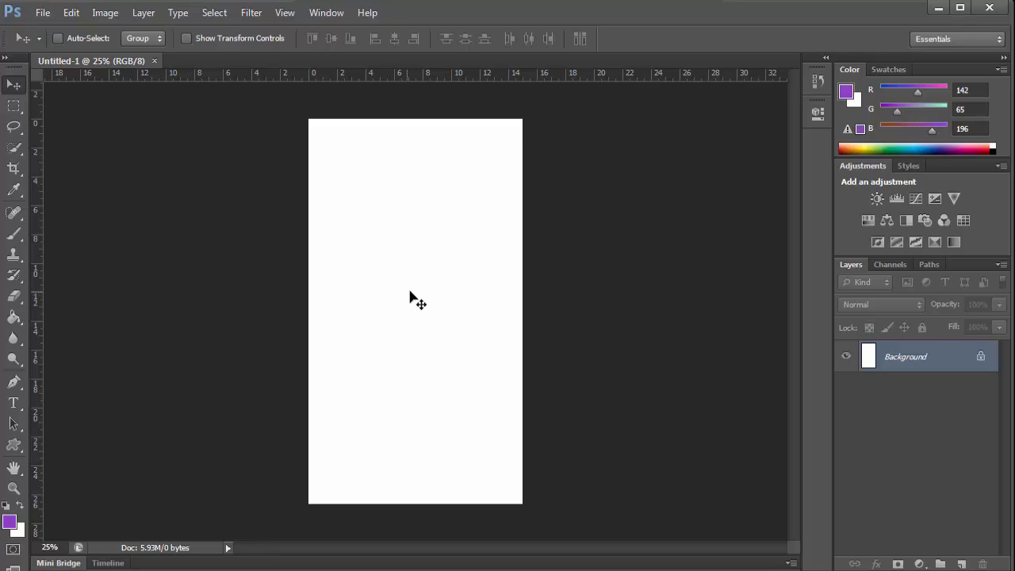
- Activate the Paint Bucket Tool for filling the blank canvas
click(19, 321)
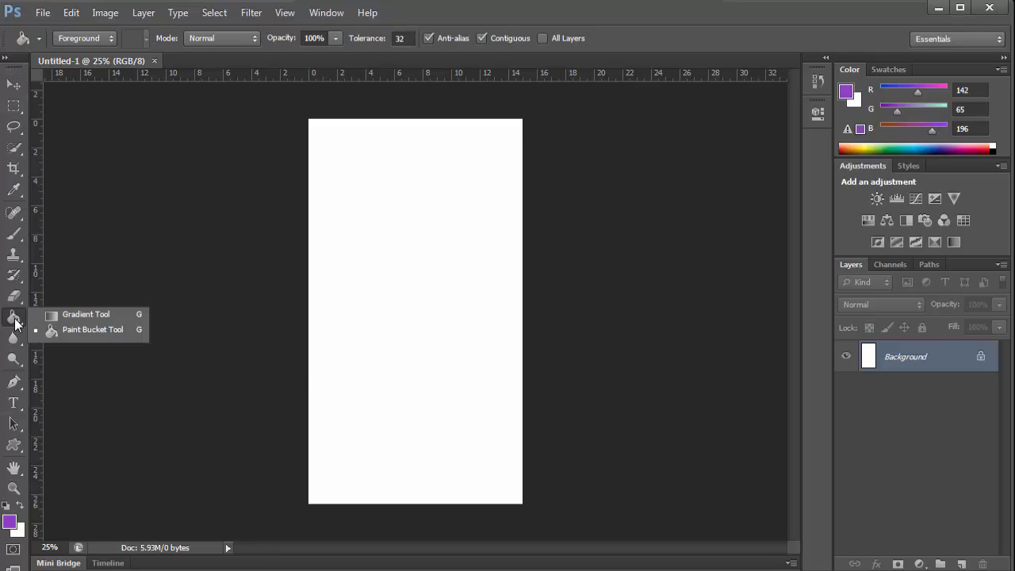
click(71, 331)
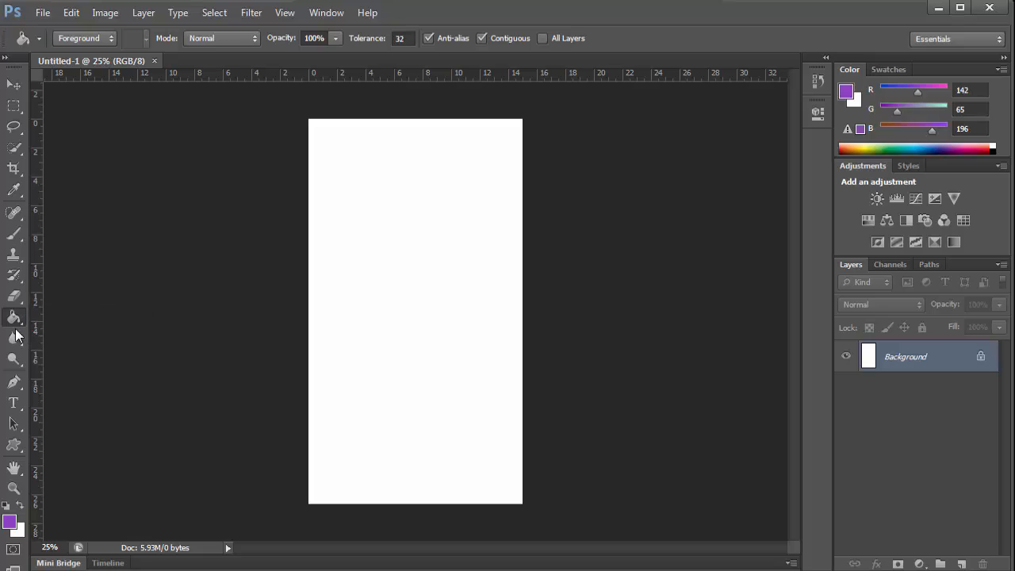
click(11, 525)
drag(516, 2, 508, 153)
click(665, 206)
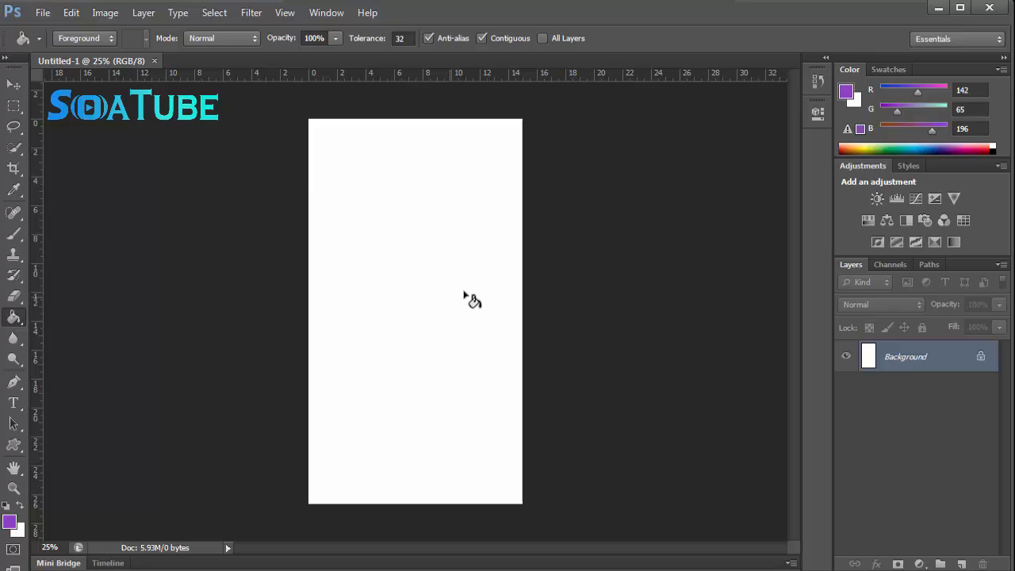
- Set the foreground color to bright green #1cfd26 and fill the whole canvas with it
click(7, 525)
mouse_move(516, 315)
mouse_down()
mouse_move(514, 349)
mouse_move(514, 320)
mouse_up()
click(465, 193)
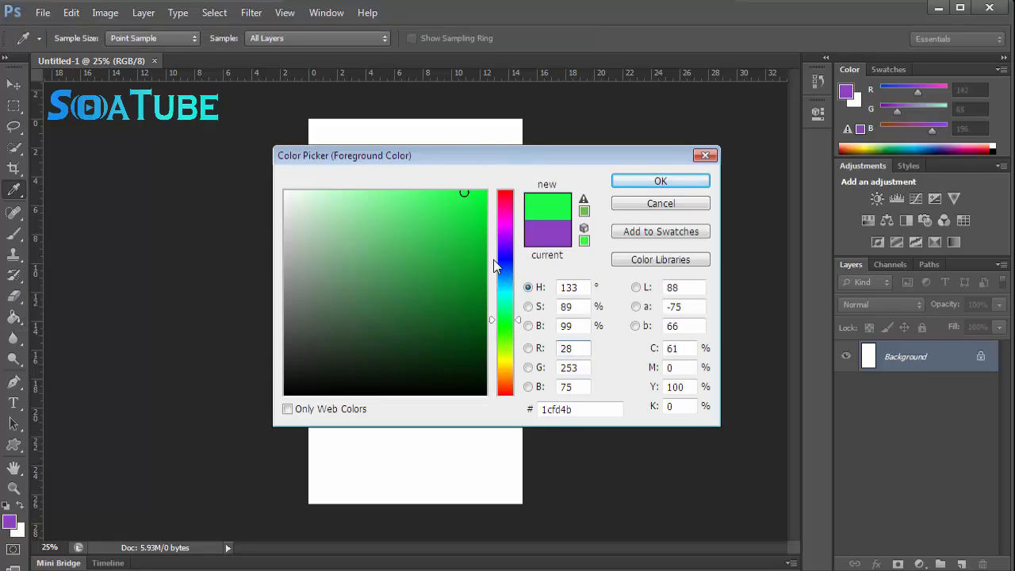
click(509, 325)
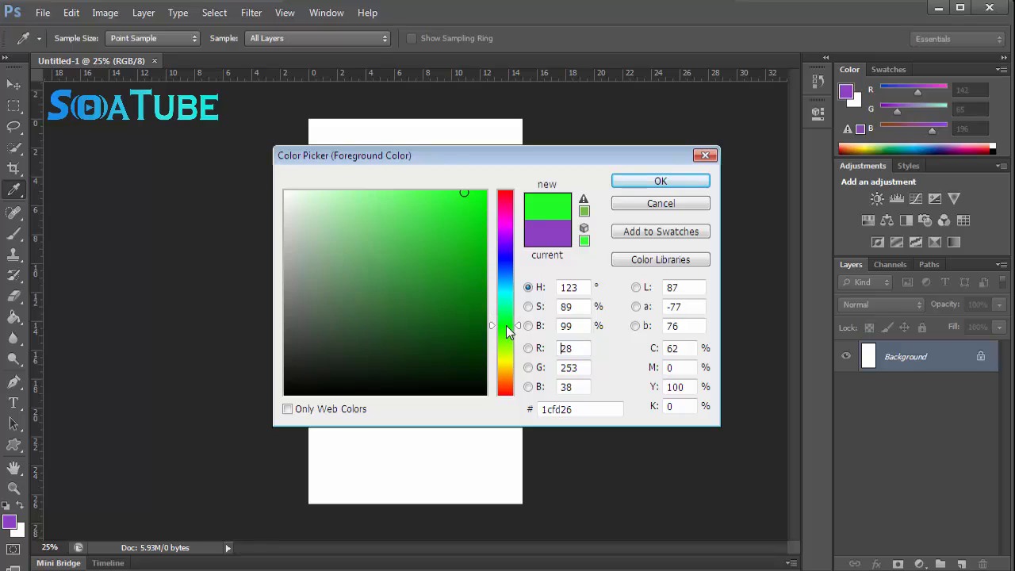
click(662, 182)
key(g)
click(437, 298)
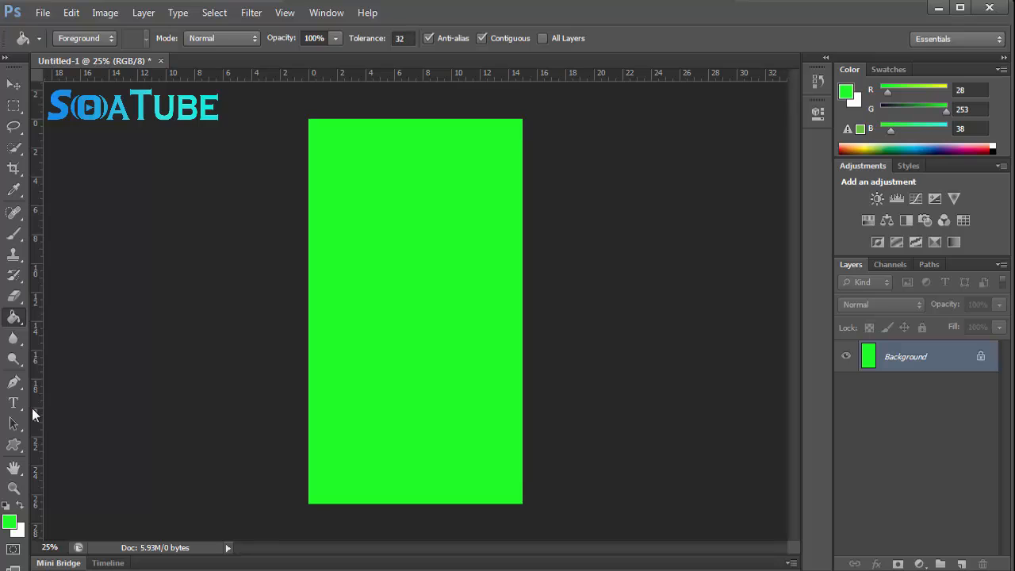
- Draw an ellipse about 896 × 808 px in the upper-left part of the canvas and fill it white
click(15, 449)
right_click(15, 449)
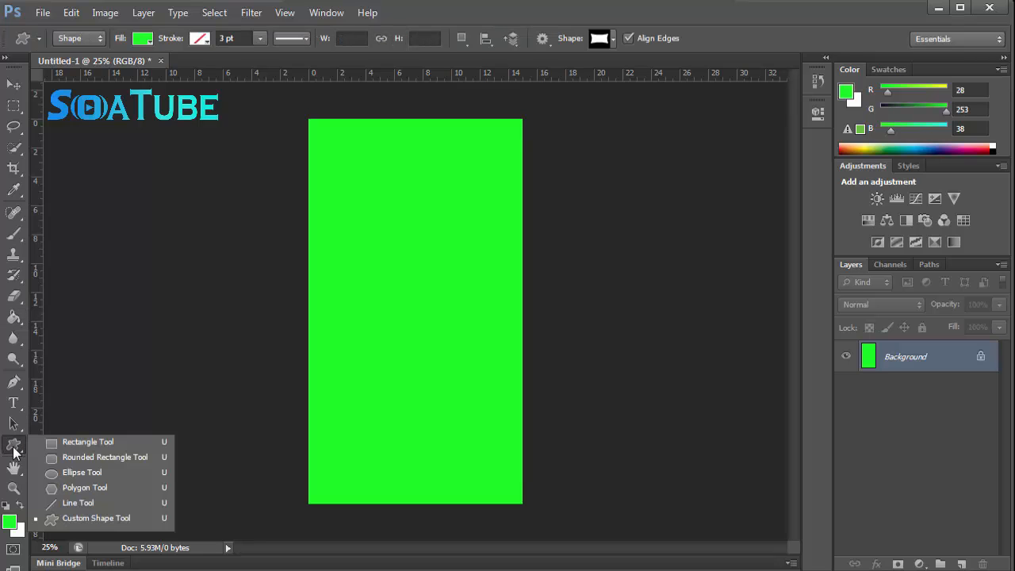
click(69, 476)
drag(306, 148, 482, 310)
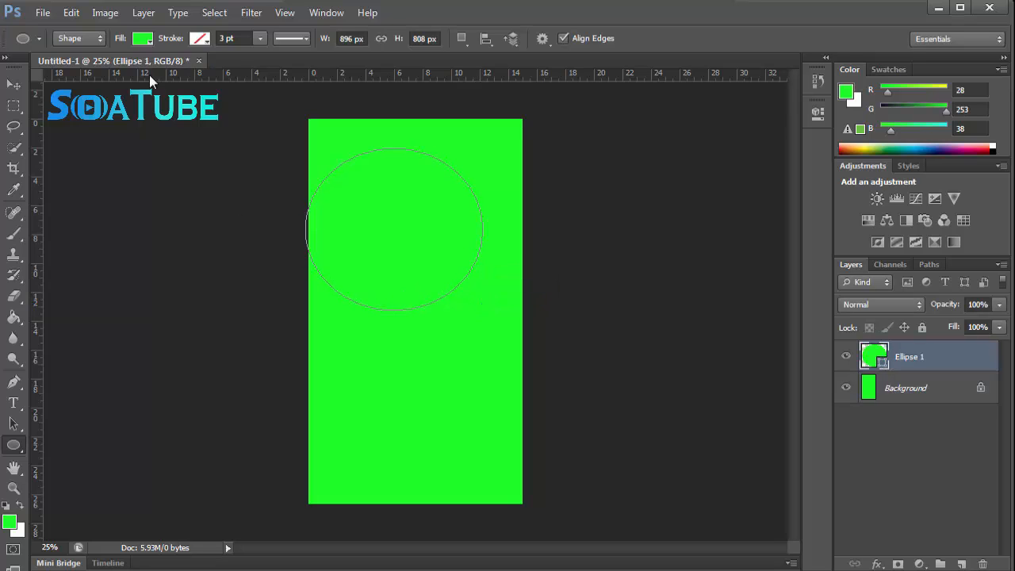
click(143, 38)
click(123, 131)
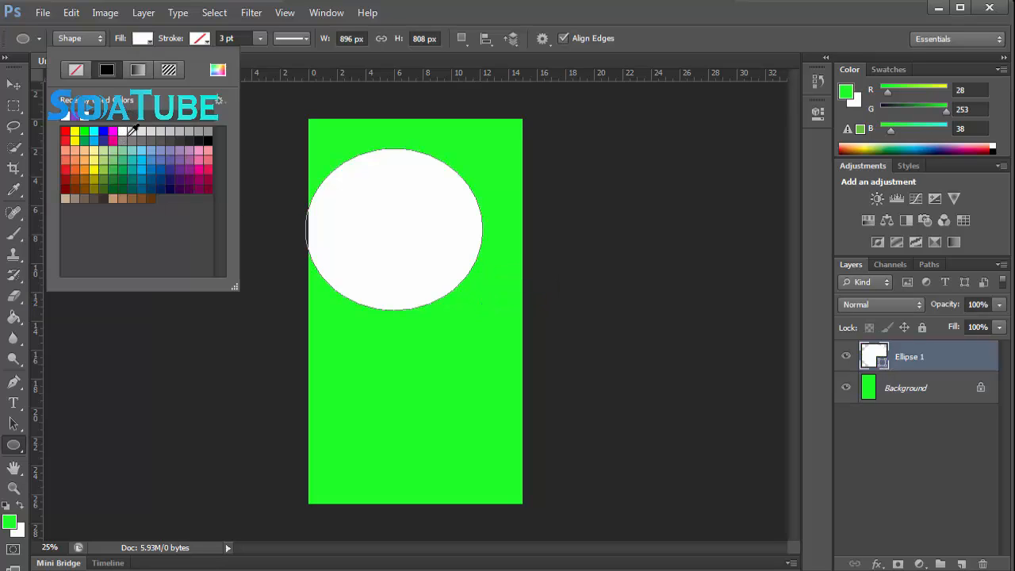
- Stretch the white ellipse with Free Transform to about 160% width and 116% height, slanting it slightly
click(13, 84)
key(ctrl+t)
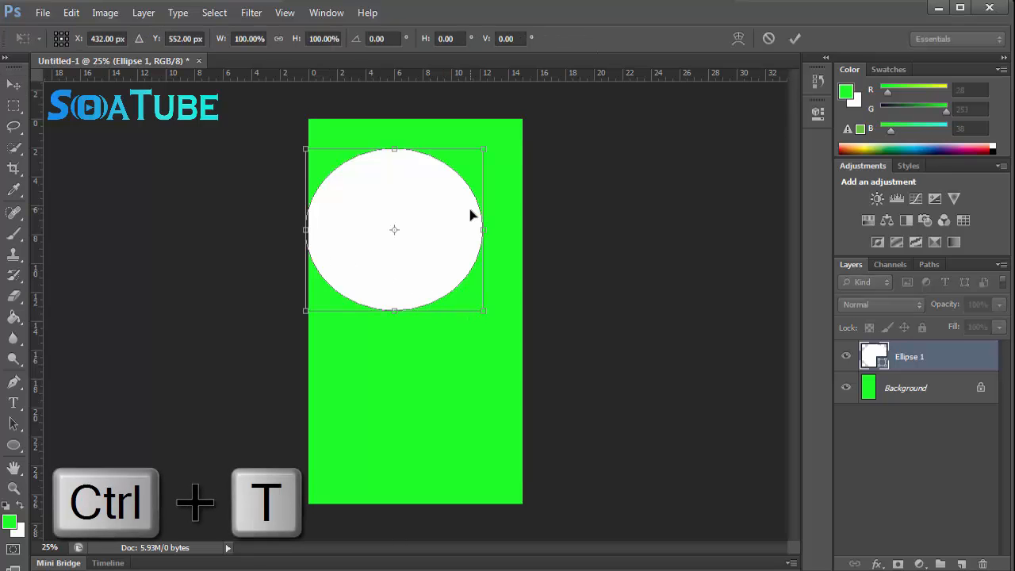
drag(482, 234, 559, 198)
drag(416, 201, 353, 202)
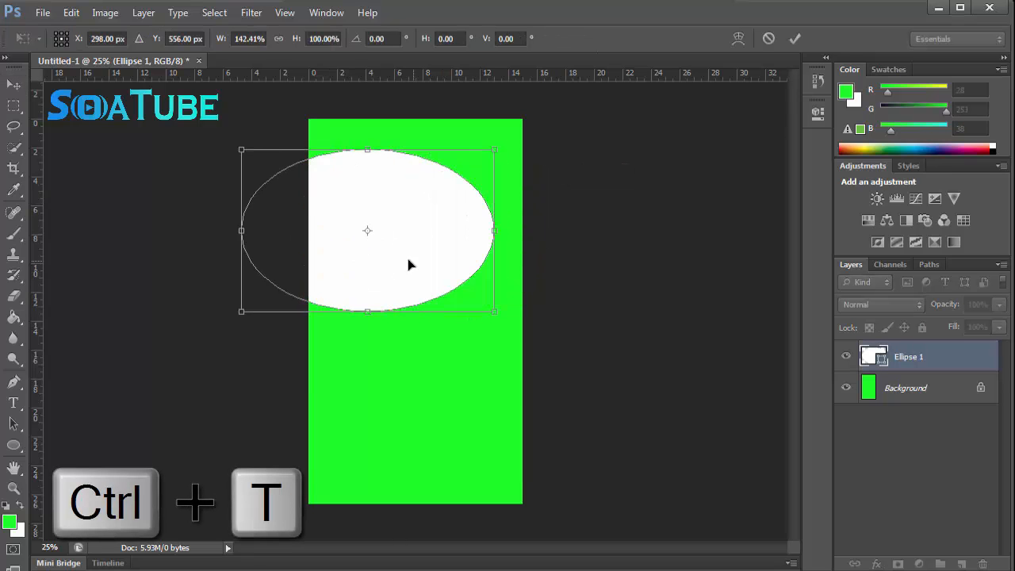
drag(492, 313, 481, 271)
drag(241, 149, 175, 106)
drag(198, 266, 119, 286)
drag(330, 300, 379, 278)
- Rotate the ellipse to about 10°, place it over the canvas's upper-left corner, and apply the transform
drag(650, 119, 437, 189)
drag(355, 244, 402, 113)
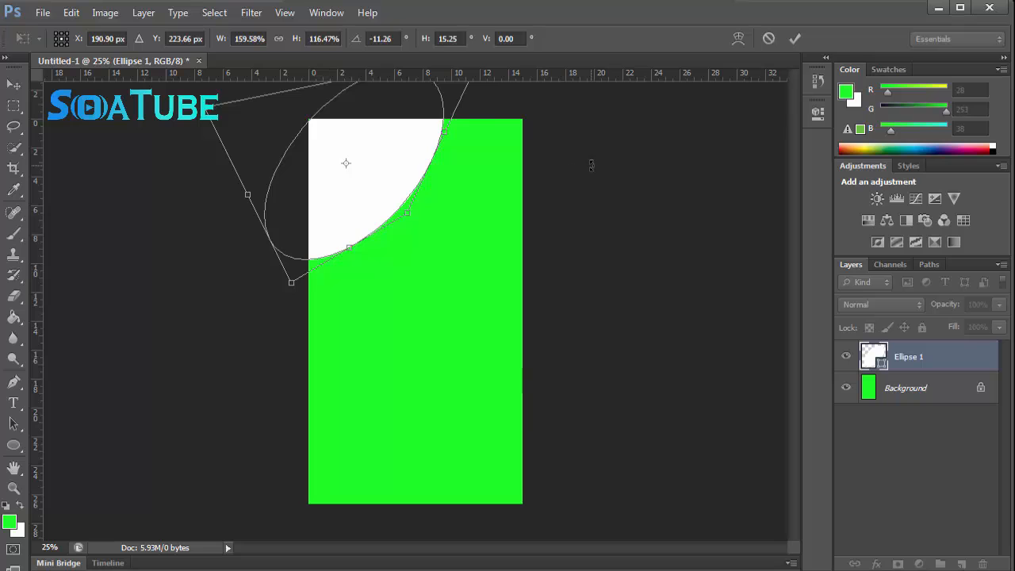
drag(592, 164, 604, 240)
drag(386, 185, 412, 164)
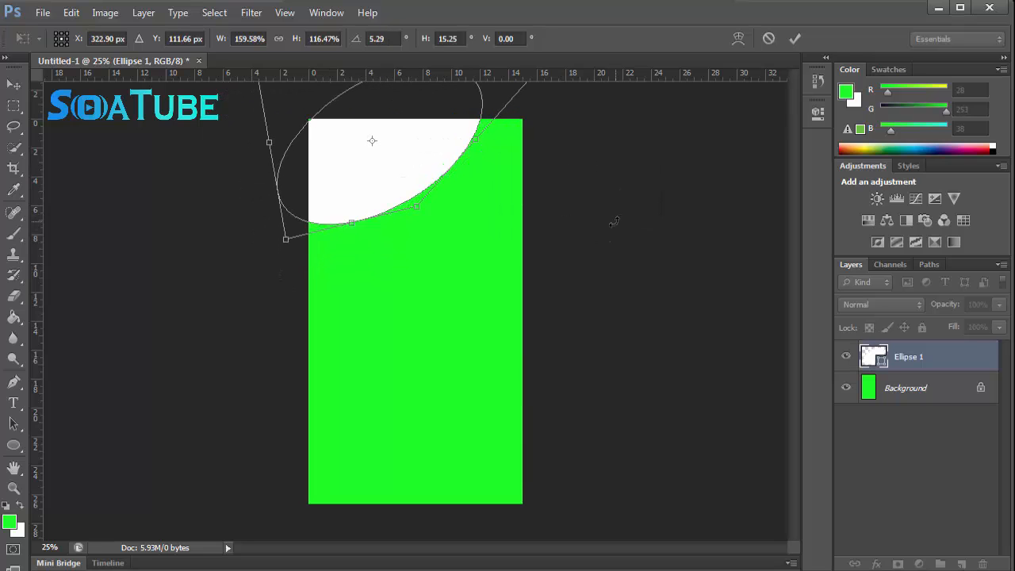
drag(640, 214, 637, 228)
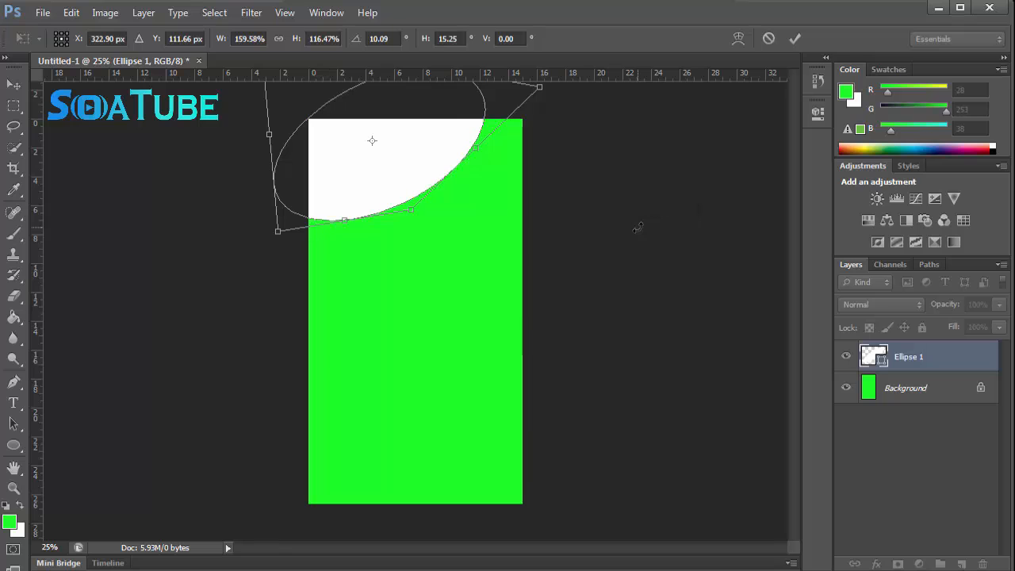
click(794, 39)
click(854, 430)
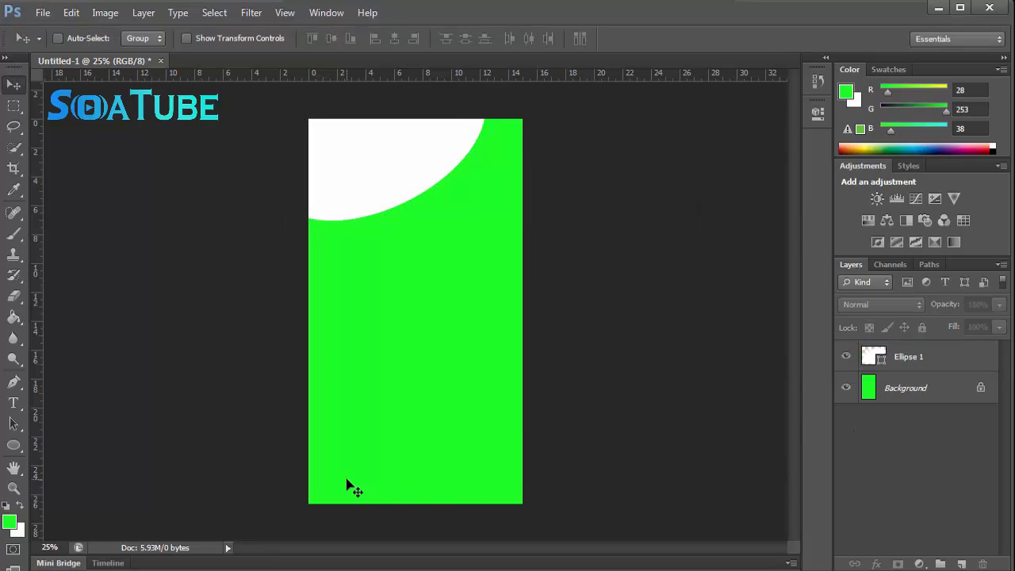
- Draw a second white-filled ellipse about 1192 × 608 px over the lower-right corner of the canvas
click(13, 445)
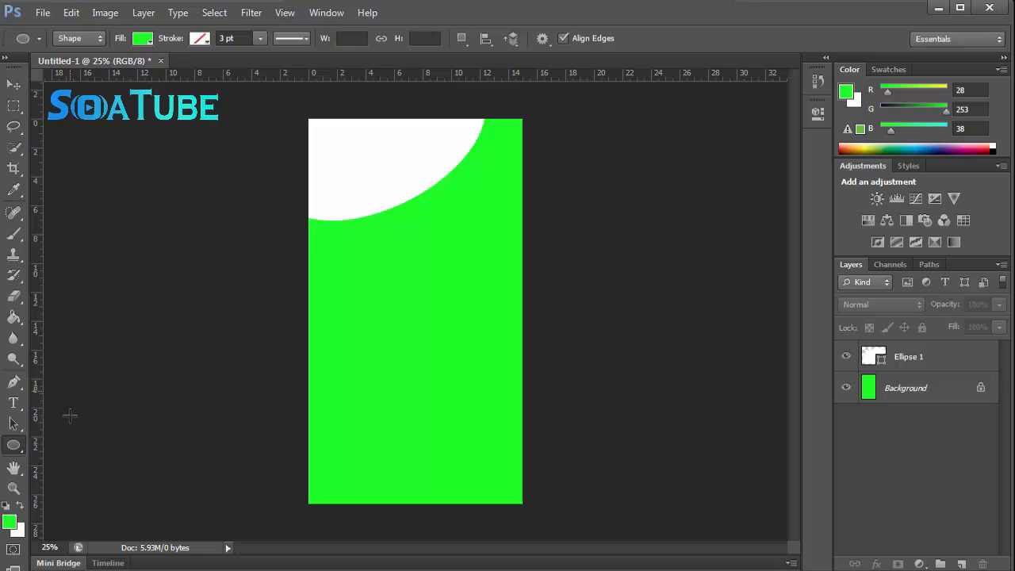
click(143, 39)
click(131, 131)
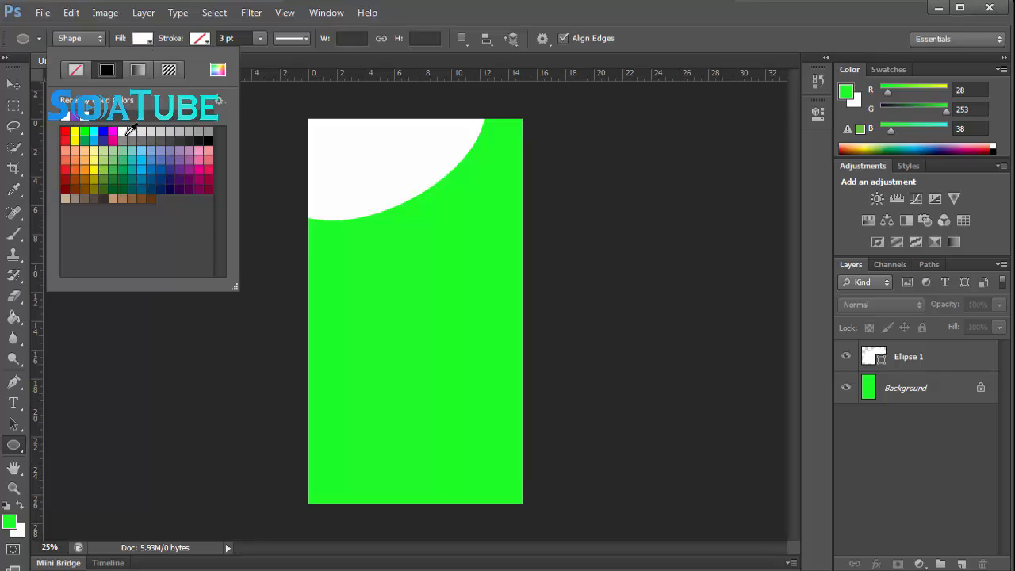
key(v)
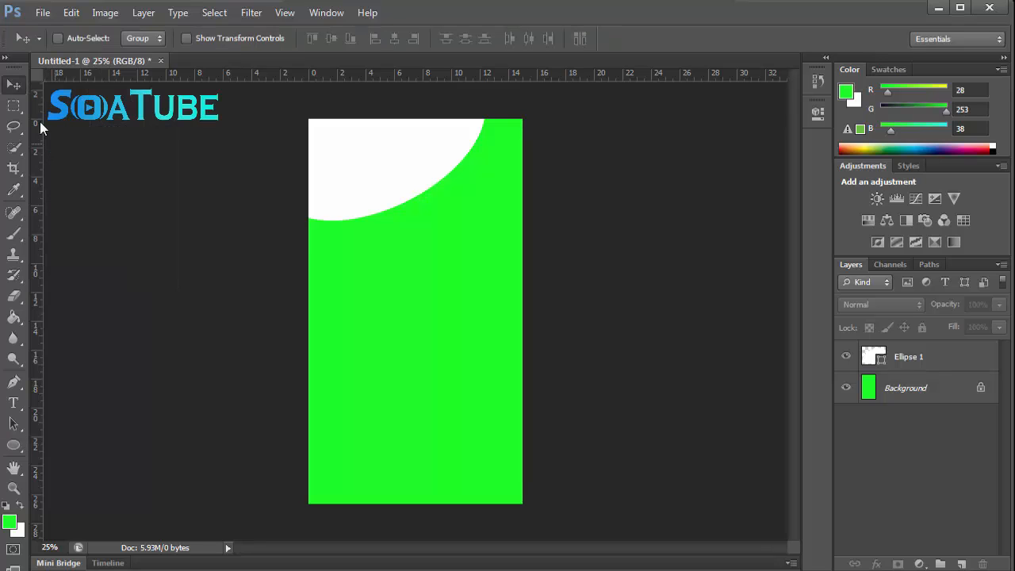
click(22, 445)
drag(364, 446, 601, 567)
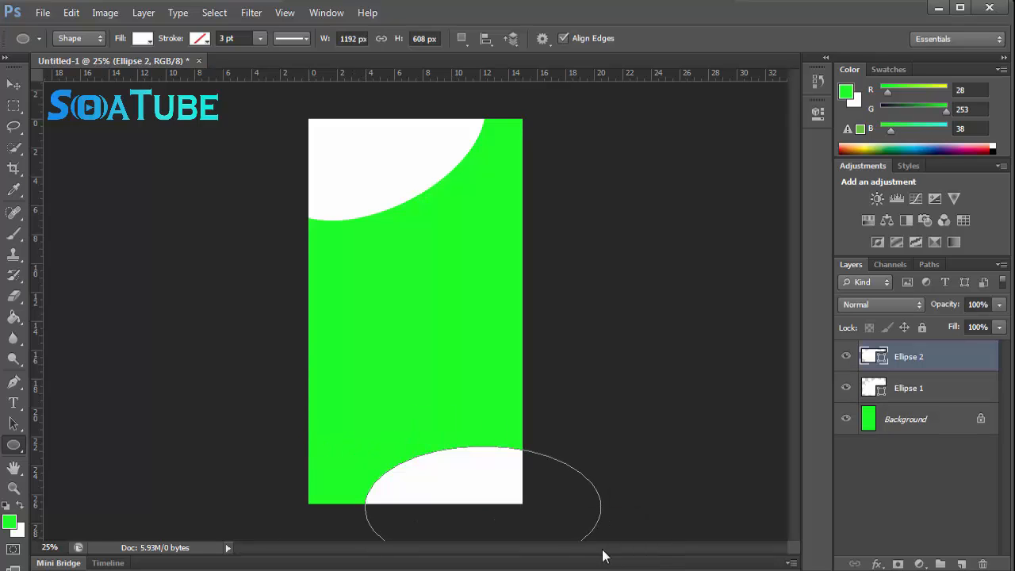
- Rotate the second ellipse to about -15.6° and position it around X 772 px, Y 1788 px over the lower-right corner
key(ctrl+t)
drag(543, 514, 532, 483)
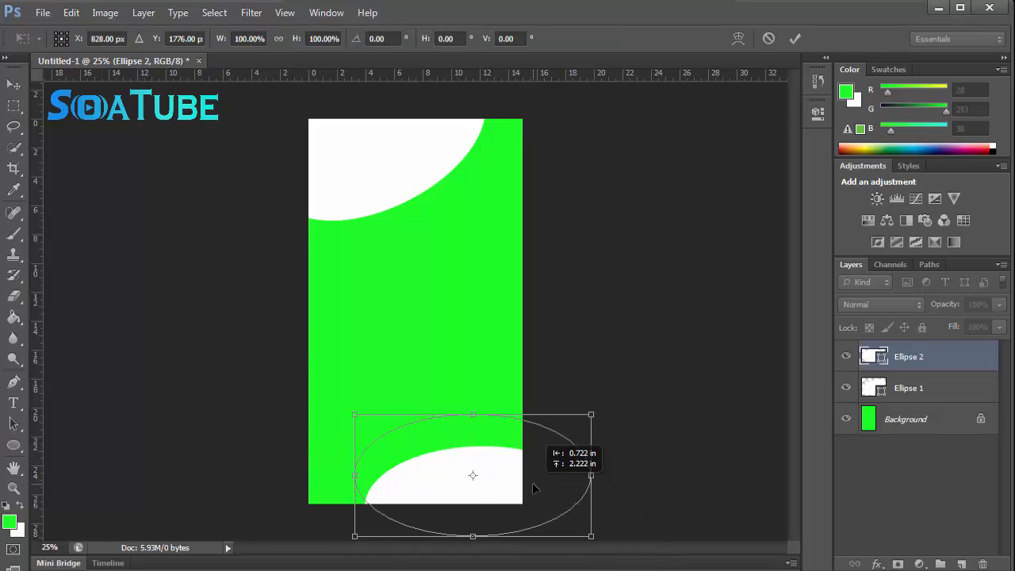
drag(657, 508, 658, 450)
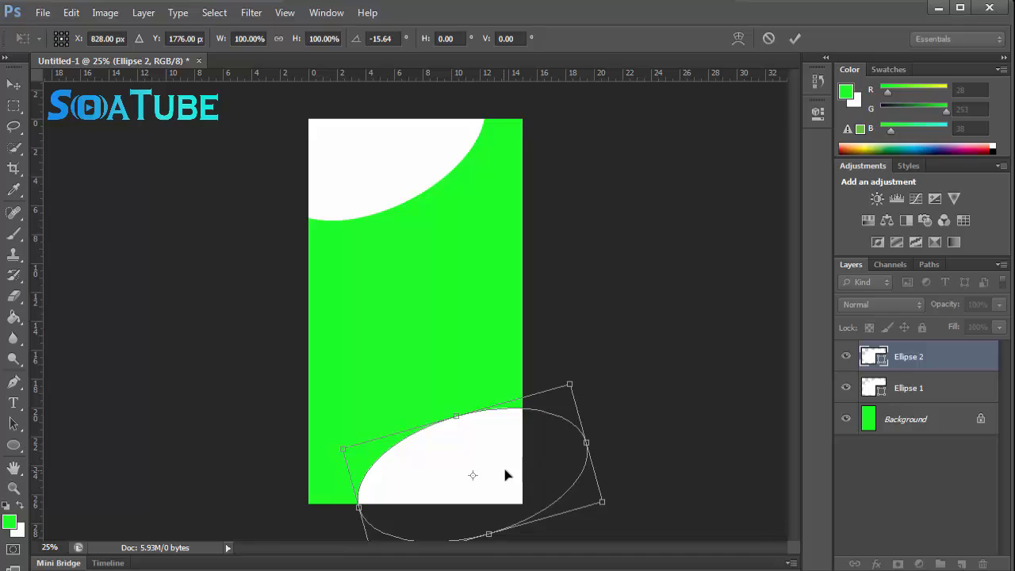
drag(464, 478, 447, 481)
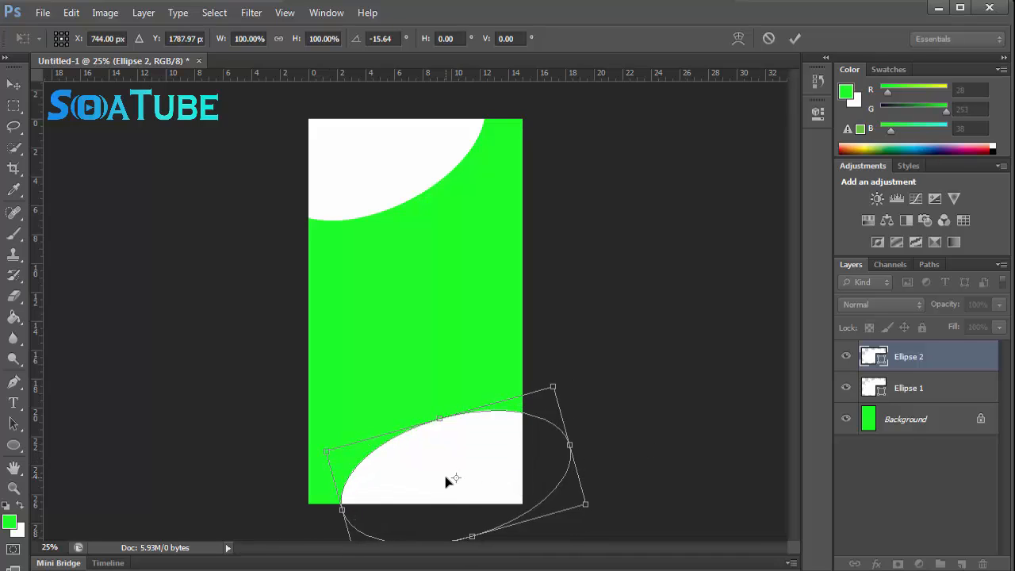
key(Right)
key(Right)
key(Right)
key(Right)
key(Right)
key(Right)
key(Right)
key(Right)
key(Right)
key(Right)
key(Right)
key(Right)
key(Right)
key(Right)
key(Right)
key(Right)
key(Right)
key(Right)
key(Right)
key(Right)
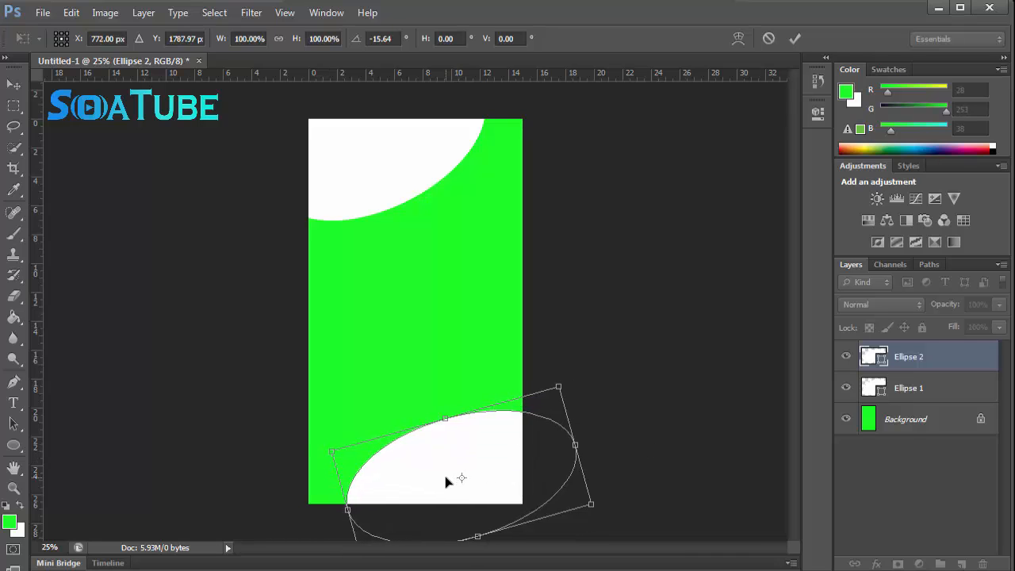
click(801, 42)
click(896, 486)
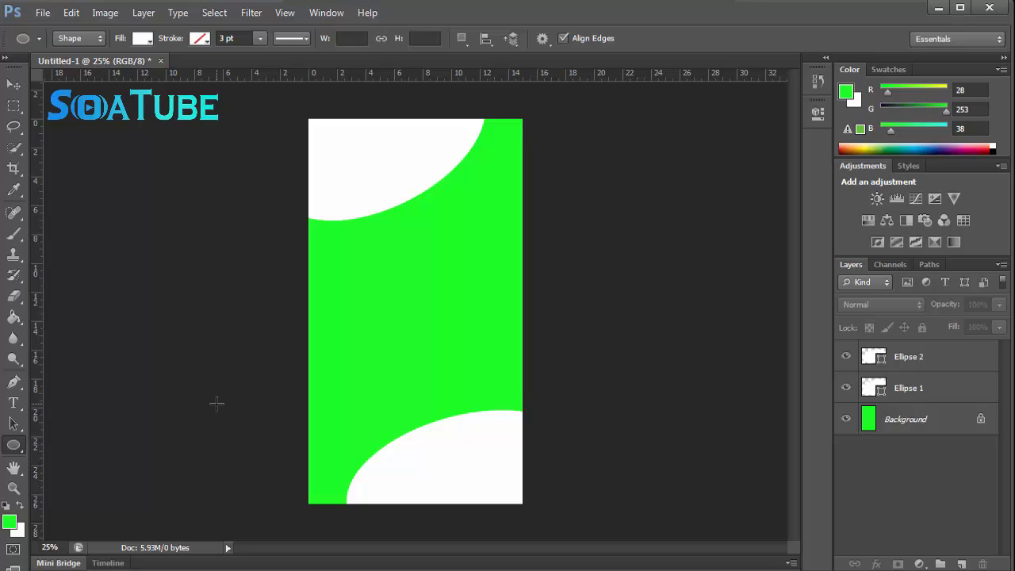
- Draw narrow white rounded rectangles across the canvas's left and right edges, the left one about 120 × 568 px
right_click(14, 452)
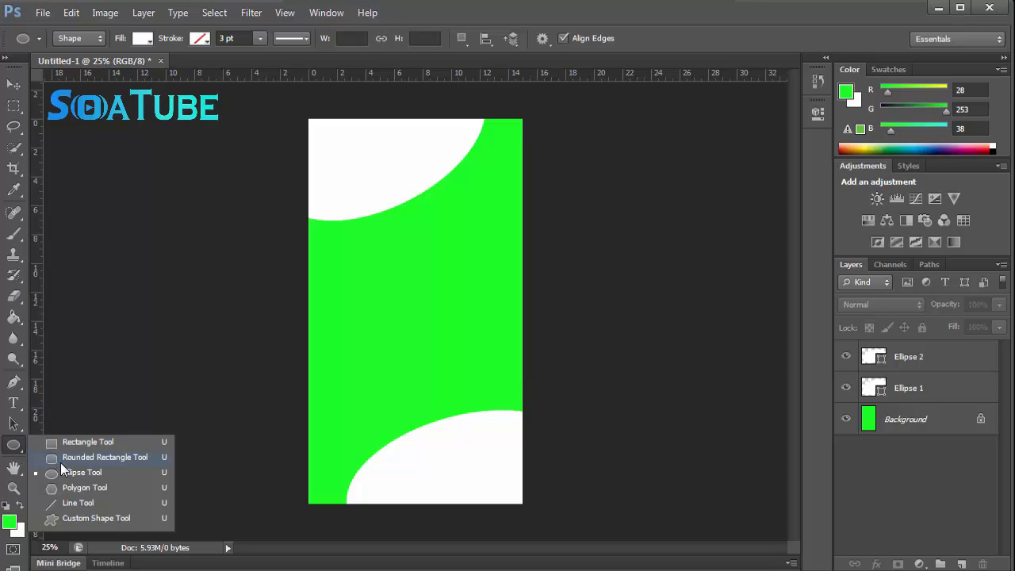
click(95, 457)
drag(292, 287, 315, 401)
click(603, 336)
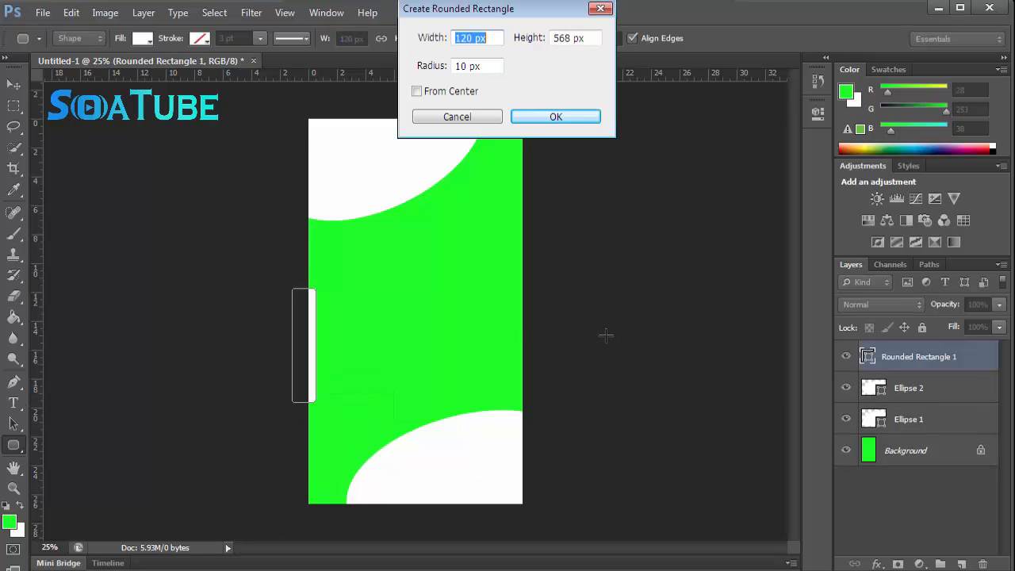
click(479, 118)
drag(526, 205, 516, 314)
click(894, 526)
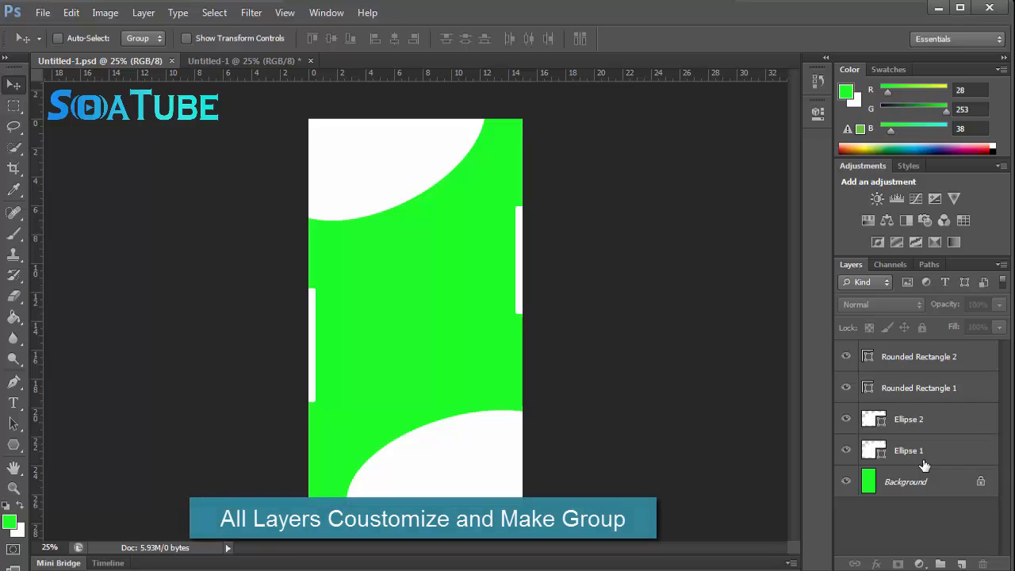
- Create a layer group above the Ellipse 1 layer and name it "background"
click(924, 464)
click(940, 564)
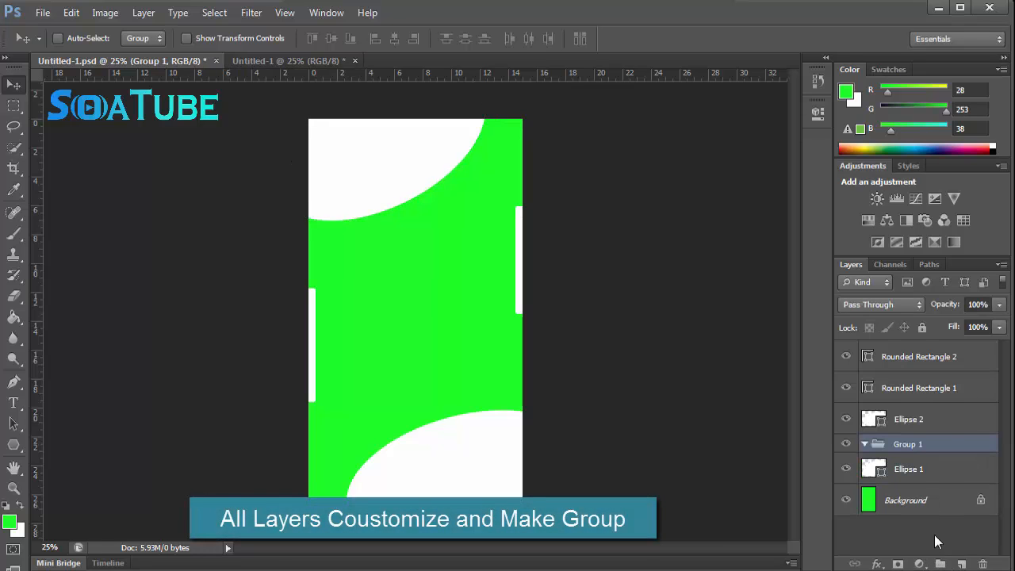
double_click(910, 445)
text(background)
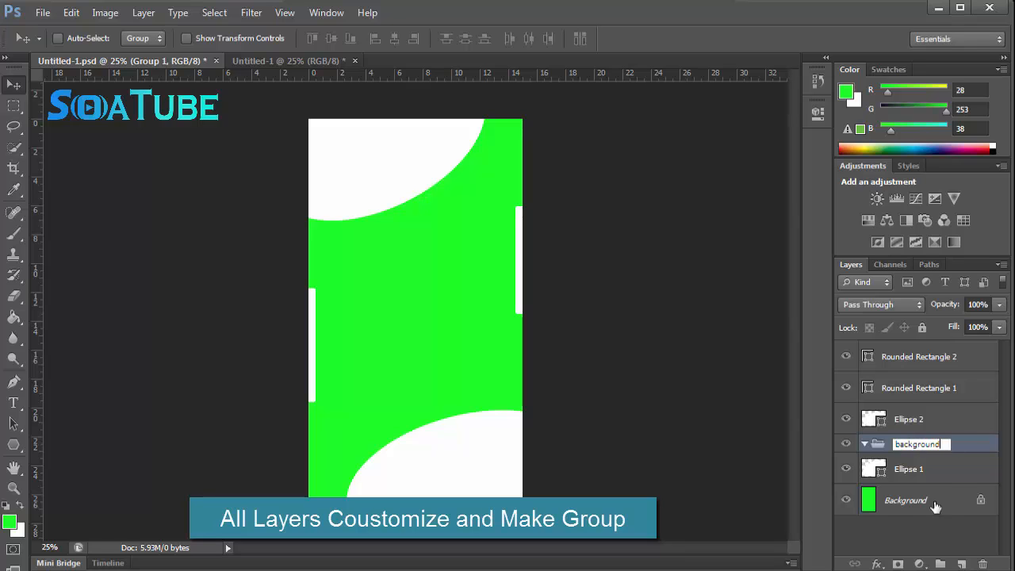
click(933, 529)
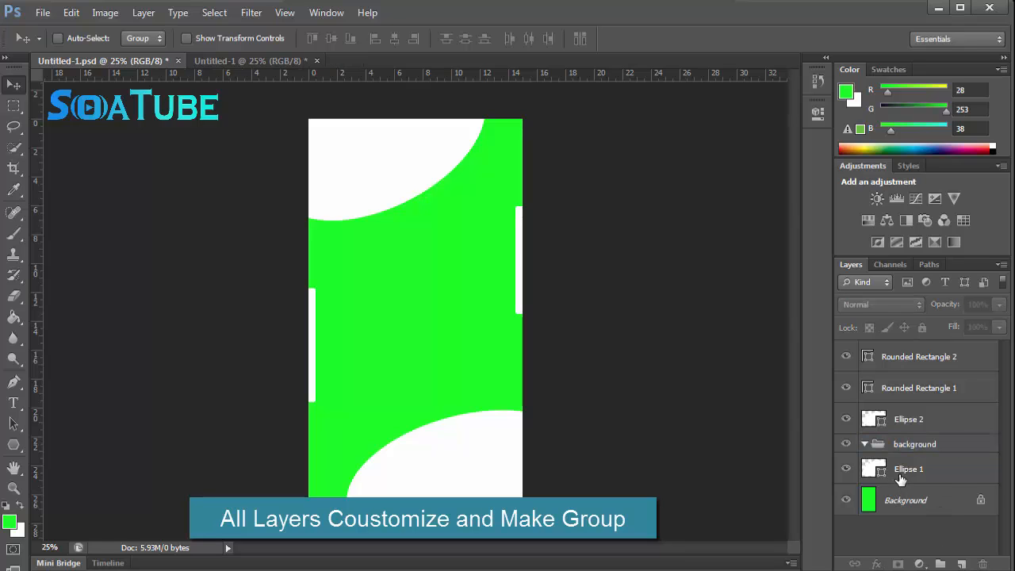
- Move both rounded rectangles and both ellipses into the background group, and collapse the group
click(907, 371)
shift+click(918, 421)
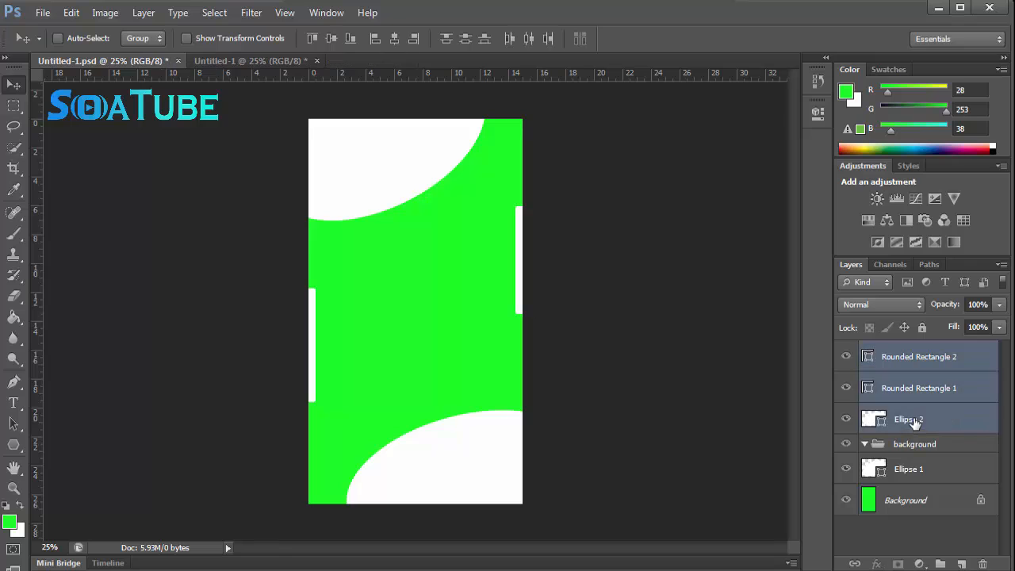
drag(917, 421, 920, 369)
click(925, 532)
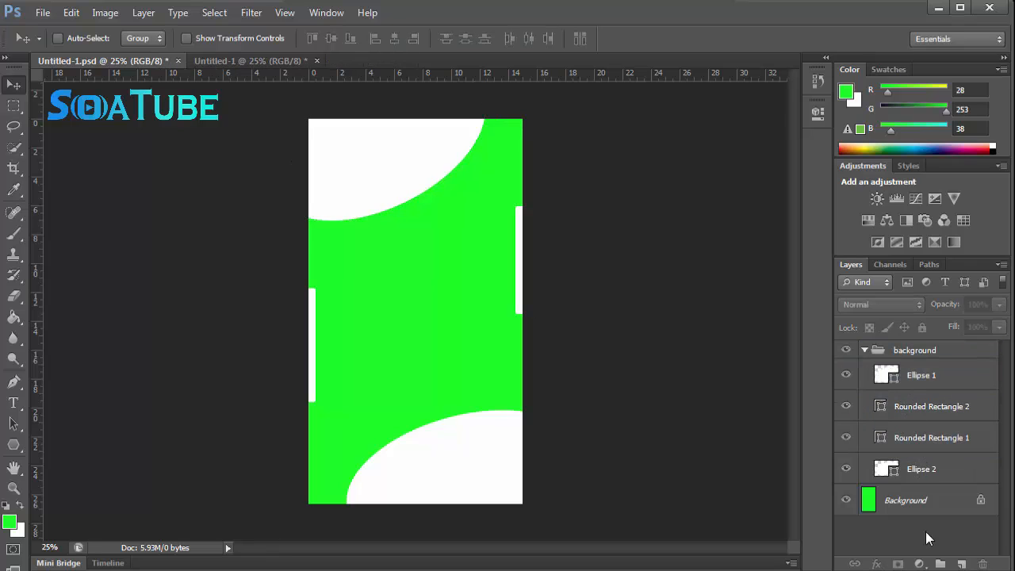
click(866, 351)
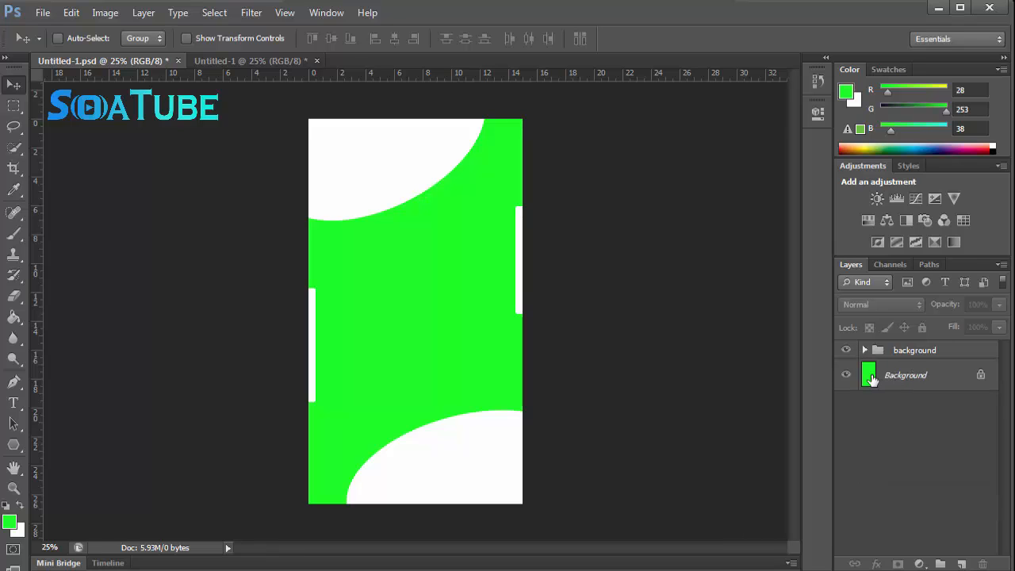
- Convert the locked green Background into a regular layer named Layer 0 and move it into the background group
double_click(980, 377)
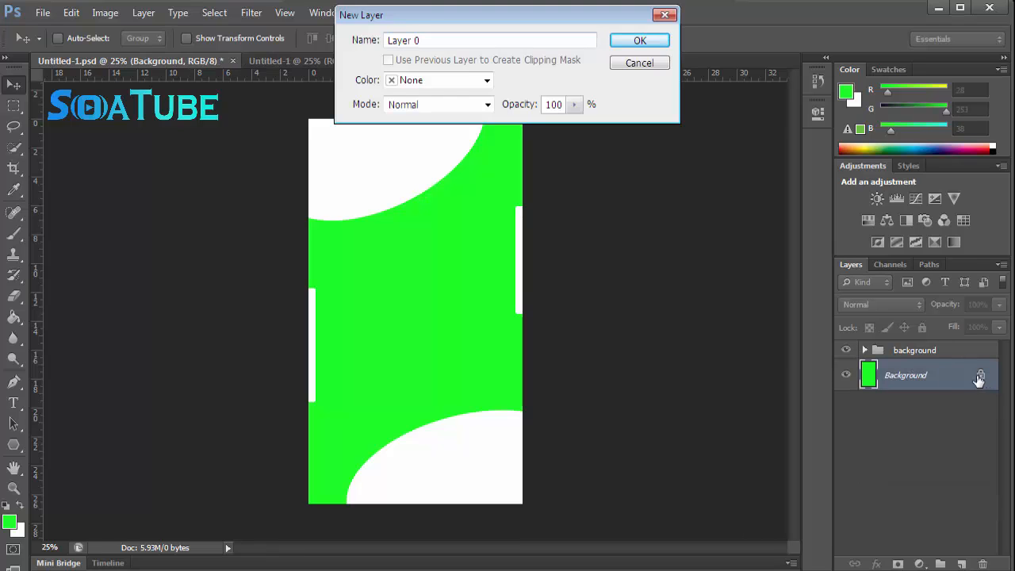
click(639, 41)
drag(894, 379, 904, 351)
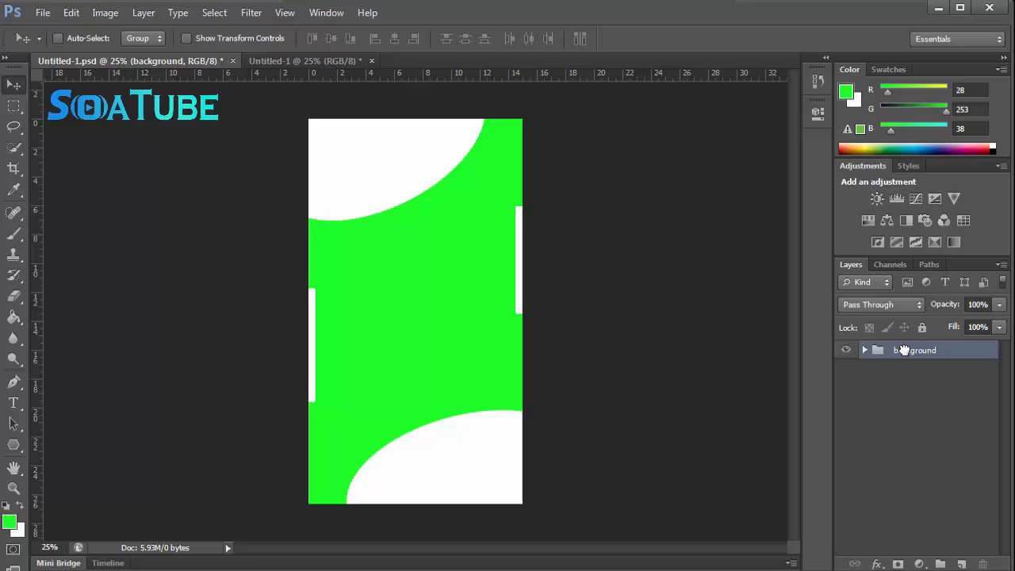
- Create a new layer group above the background group and name it "signup"
click(885, 389)
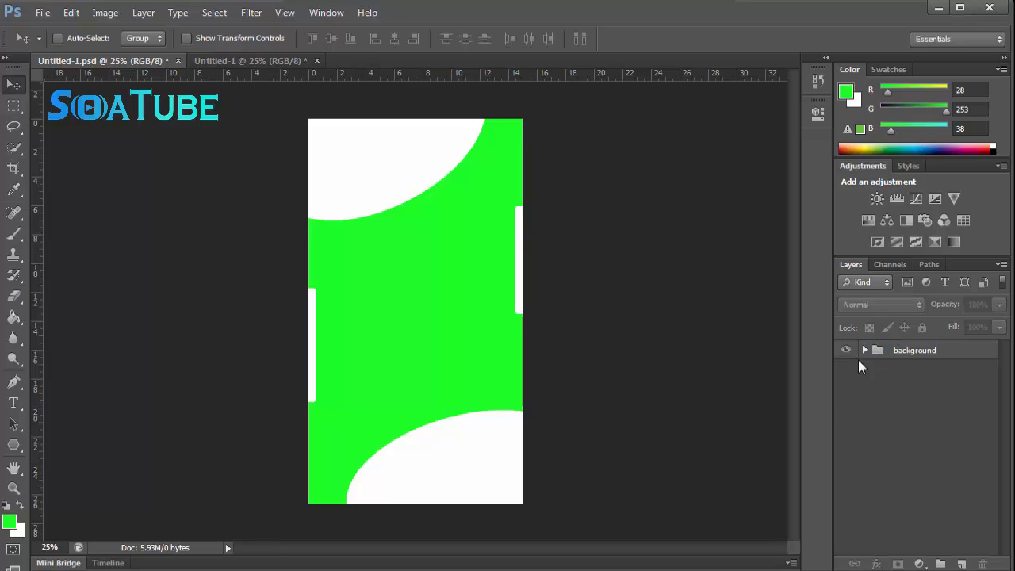
click(940, 564)
double_click(908, 350)
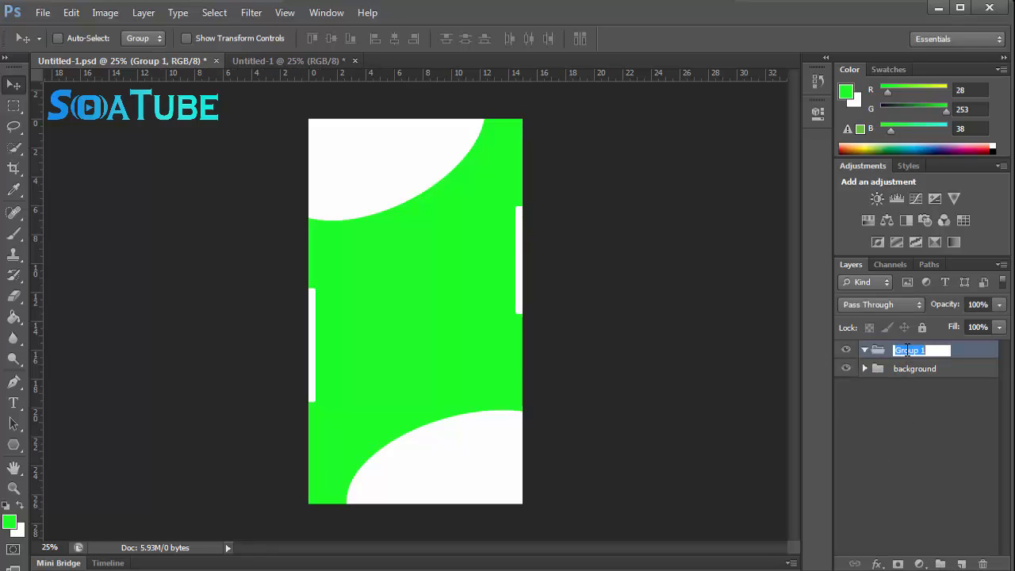
text(signup)
key(Return)
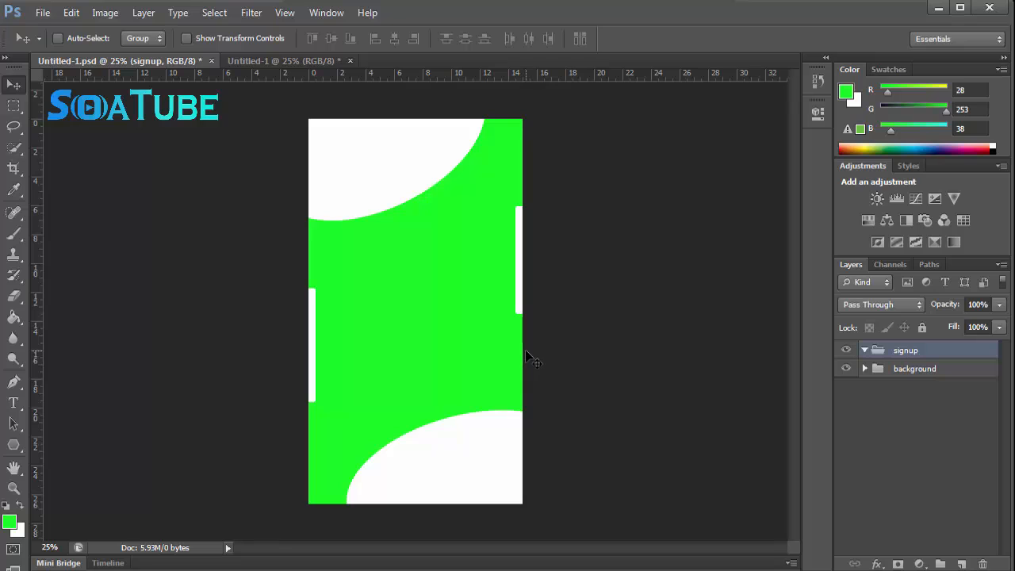
- Draw a white rounded rectangle about 572 × 1080 px with a 10 px radius, extending past the canvas's right edge
click(16, 446)
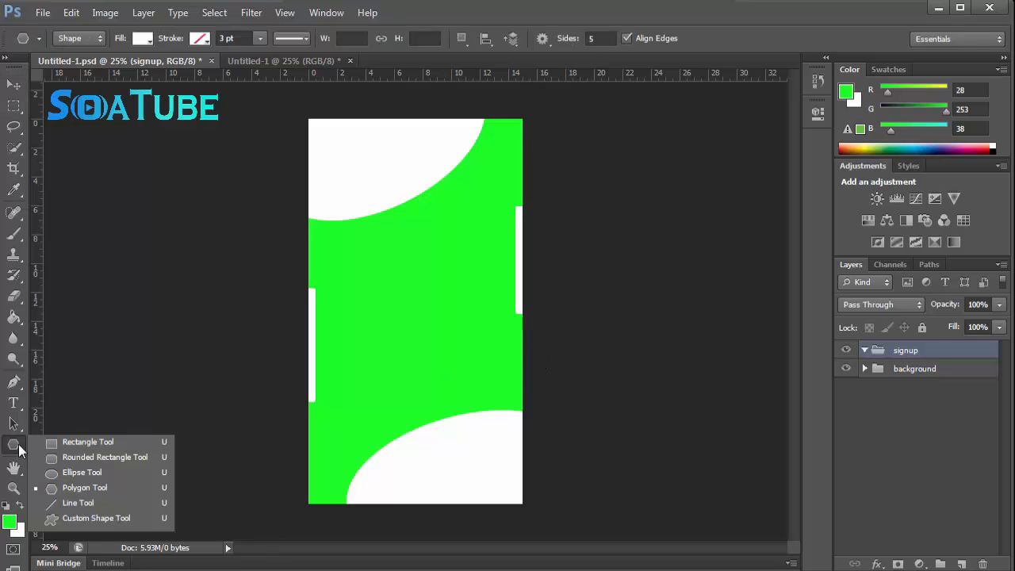
click(67, 457)
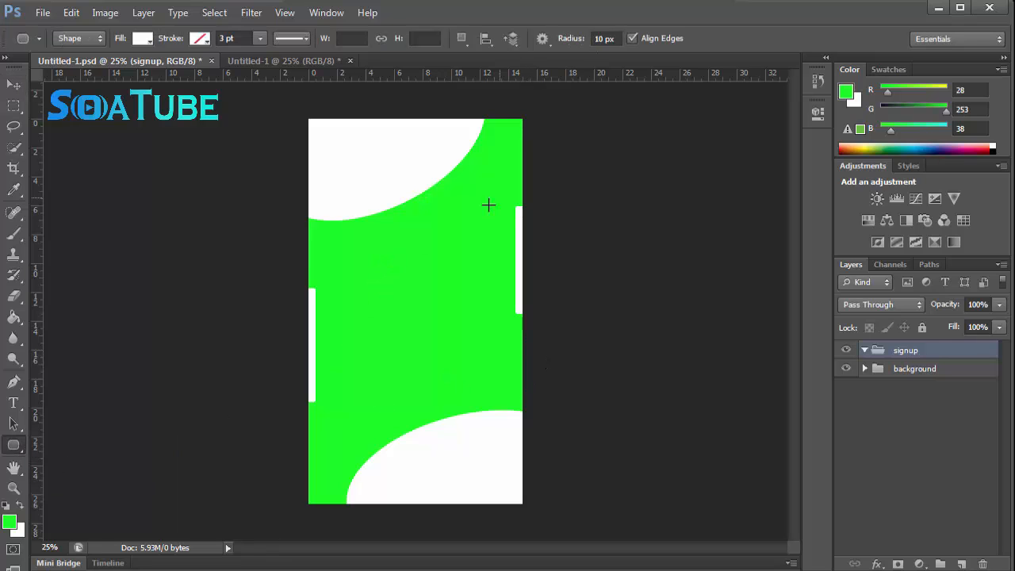
drag(430, 216, 543, 432)
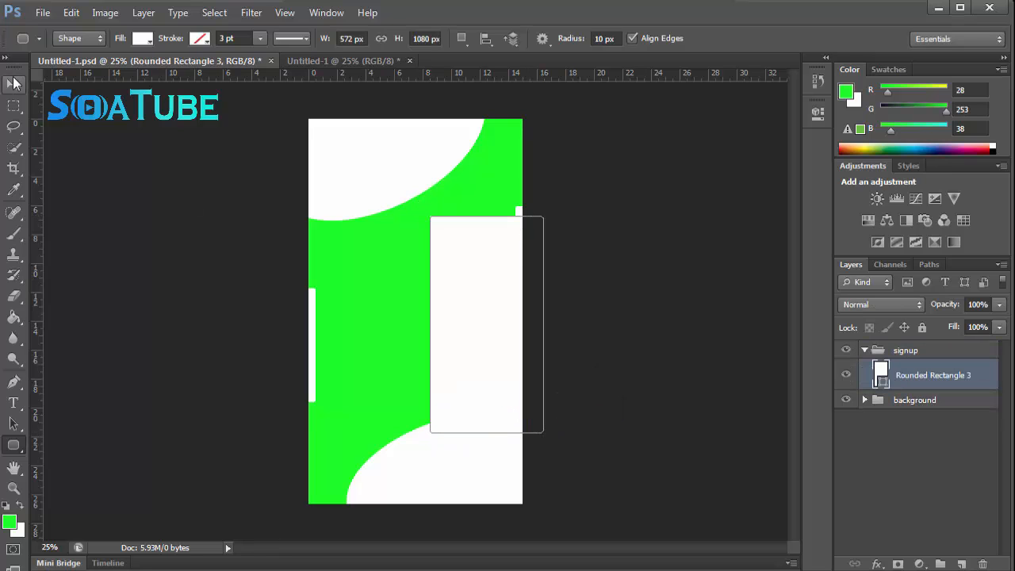
- Enlarge the new rounded rectangle around its center to about 884 × 1440 px
click(13, 83)
drag(451, 306, 426, 296)
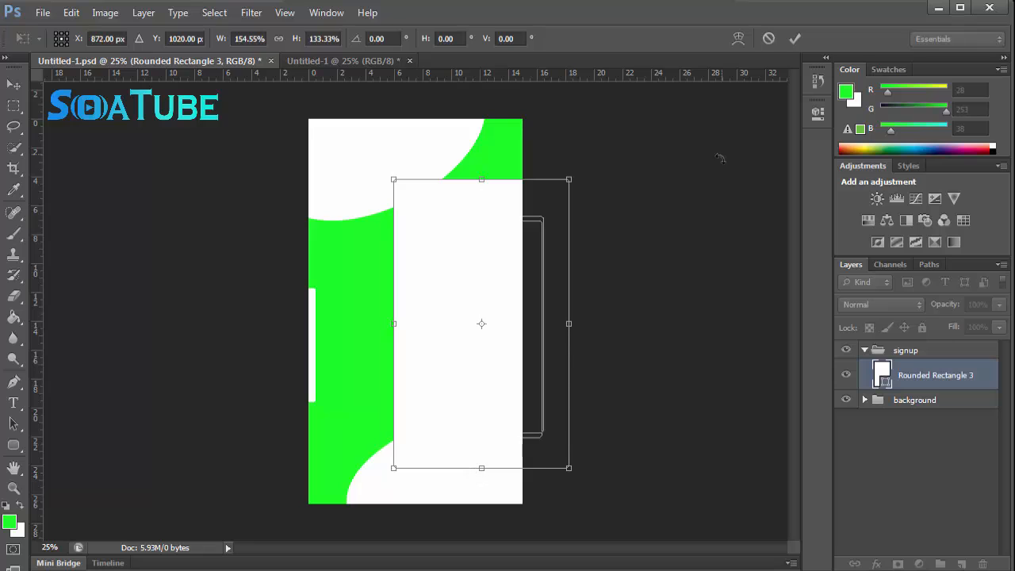
click(795, 38)
- Change the large rounded rectangle's fill to the recently used purple
click(14, 445)
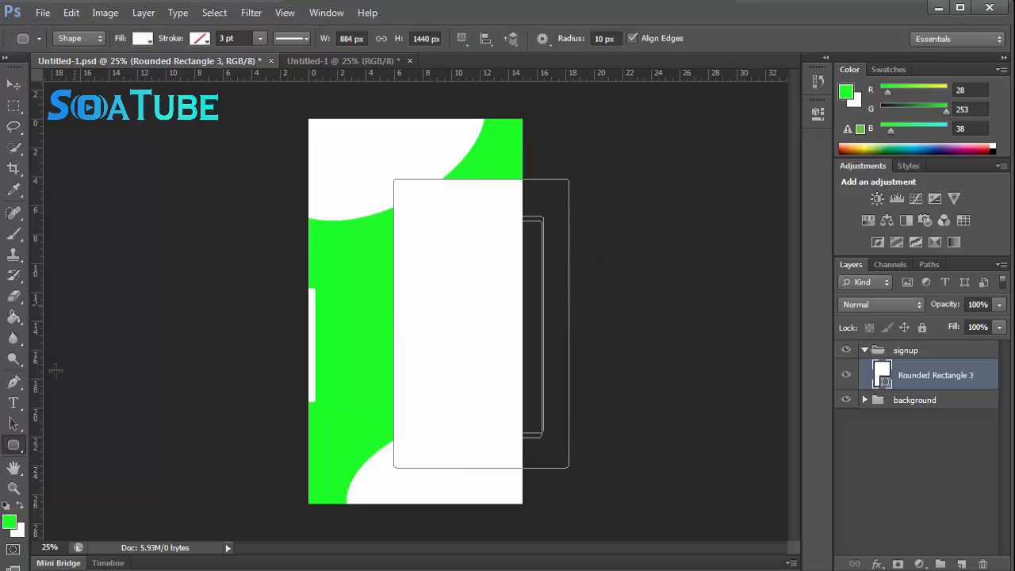
click(143, 38)
click(71, 113)
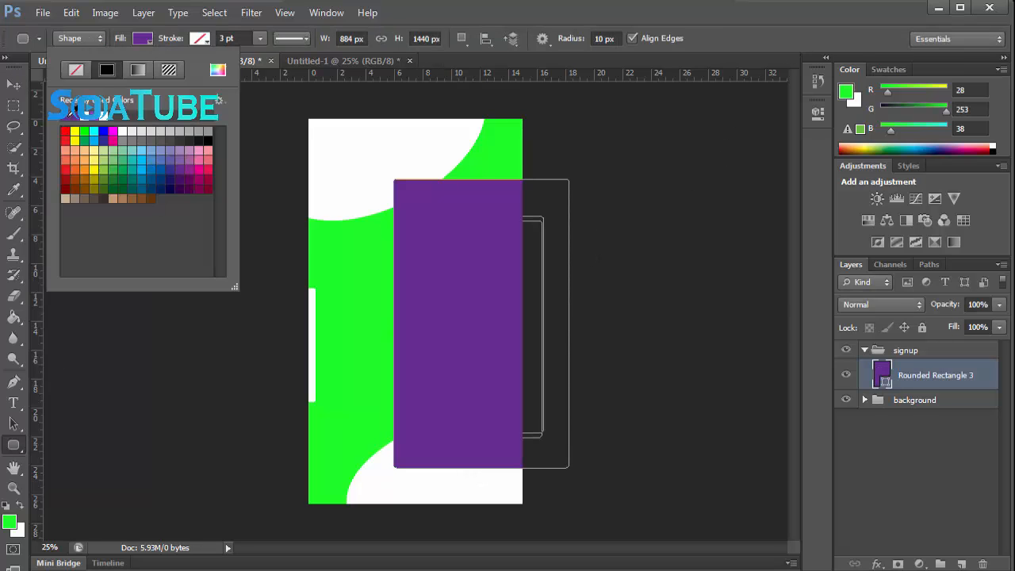
click(16, 87)
click(16, 88)
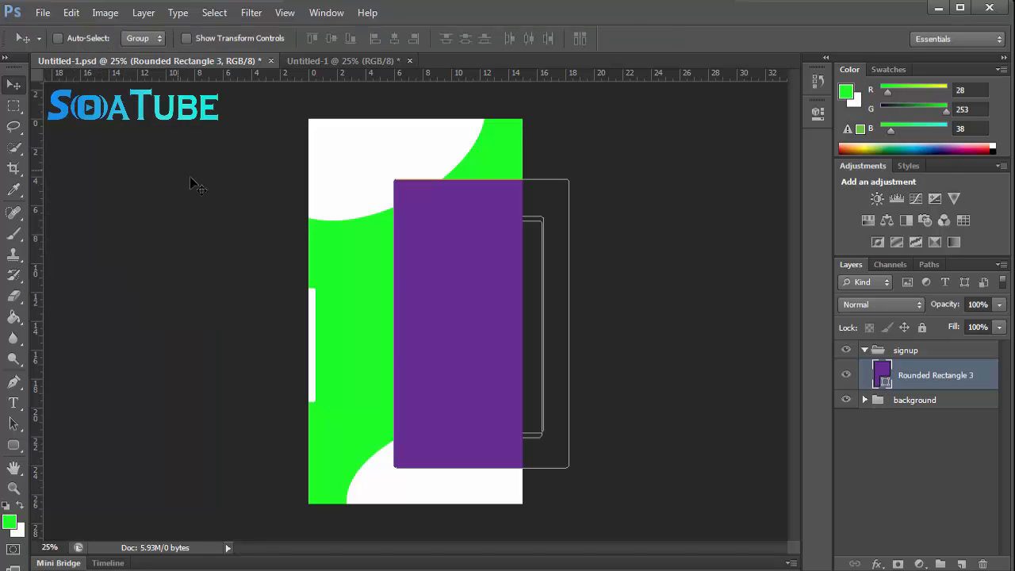
click(872, 352)
click(886, 376)
- Draw a purple five-sided polygon with one corner pointing left on the green area beside the purple rectangle
click(12, 452)
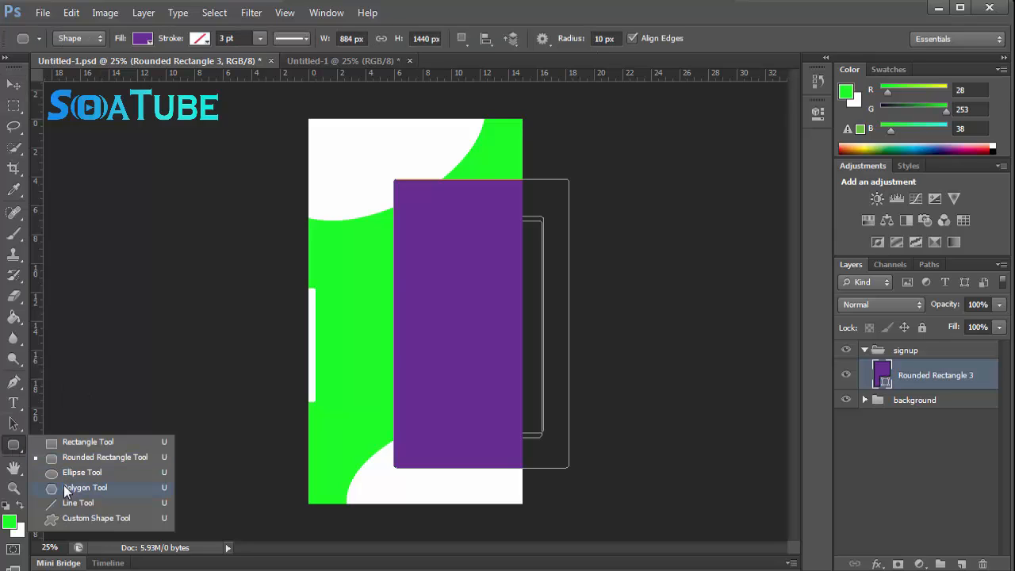
click(80, 472)
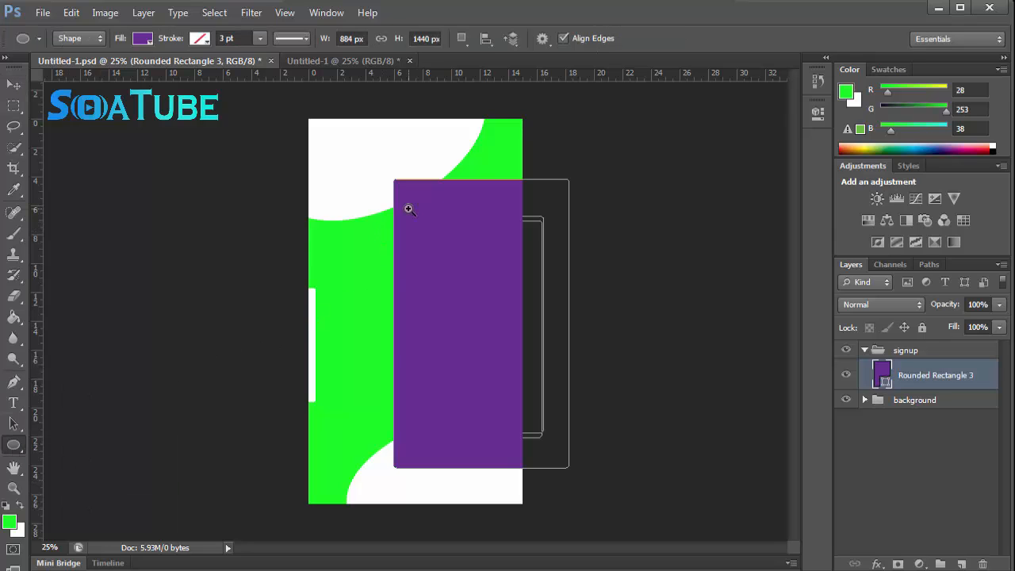
ctrl+click(359, 279)
ctrl+click(359, 279)
ctrl+click(359, 279)
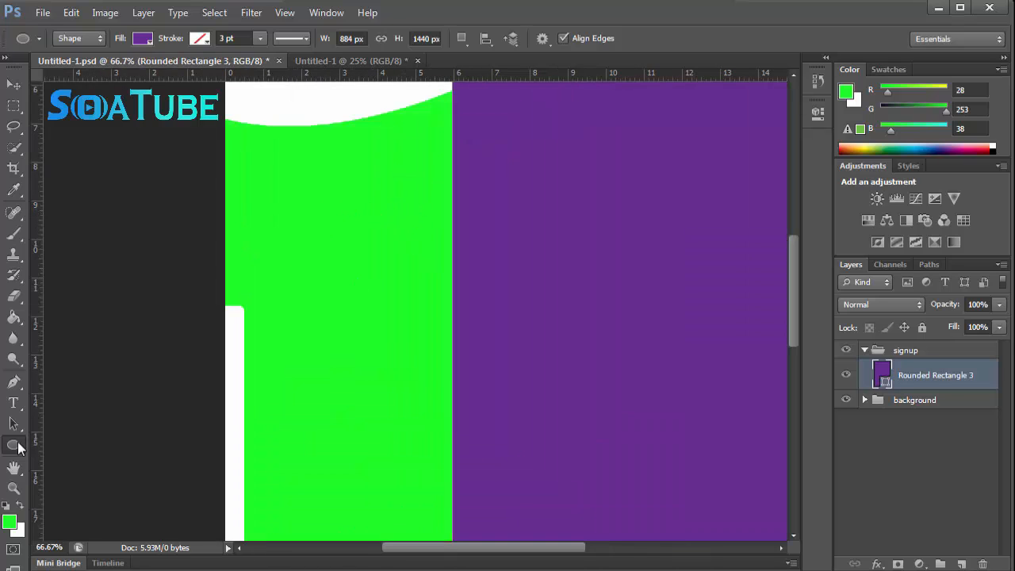
click(19, 449)
click(75, 486)
drag(326, 229, 380, 268)
- Transform the polygon to about 337 × 153 px and place it over the purple rectangle's left edge as a left-pointing arrow
key(ctrl+t)
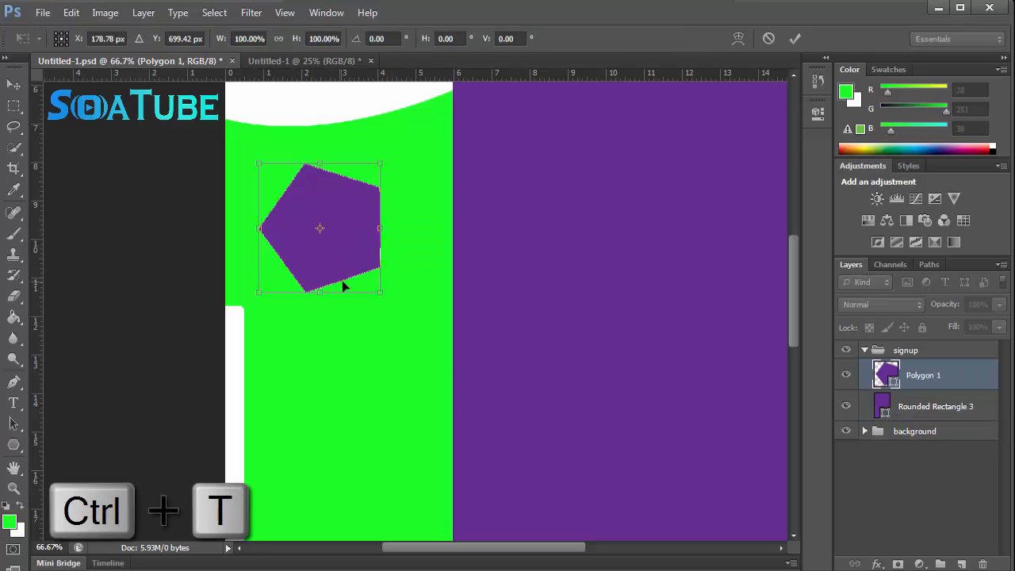
drag(320, 291, 465, 285)
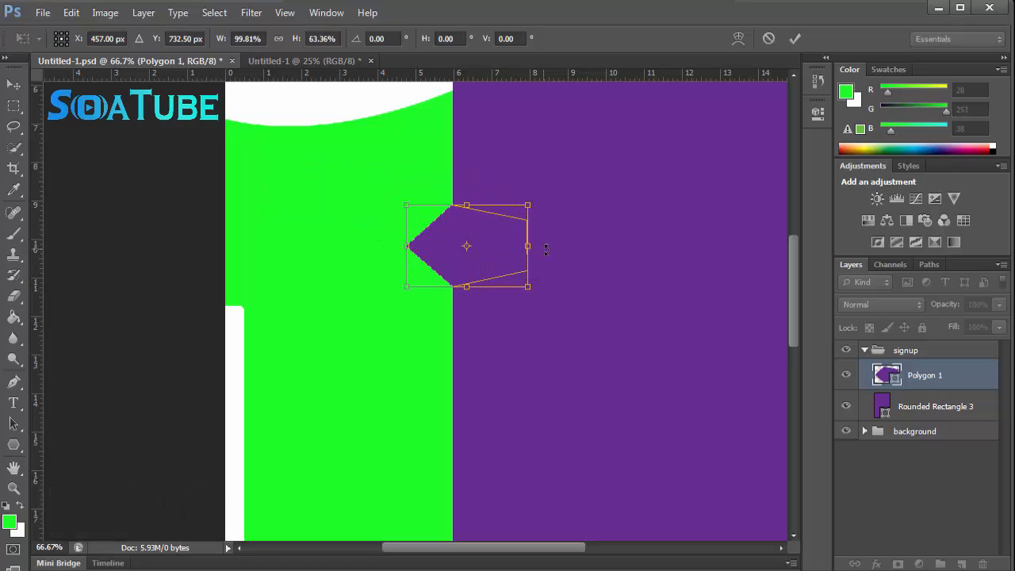
mouse_move(528, 246)
mouse_down()
mouse_move(583, 246)
mouse_move(512, 248)
mouse_up()
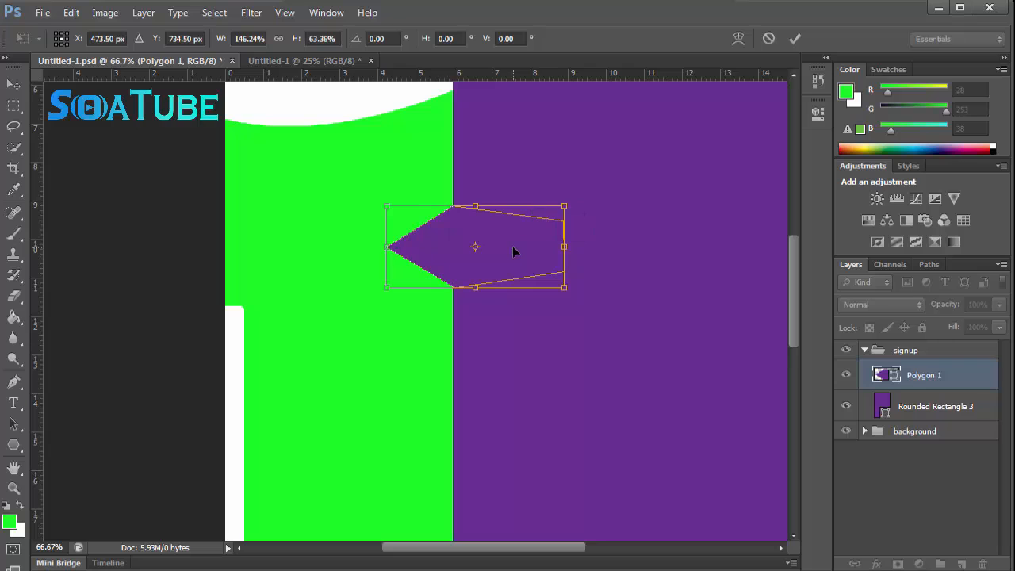
click(794, 39)
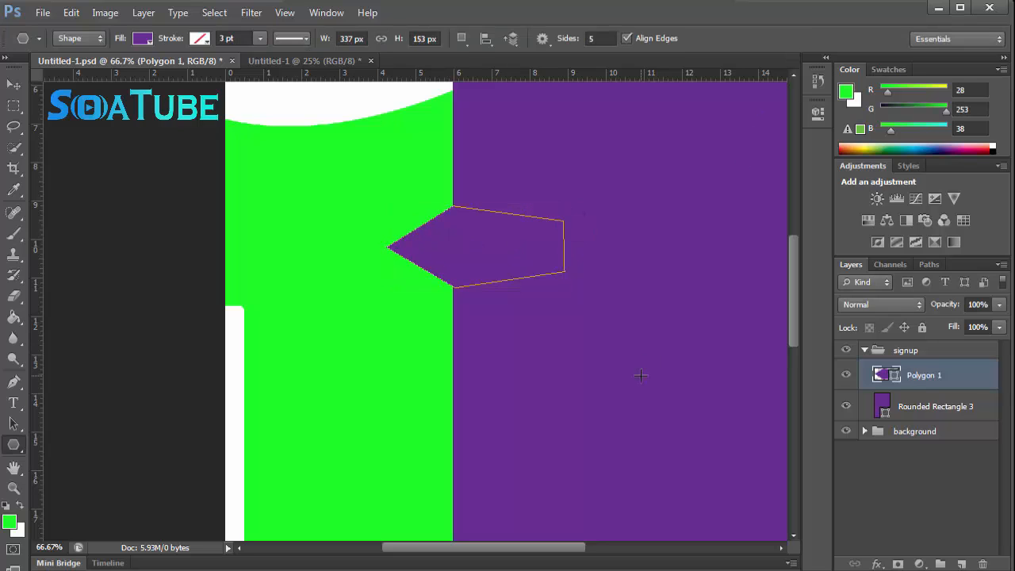
- Duplicate the Polygon 1 layer and move the copy straight down, leaving a small gap below the original arrow
click(868, 476)
click(896, 375)
key(ctrl+j)
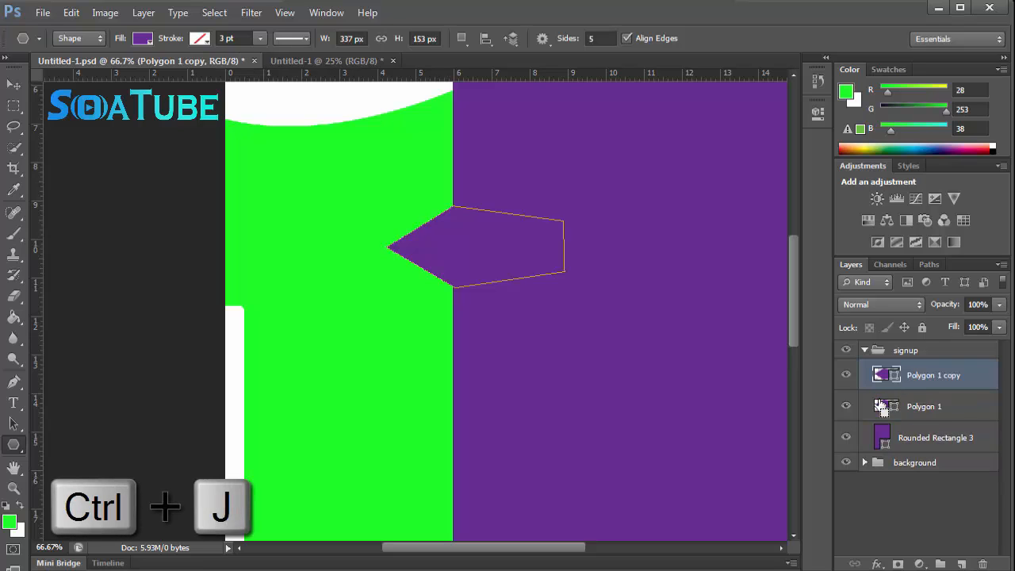
key(v)
key(shift+Down)
key(shift+Down)
key(shift+Down)
key(shift+Down)
key(shift+Down)
key(shift+Down)
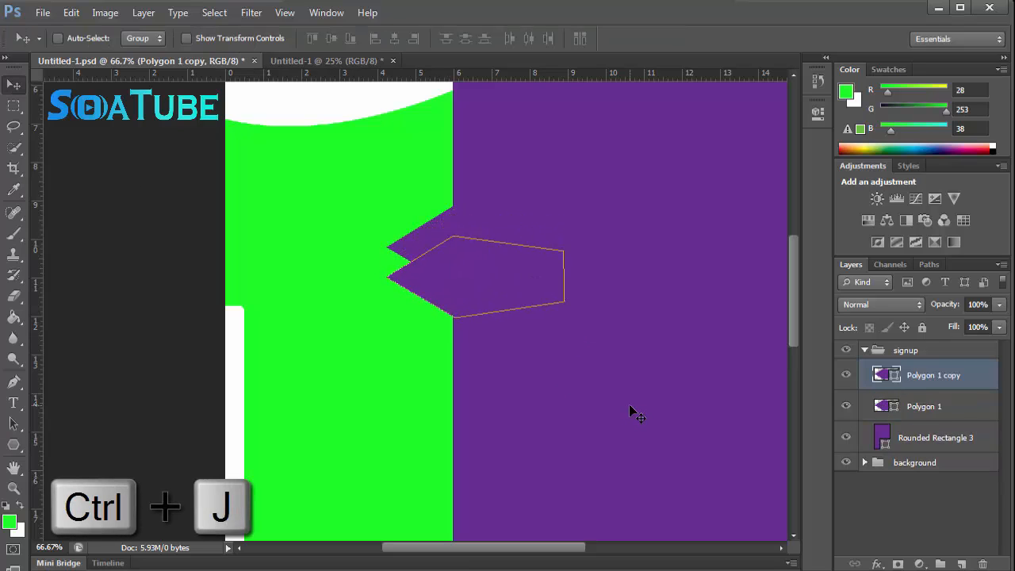
key(shift+Down)
key(shift+Down)
key(shift+Down)
key(shift+Down)
key(shift+Down)
key(shift+Down)
key(shift+Down)
key(shift+Down)
key(shift+Down)
key(shift+Down)
key(shift+Down)
key(shift+Down)
key(shift+Down)
key(shift+Down)
key(shift+Down)
key(shift+Down)
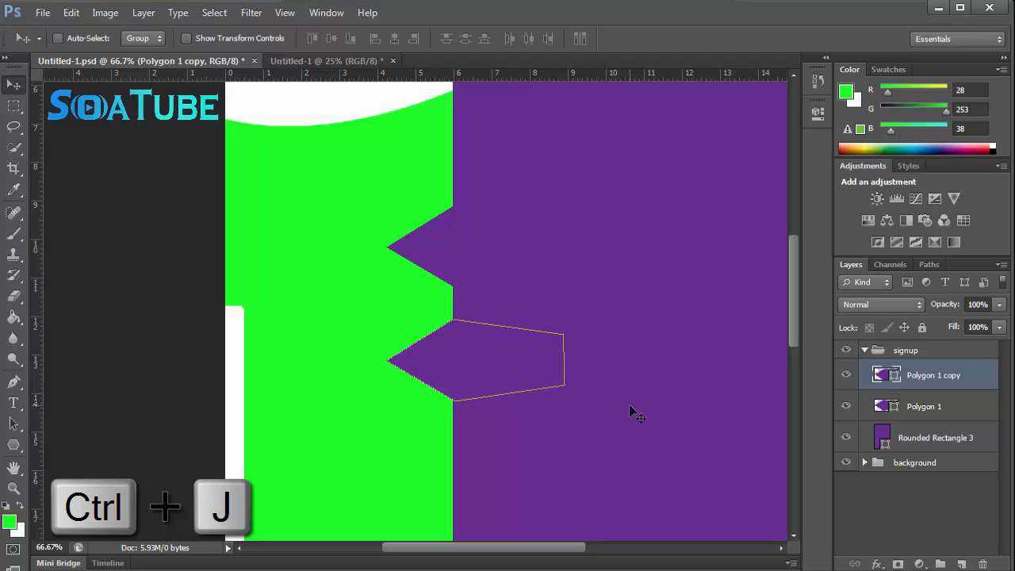
- Hide the Polygon 1 copy layer in the signup group
click(867, 515)
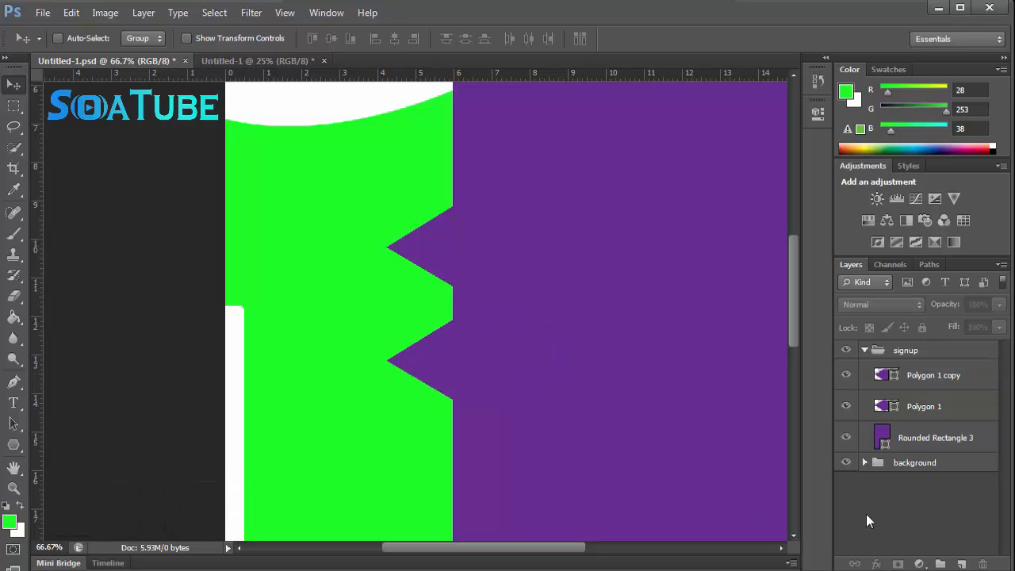
click(865, 350)
click(865, 351)
click(845, 406)
click(845, 407)
click(846, 376)
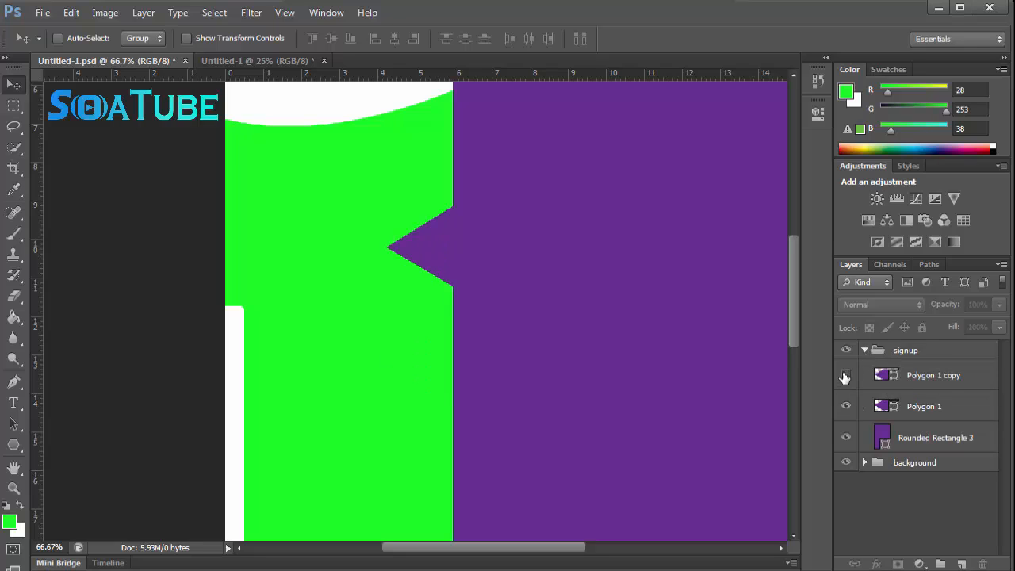
click(845, 376)
- Draw a rectangle about 249 × 98 px across the canvas's left edge, level with the arrow, and fill it with purple
click(14, 444)
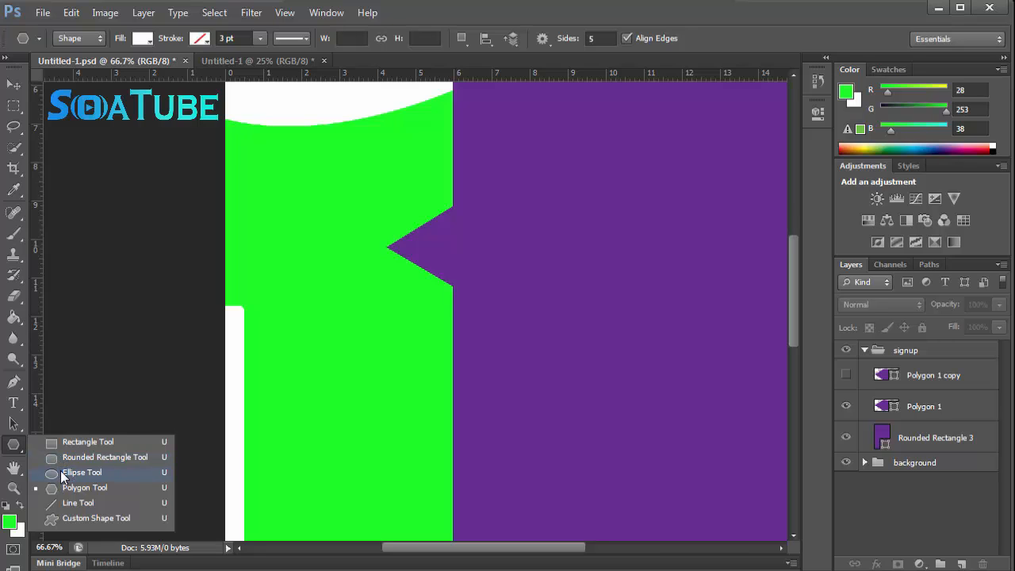
click(62, 446)
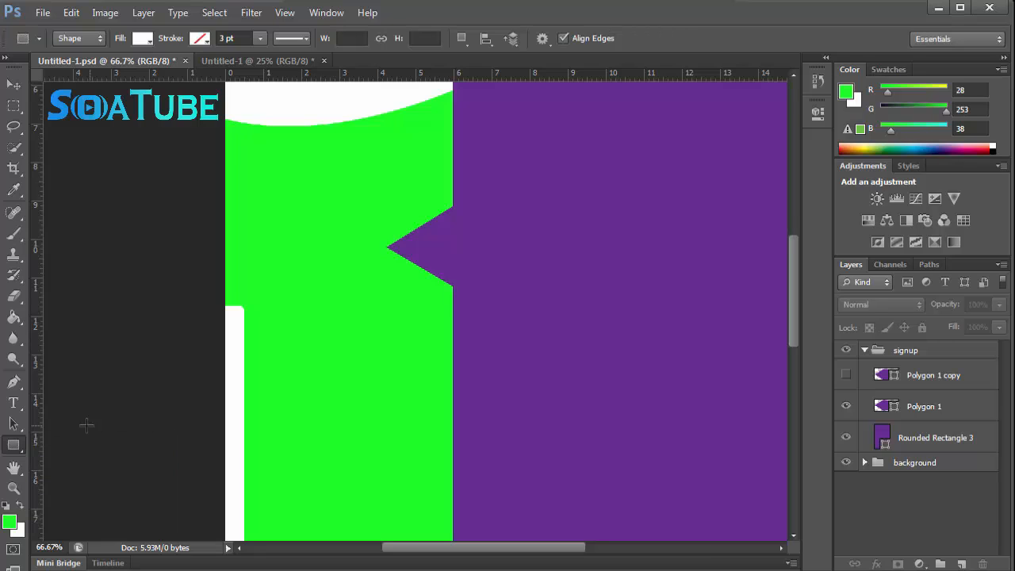
drag(213, 226, 235, 235)
drag(333, 283, 343, 277)
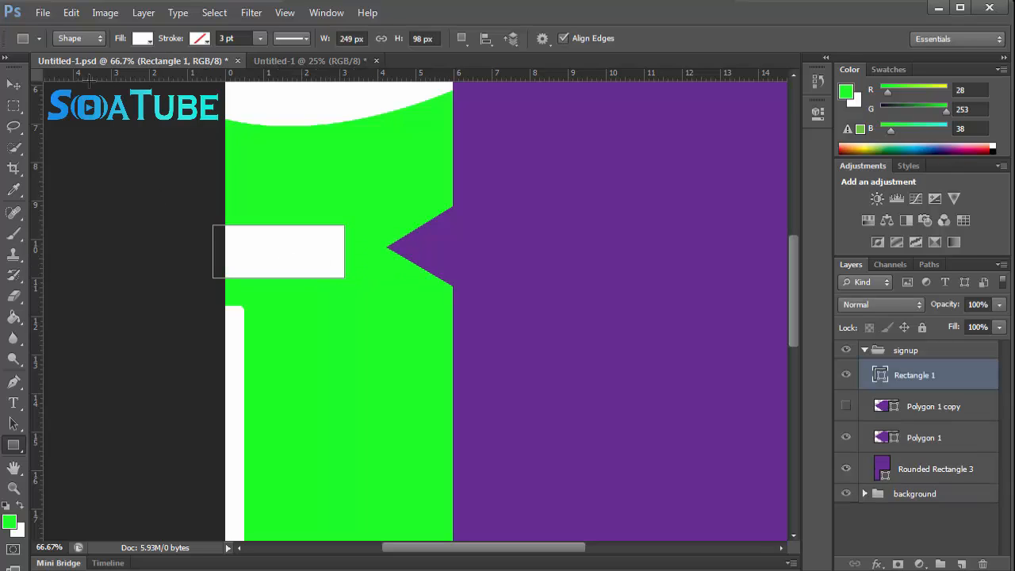
click(143, 39)
click(70, 115)
click(14, 86)
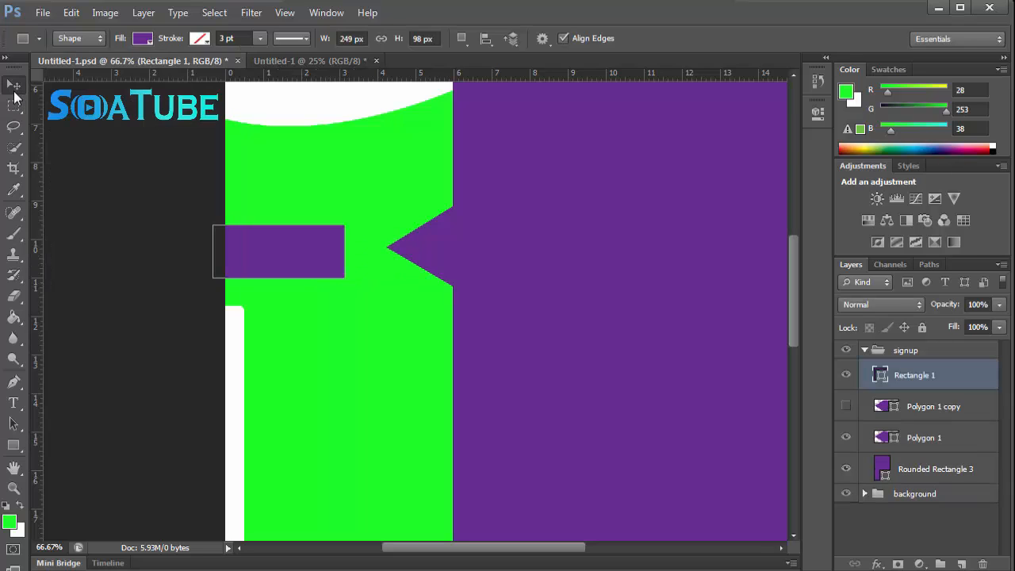
- Draw a purple ellipse about 99 × 106 px at the small rectangle's right end and shift it left to overlap that end halfway
click(19, 446)
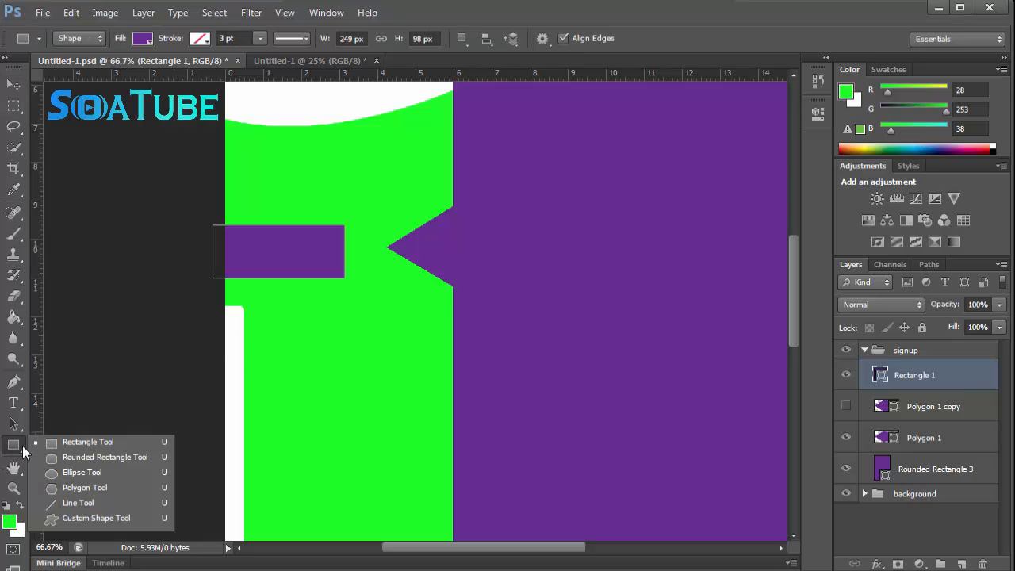
click(73, 473)
drag(342, 226, 392, 281)
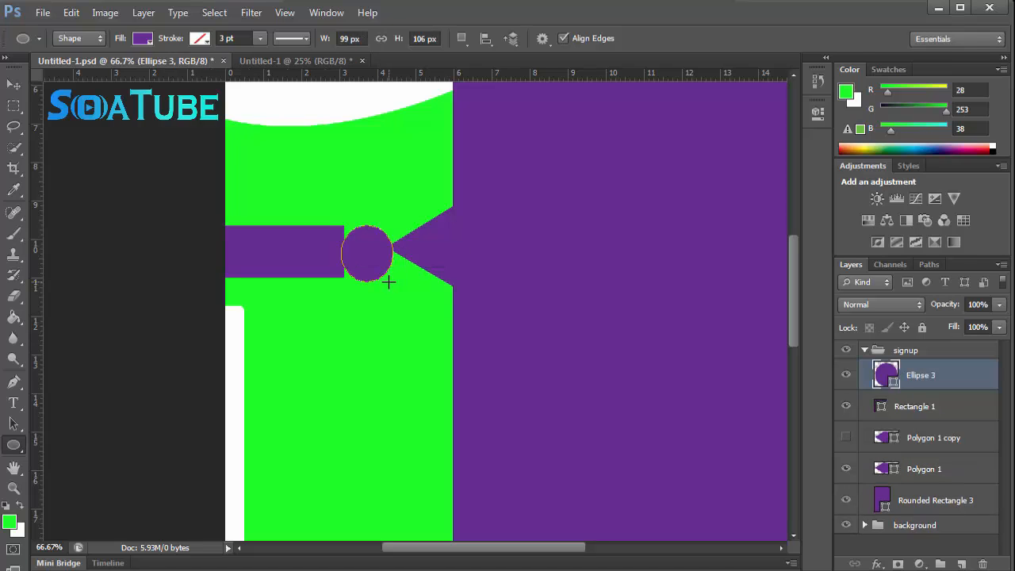
click(14, 84)
key(Left)
key(Left)
key(Left)
key(Left)
key(Left)
key(Left)
key(Left)
key(Left)
key(Left)
key(Left)
key(Left)
key(Left)
key(Left)
key(Left)
key(Left)
key(Left)
key(Left)
key(Left)
key(Left)
key(Left)
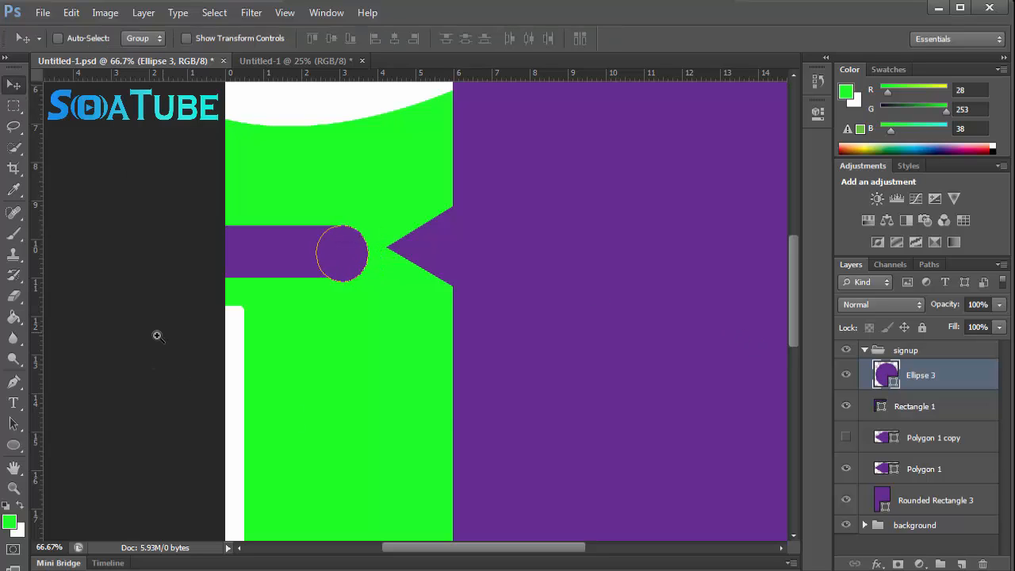
- Scale the ellipse's height to 92.45% so its lower edge lines up with the small rectangle's bottom
ctrl+click(380, 258)
ctrl+click(358, 256)
ctrl+click(358, 255)
key(ctrl+t)
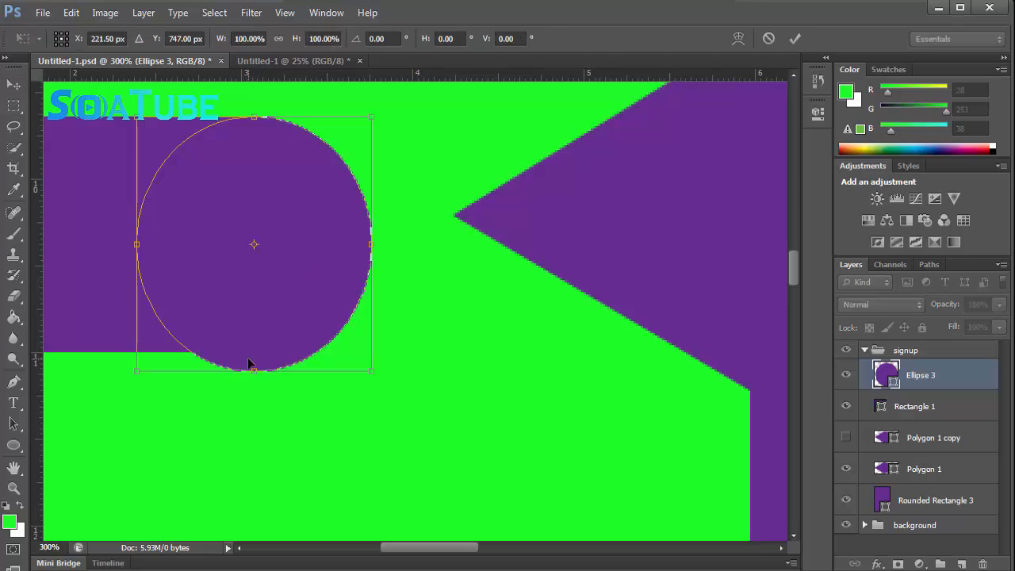
drag(262, 371, 261, 354)
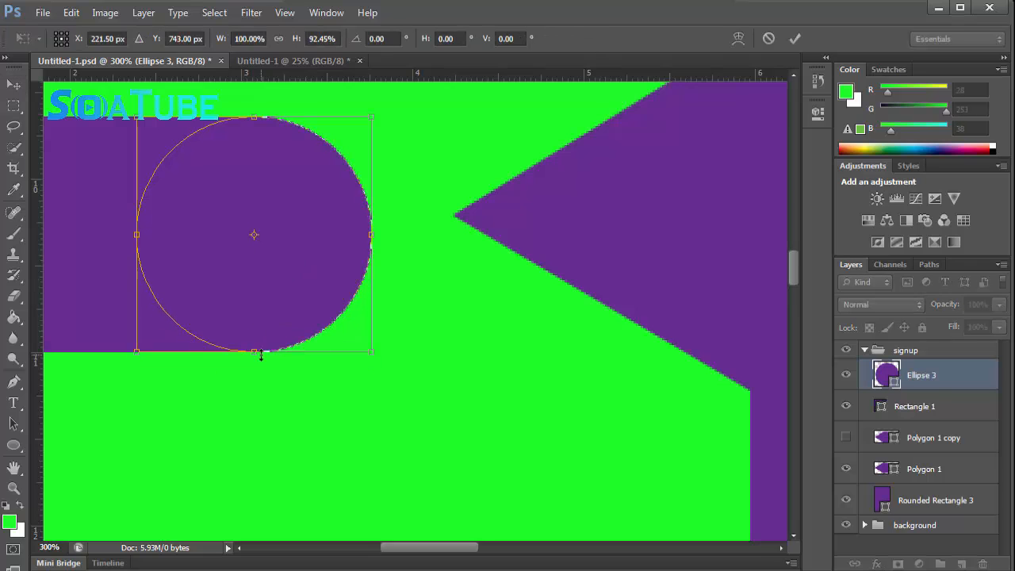
click(795, 38)
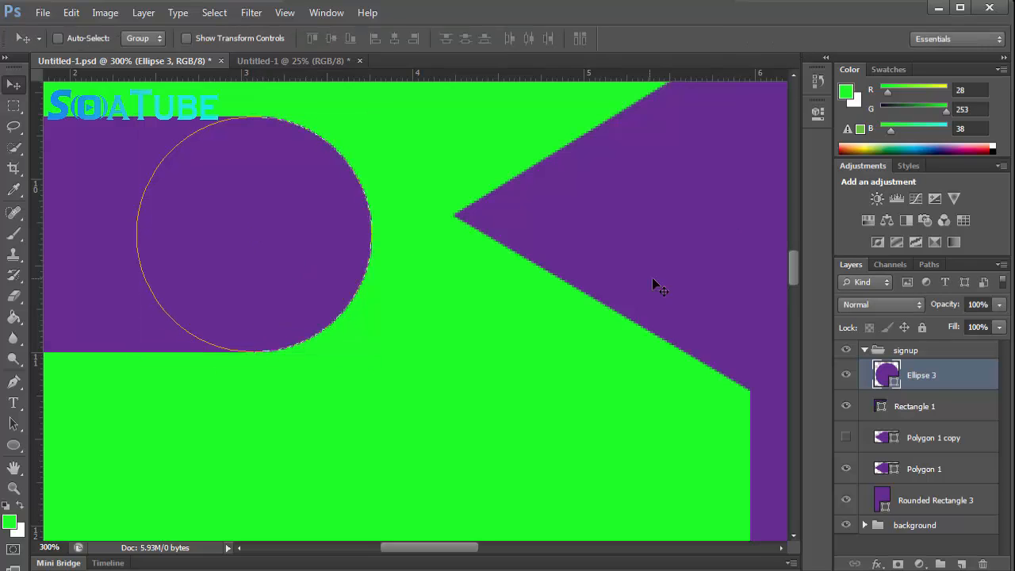
- Duplicate the Ellipse 3 and Rectangle 1 layers together
click(932, 415)
click(929, 440)
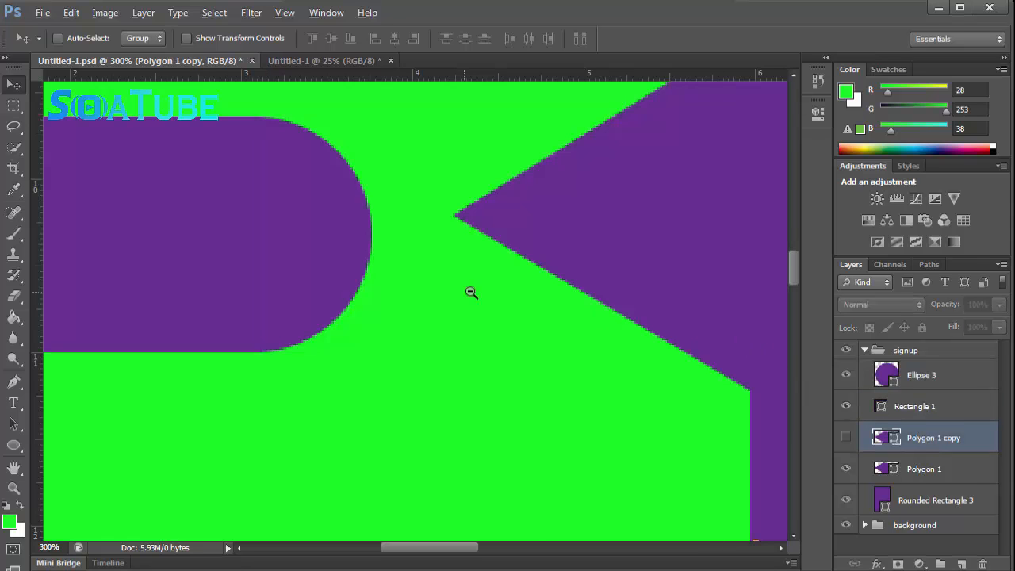
alt+click(276, 259)
alt+click(277, 259)
alt+click(277, 259)
click(912, 379)
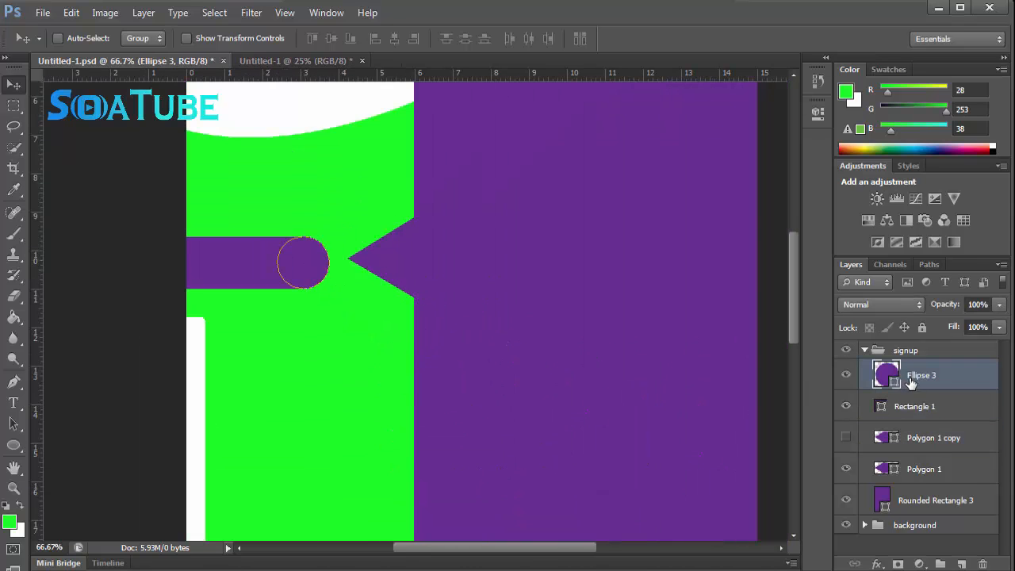
shift+click(921, 407)
key(ctrl+j)
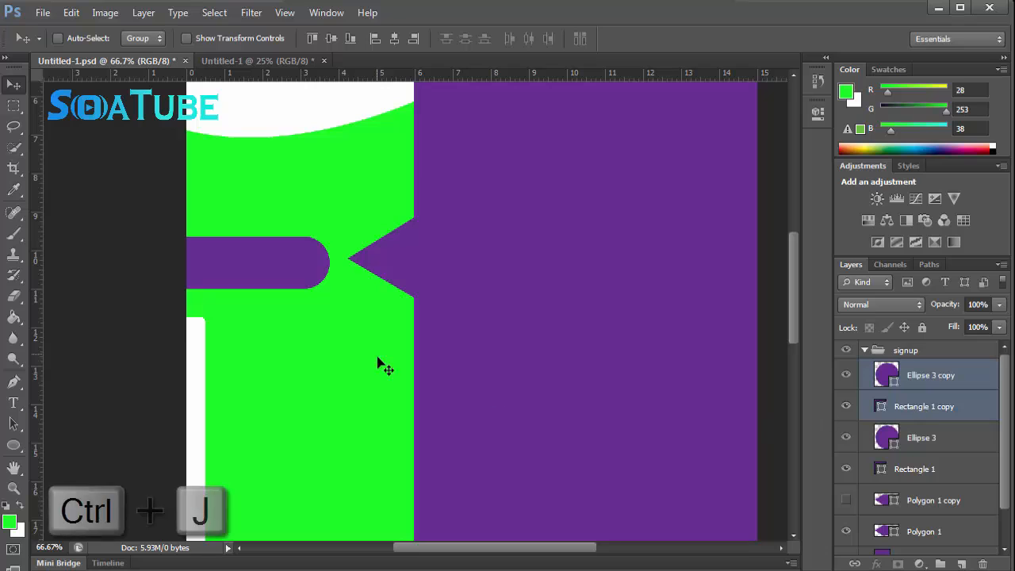
- Show the Polygon 1 copy arrow and move the duplicated tab down until it is level with that second arrow
drag(266, 333, 391, 448)
click(846, 500)
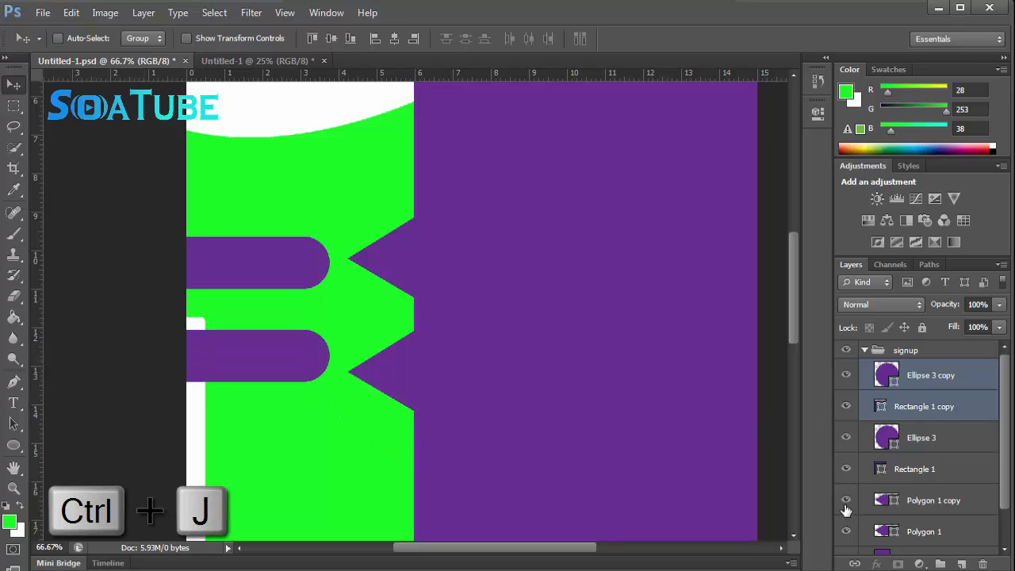
key(shift+Down)
key(shift+Down)
key(shift+Down)
key(shift+Down)
key(Down)
key(Down)
key(Up)
key(Up)
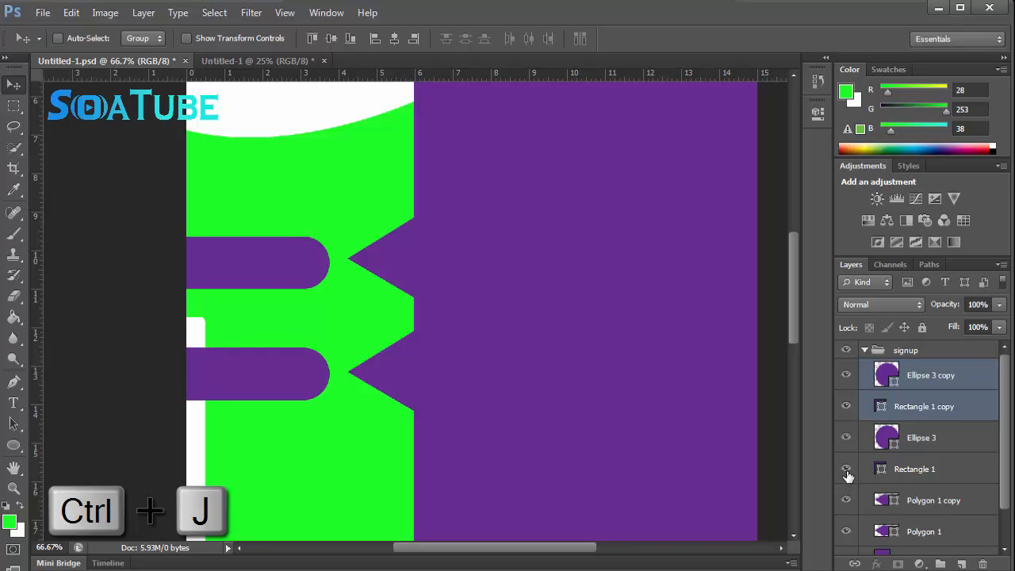
click(846, 469)
click(846, 469)
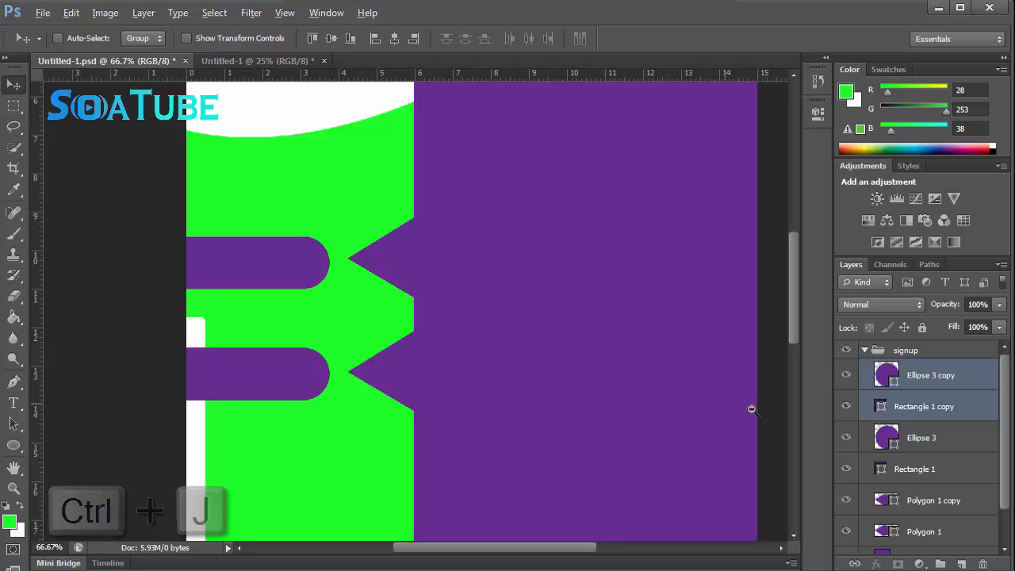
- Shift Rounded Rectangle 3, Polygon 1 and Polygon 1 copy together to the left until the arrow tips touch the tabs' rounded ends
alt+click(376, 301)
alt+click(376, 301)
alt+click(376, 301)
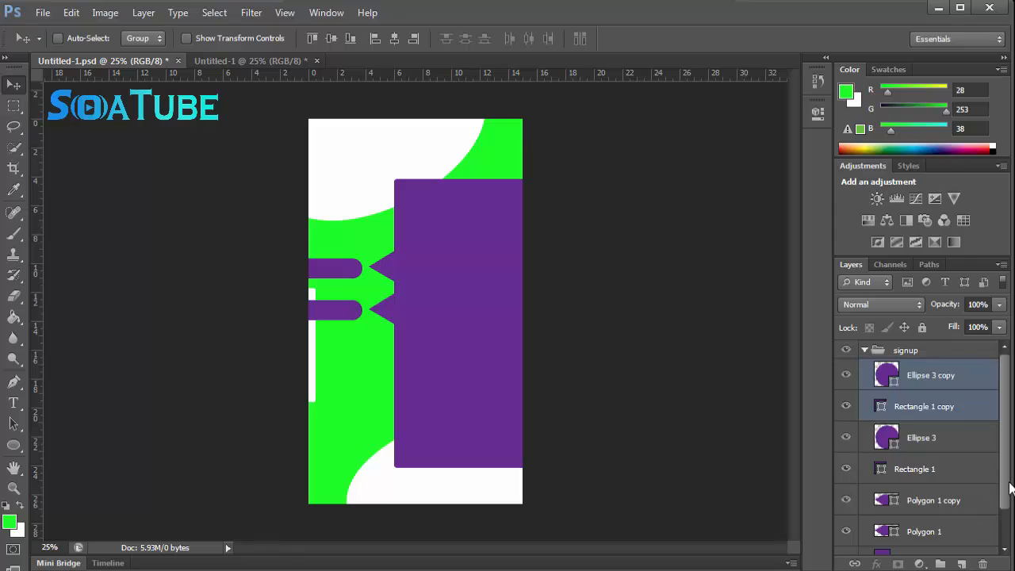
drag(1008, 487, 1004, 517)
click(948, 533)
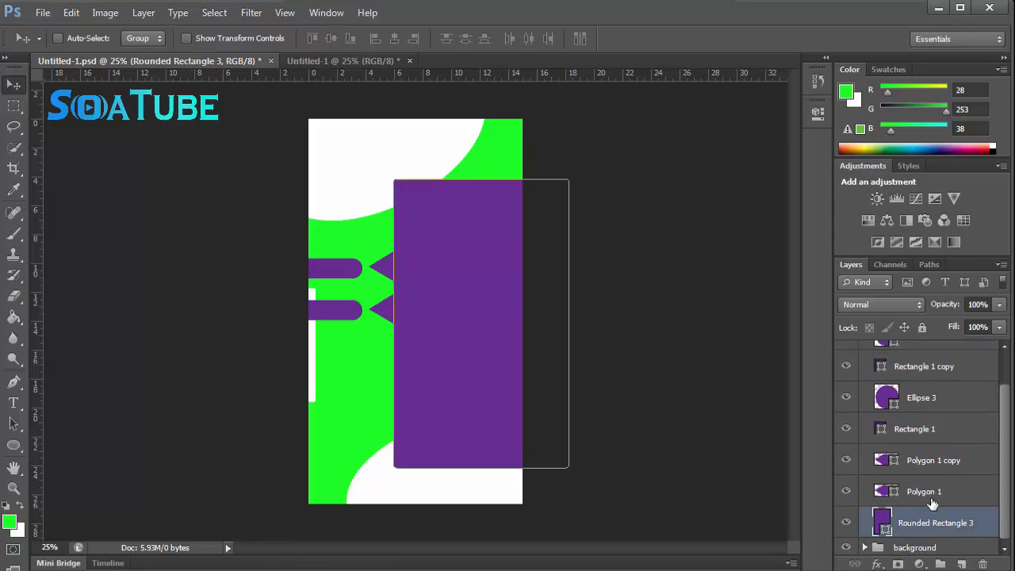
shift+click(932, 495)
shift+click(932, 466)
key(shift+Left)
key(shift+Left)
key(shift+Left)
key(shift+Left)
key(shift+Left)
key(shift+Left)
key(shift+Left)
key(shift+Left)
key(shift+Left)
key(shift+Left)
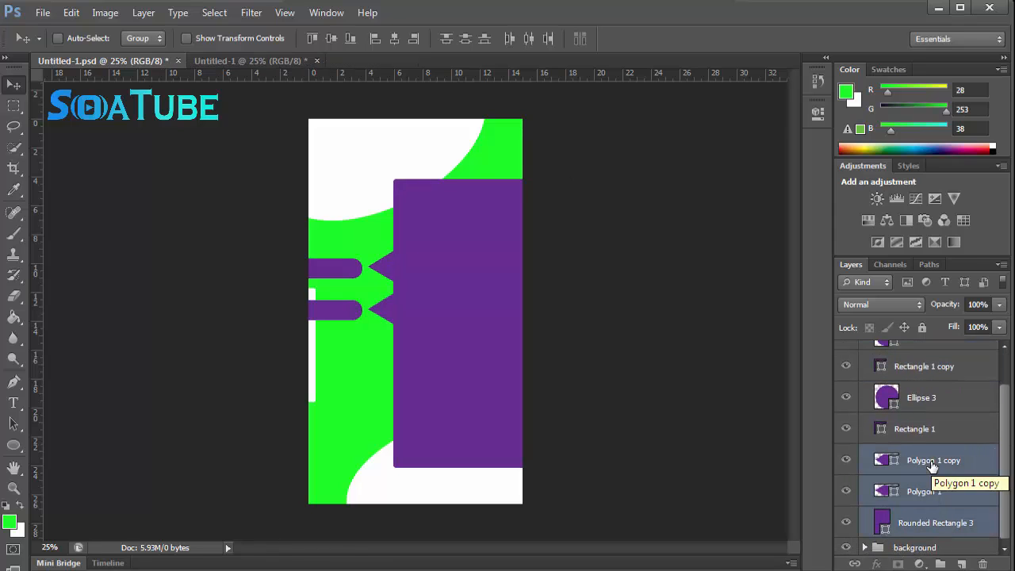
key(shift+Left)
key(shift+Right)
key(shift+Right)
key(shift+Right)
key(shift+Right)
key(shift+Right)
key(shift+Right)
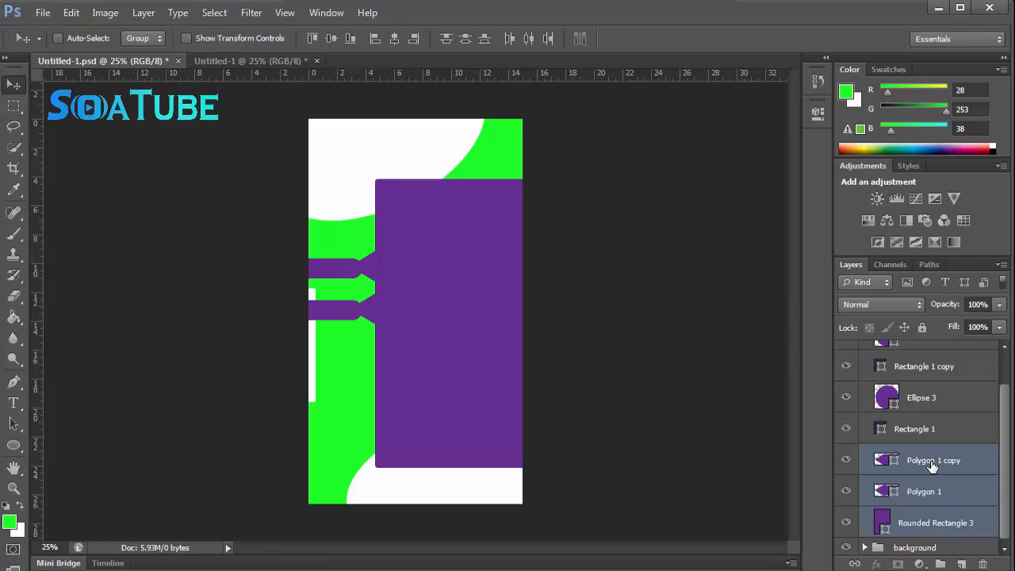
key(Right)
key(Right)
key(Right)
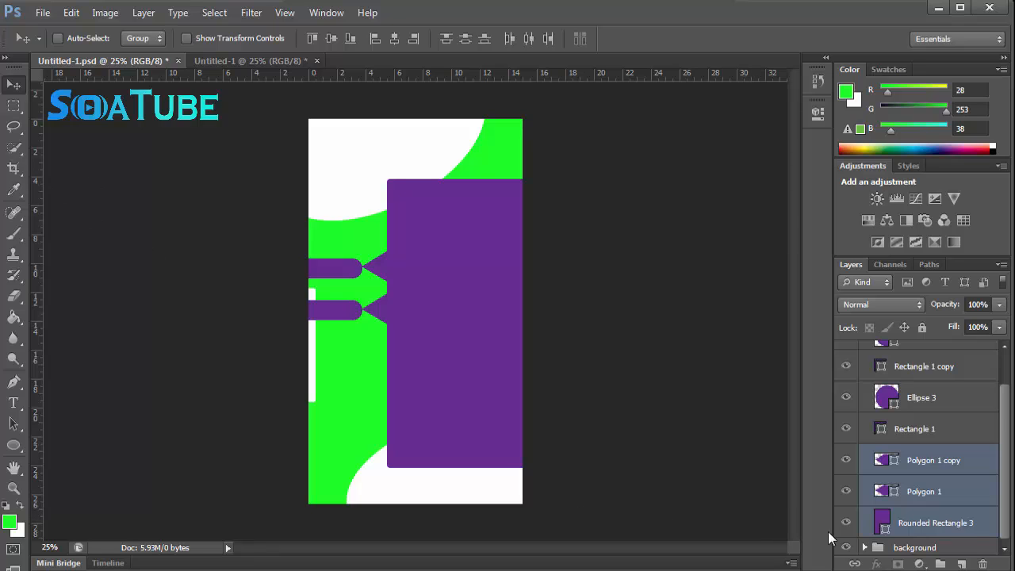
- Collapse the signup group, deselect it, and add a "Signup" text on the upper purple tab
scroll(924, 460, up, 2)
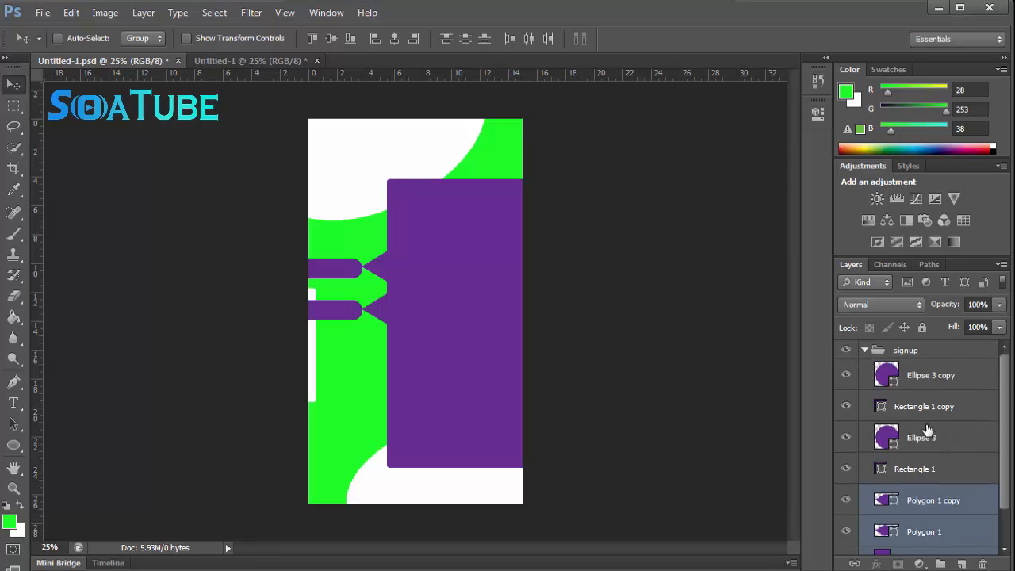
click(865, 351)
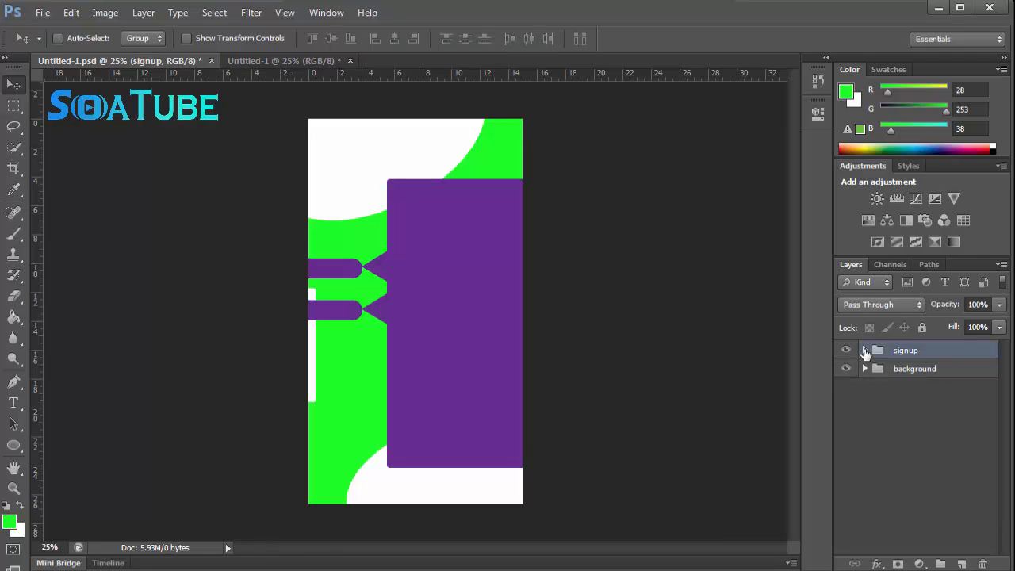
click(906, 420)
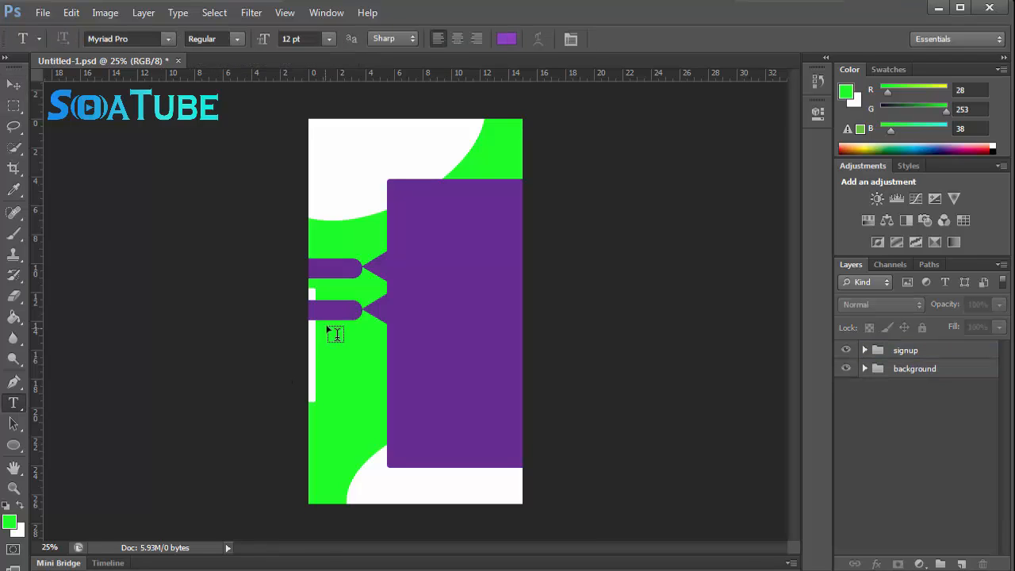
ctrl+click(338, 278)
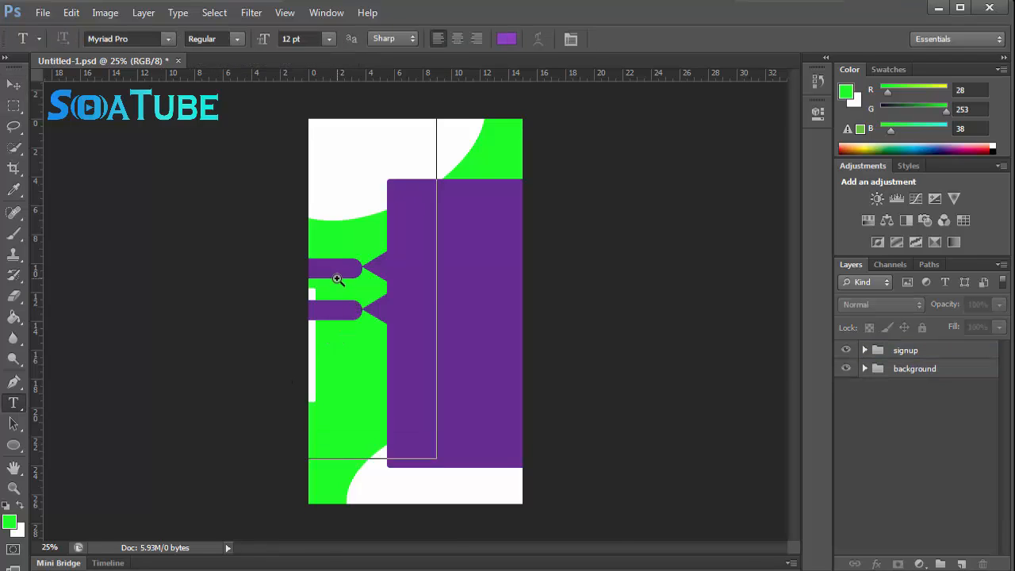
ctrl+click(336, 279)
ctrl+click(305, 277)
ctrl+click(293, 270)
click(288, 256)
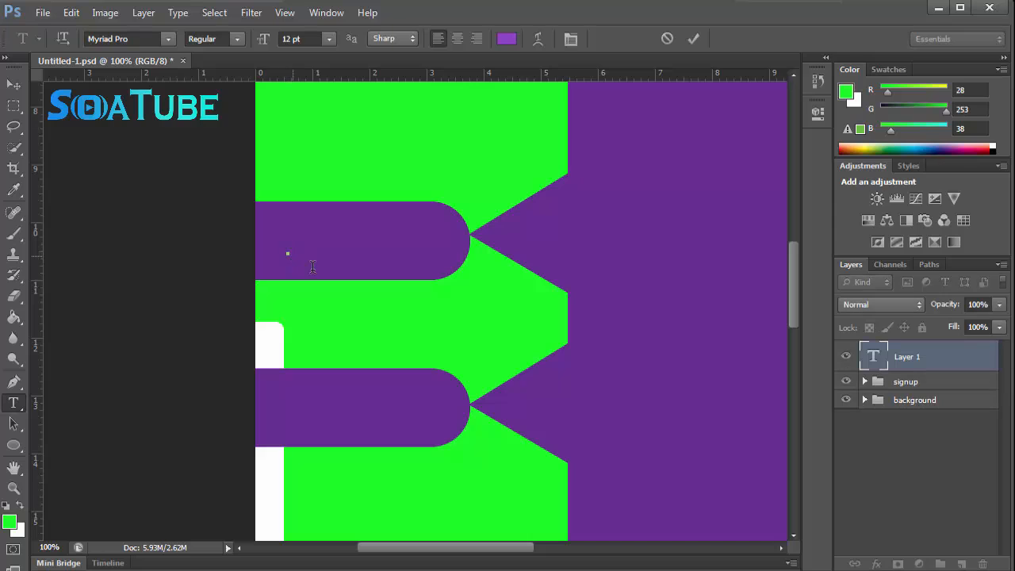
text(signup)
- Set the colour of the whole Signup text to white (ffffff)
click(506, 38)
click(337, 307)
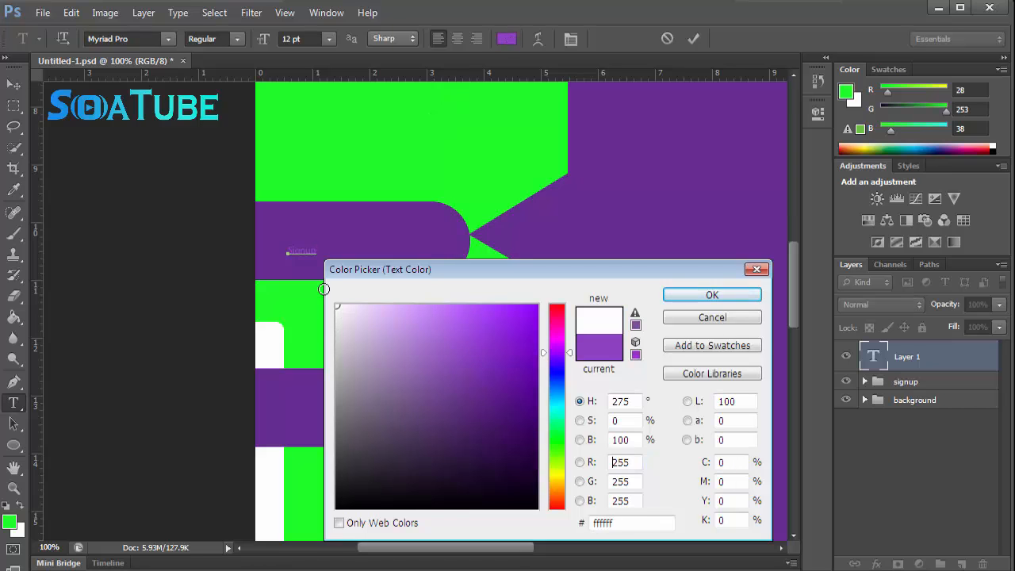
click(711, 294)
key(ctrl+a)
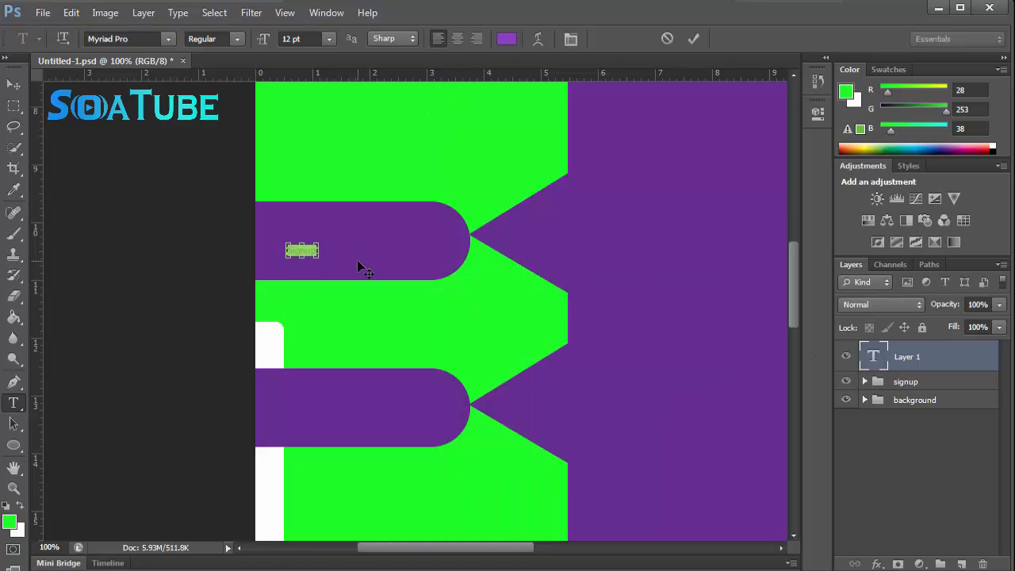
click(506, 39)
click(363, 320)
click(337, 307)
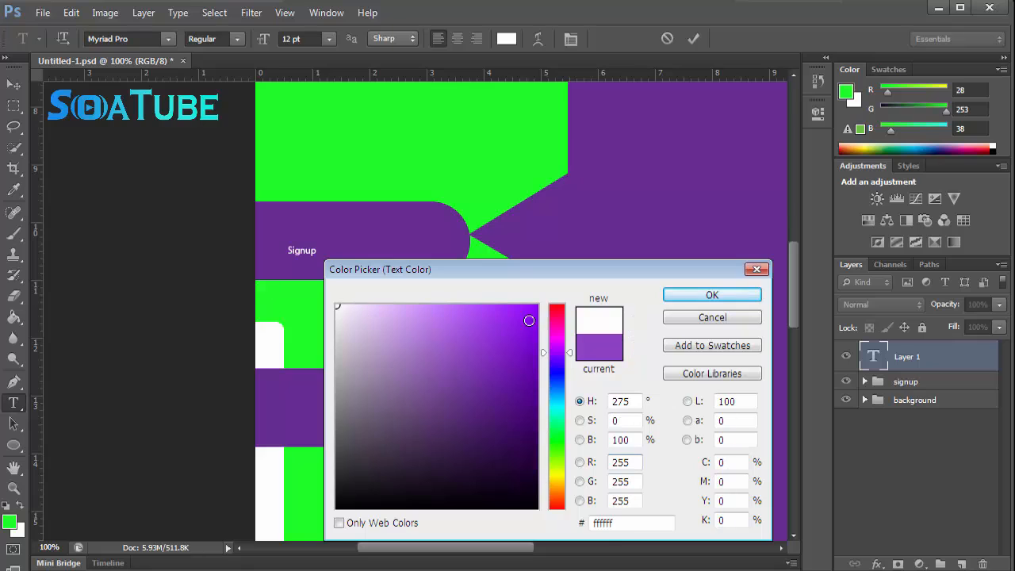
click(712, 295)
- Set the Signup text's font size to 100 pt and commit the text edit
key(ctrl+t)
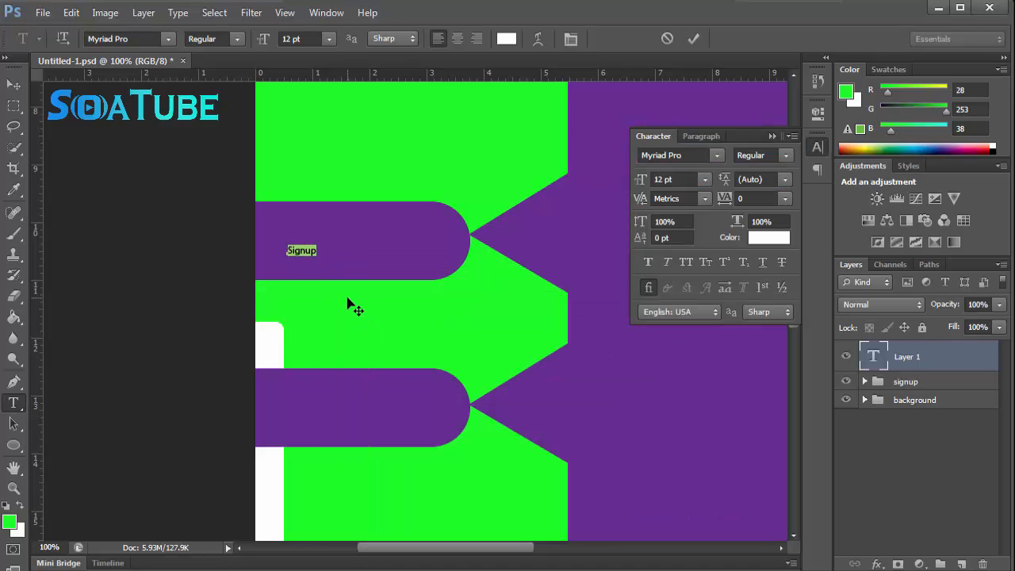
click(292, 38)
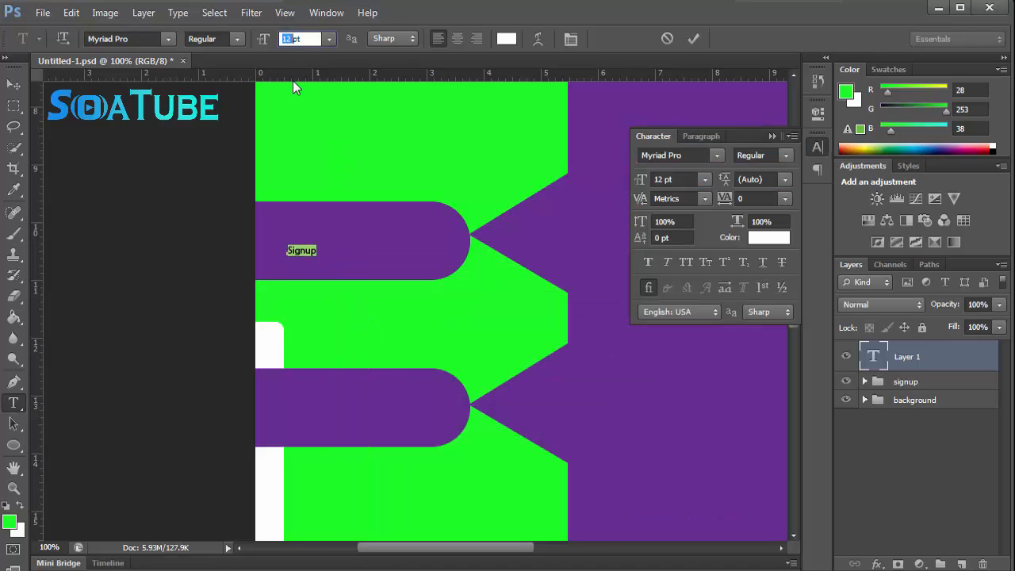
text(200)
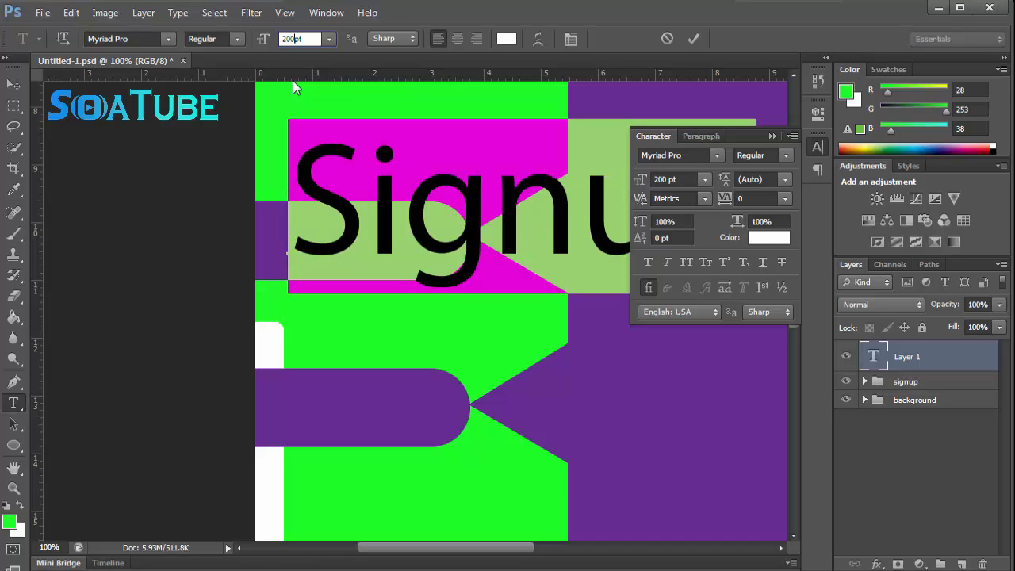
key(BackSpace)
key(BackSpace)
key(BackSpace)
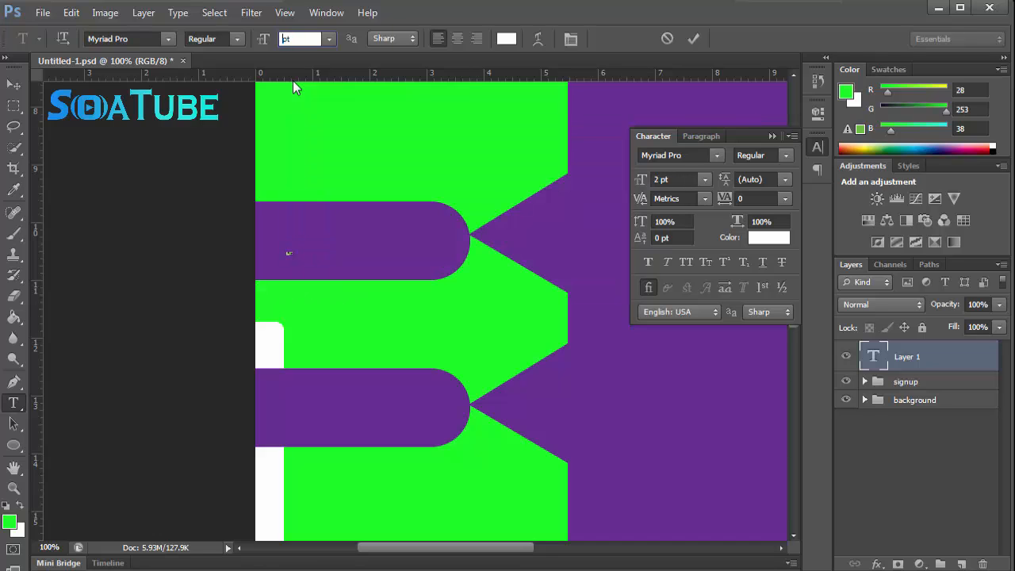
text(100)
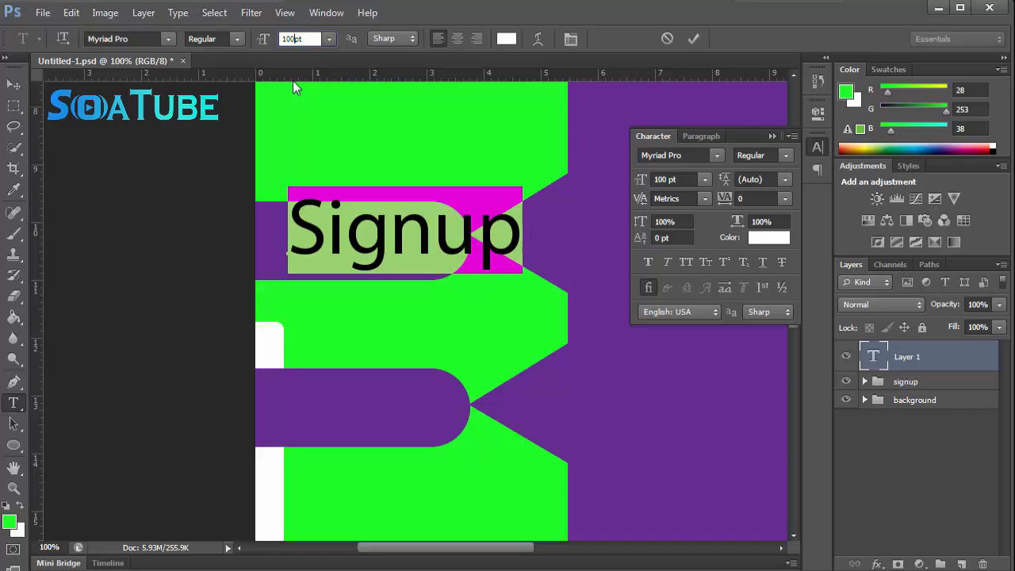
key(Return)
click(694, 39)
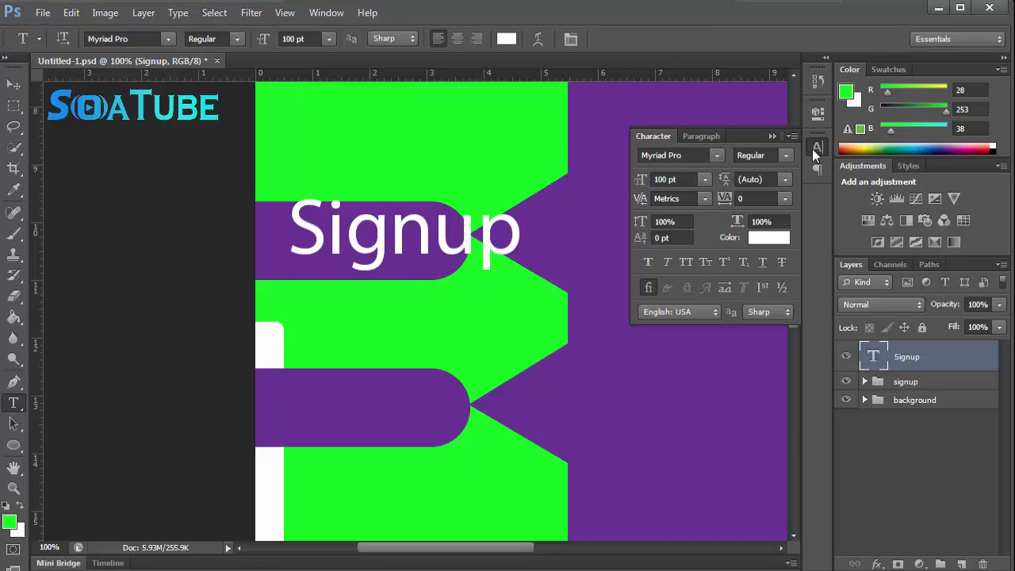
click(817, 148)
- Move the Signup text onto the upper tab and scale it to about 81.9% width and 79.12% height so it fits inside
drag(375, 259, 354, 264)
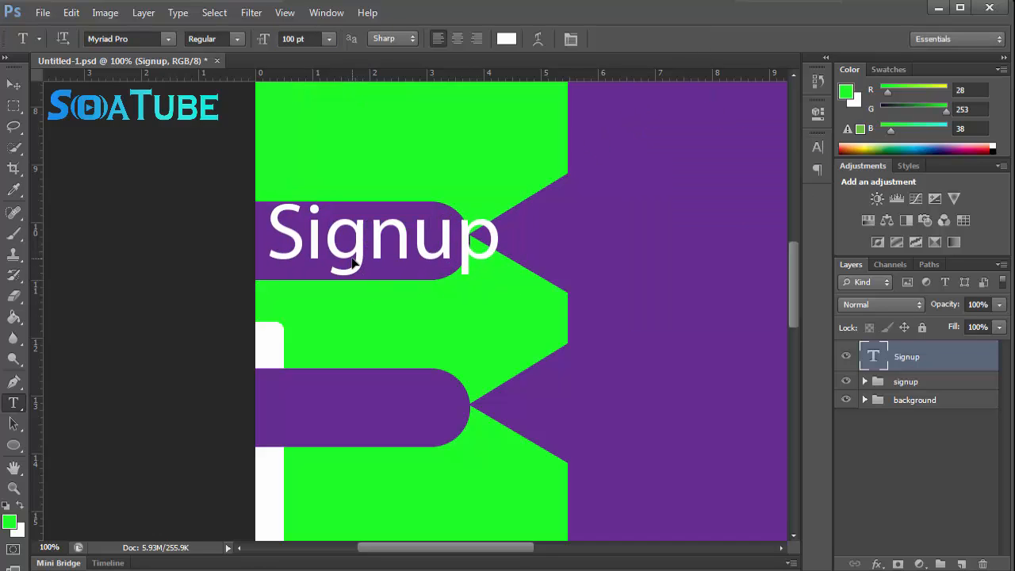
key(ctrl+t)
drag(498, 236, 459, 238)
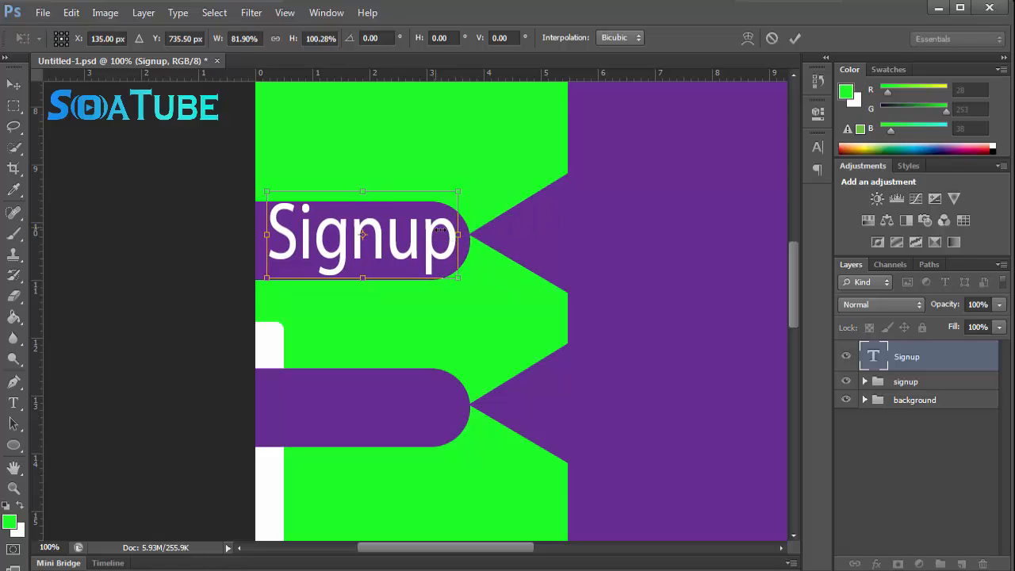
drag(363, 192, 357, 204)
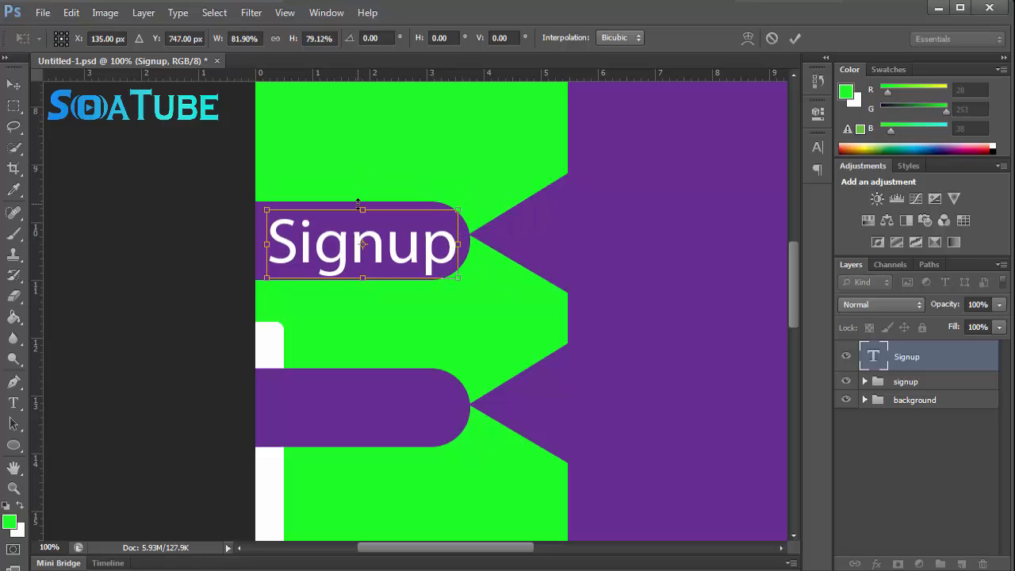
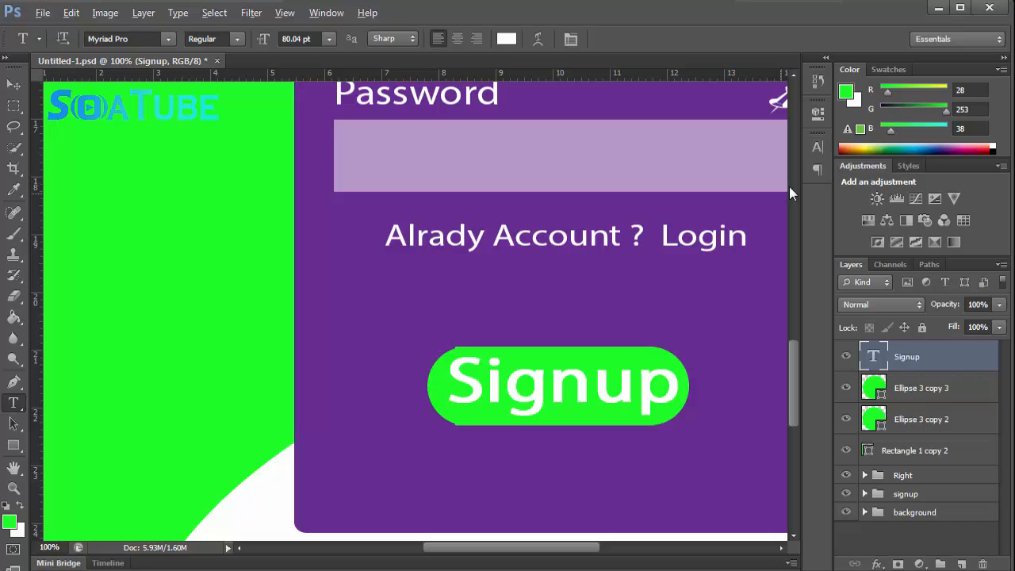
- Check the whole sign-up screen design and save the document
scroll(637, 240, down, 3)
scroll(452, 216, up, 3)
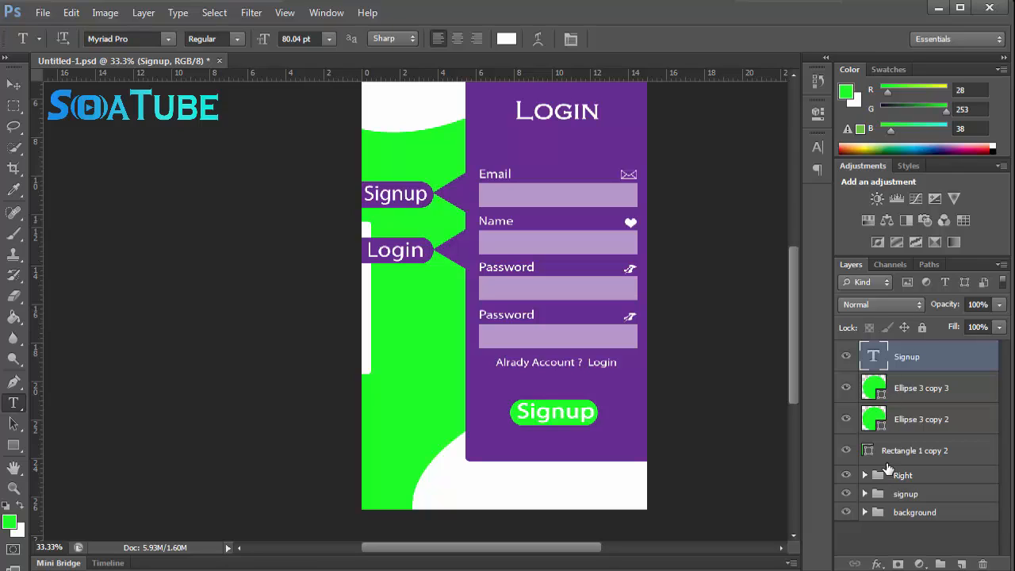
scroll(803, 360, up, 1)
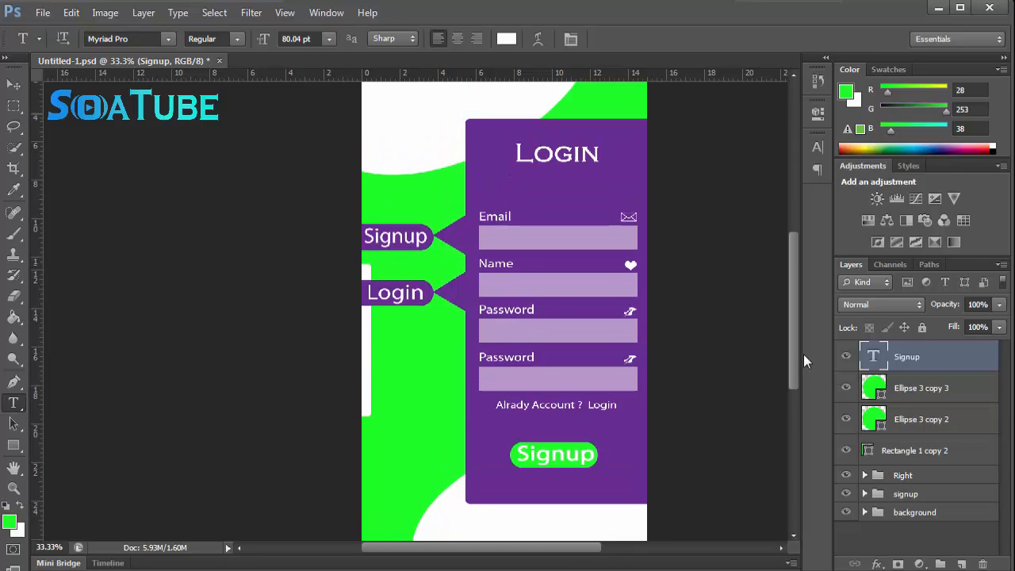
scroll(656, 336, down, 1)
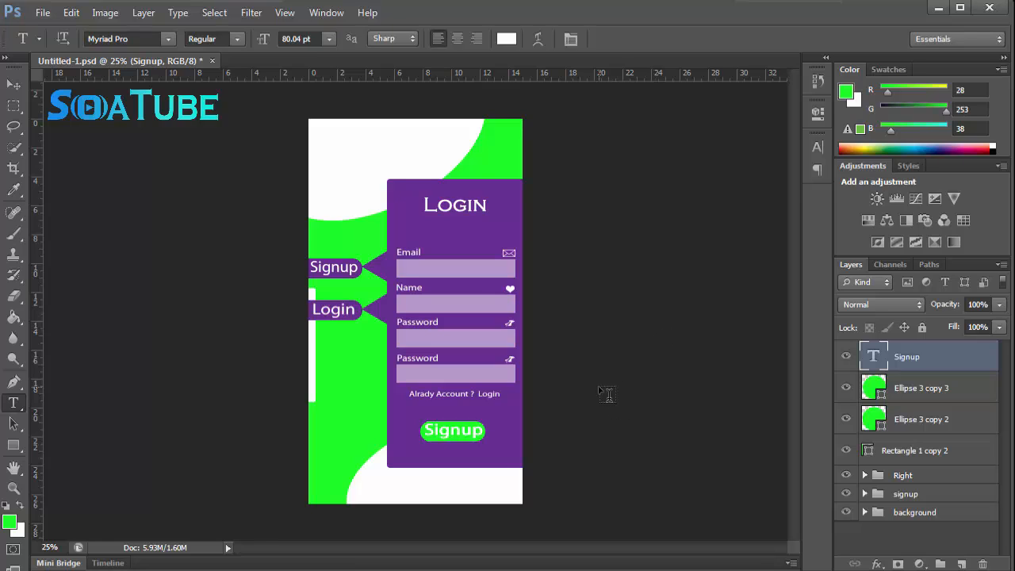
key(ctrl+s)
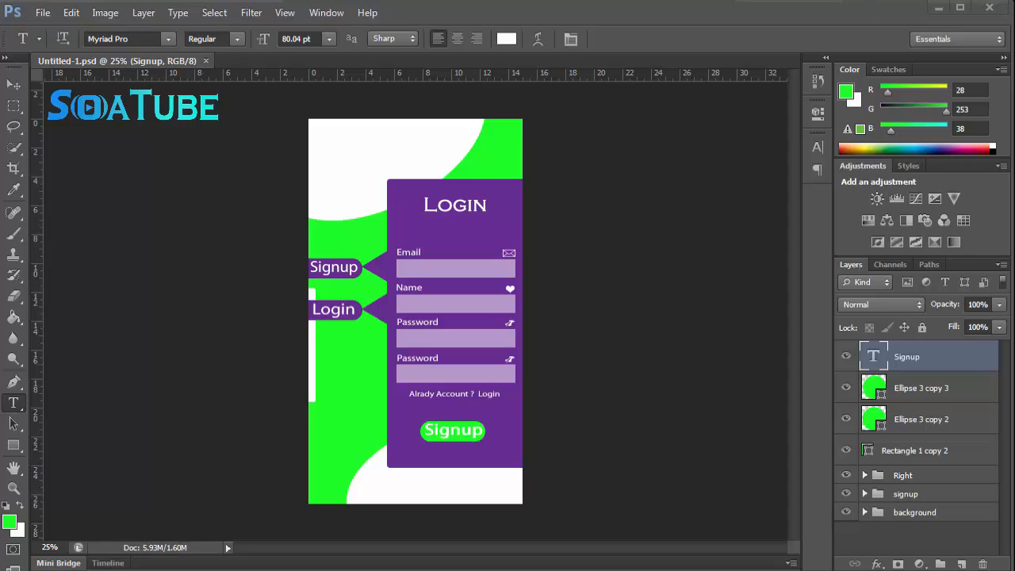
- Move the green button's Signup text, Ellipse 3 copy 3, Ellipse 3 copy 2 and Rectangle 1 copy 2 layers into the Right group
key(u)
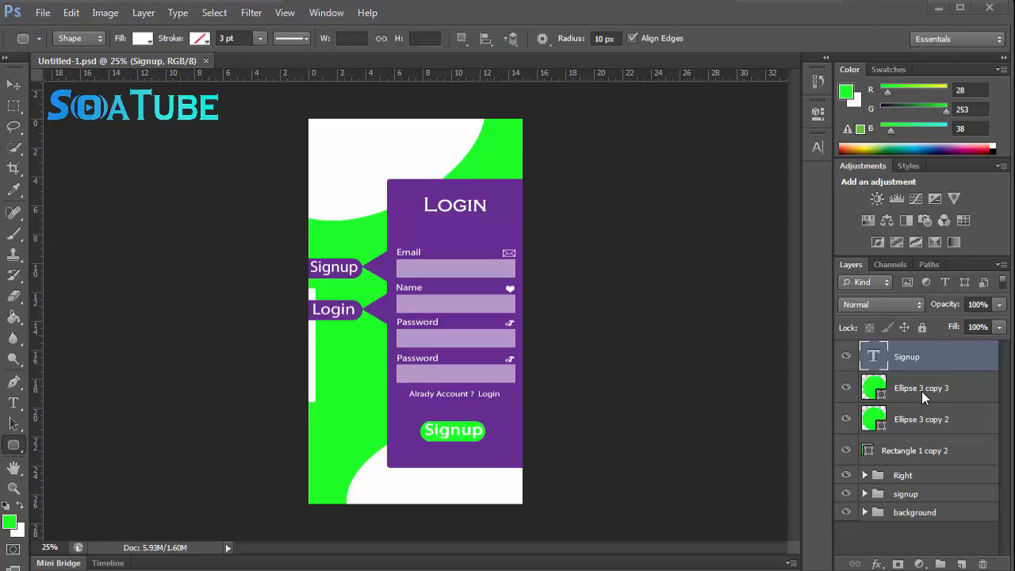
shift+click(930, 419)
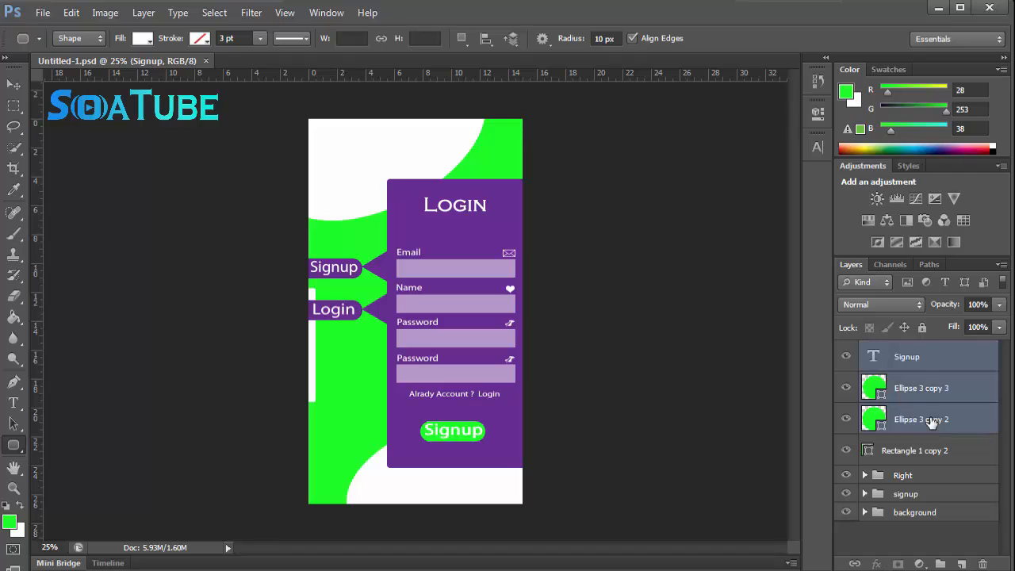
drag(930, 418, 929, 475)
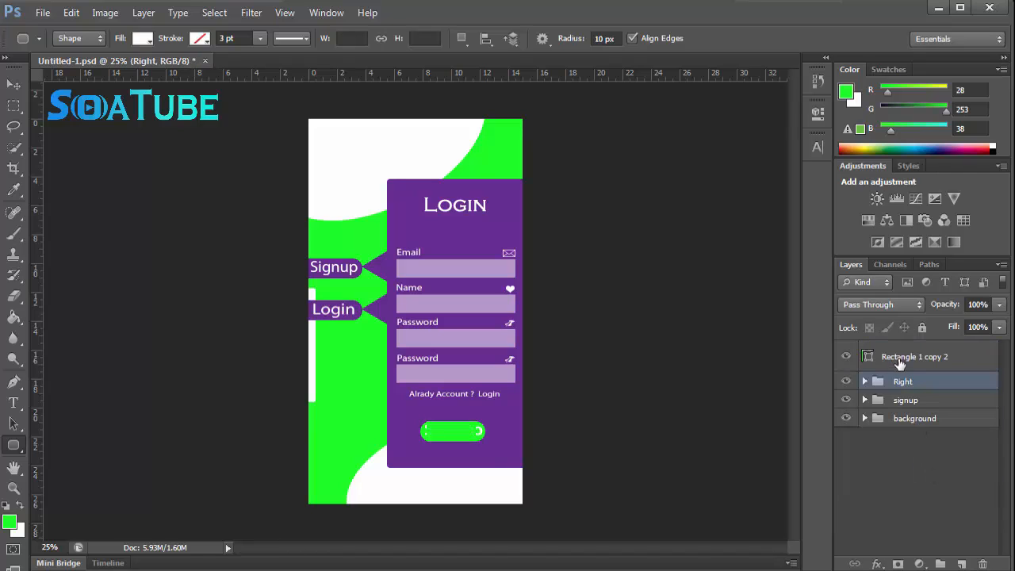
drag(900, 359, 904, 382)
click(907, 439)
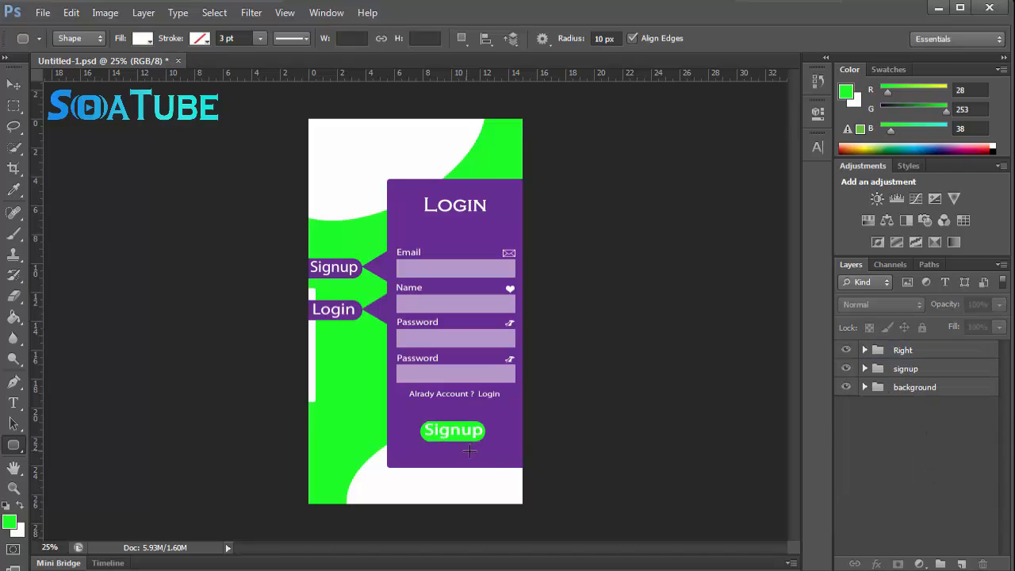
- Draw a small white ellipse on the green area below the Login tab, between the white bar and the purple panel
right_click(23, 457)
click(73, 474)
drag(332, 359, 137, 367)
key(v)
alt+click(345, 380)
ctrl+click(363, 369)
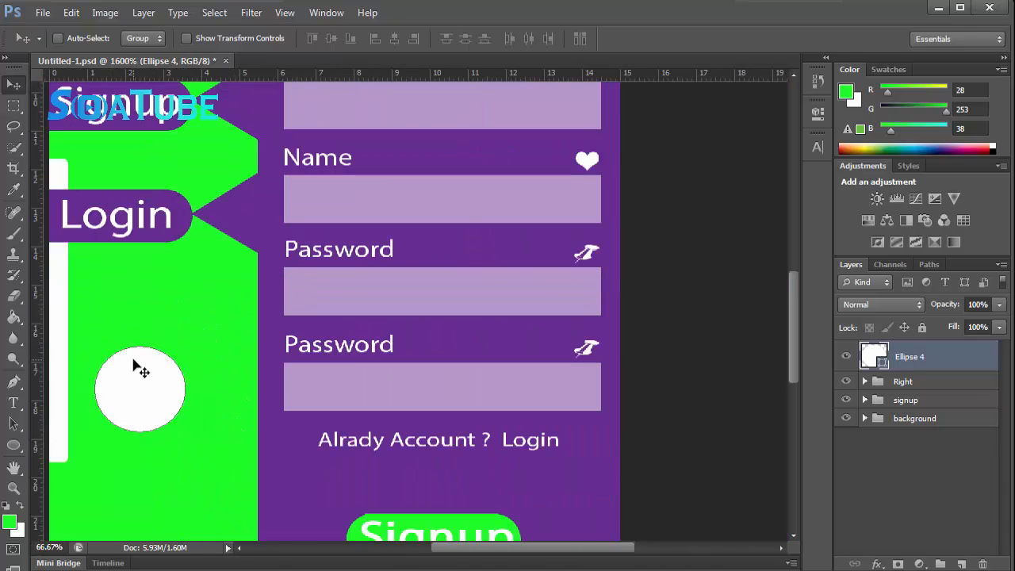
- Widen the white ellipse on the green area to 107.56% of its width and apply the transformation
key(ctrl+t)
drag(187, 389, 199, 397)
click(13, 85)
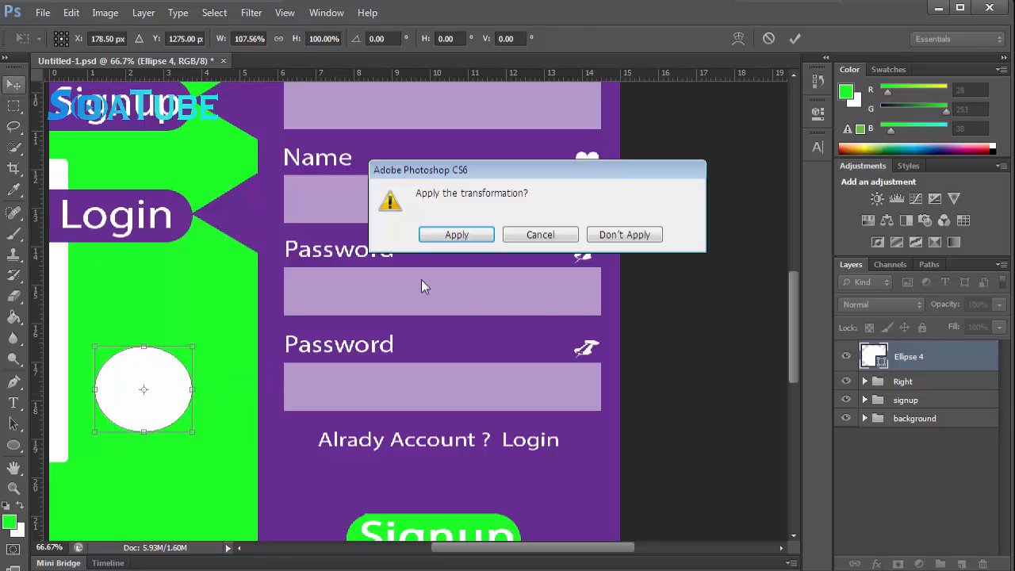
click(456, 235)
- Duplicate the white ellipse and place the copy directly below the original on the green area
key(ctrl+j)
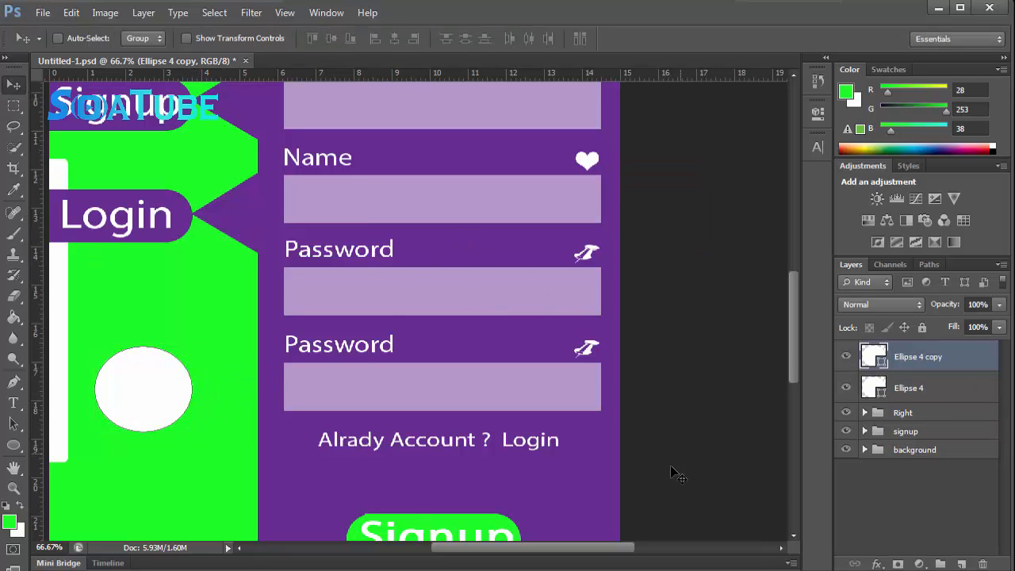
scroll(796, 344, down, 5)
drag(143, 254, 140, 381)
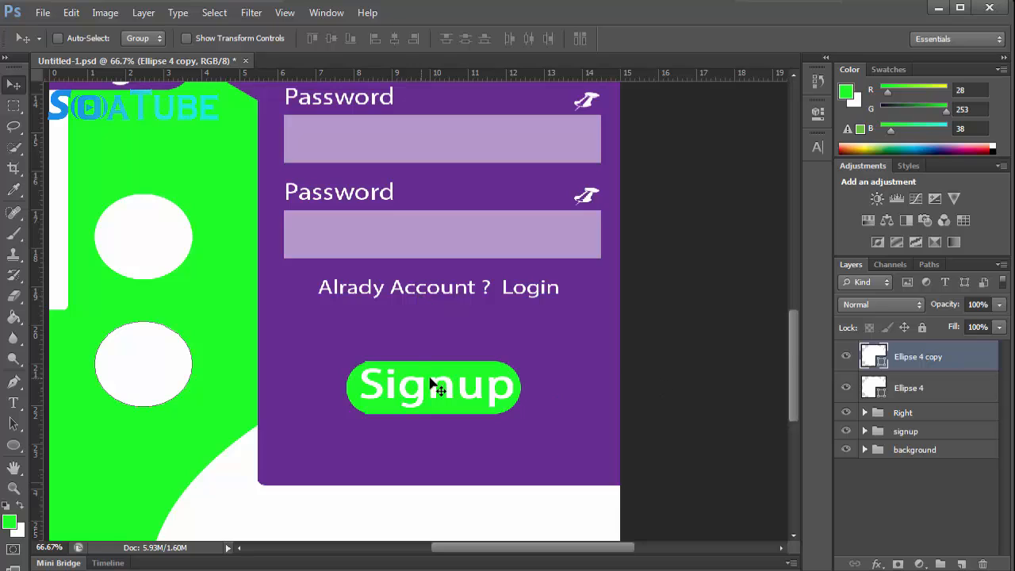
- Fill the upper ellipse, Ellipse 4, with dark blue from the colour swatches
click(885, 393)
click(16, 448)
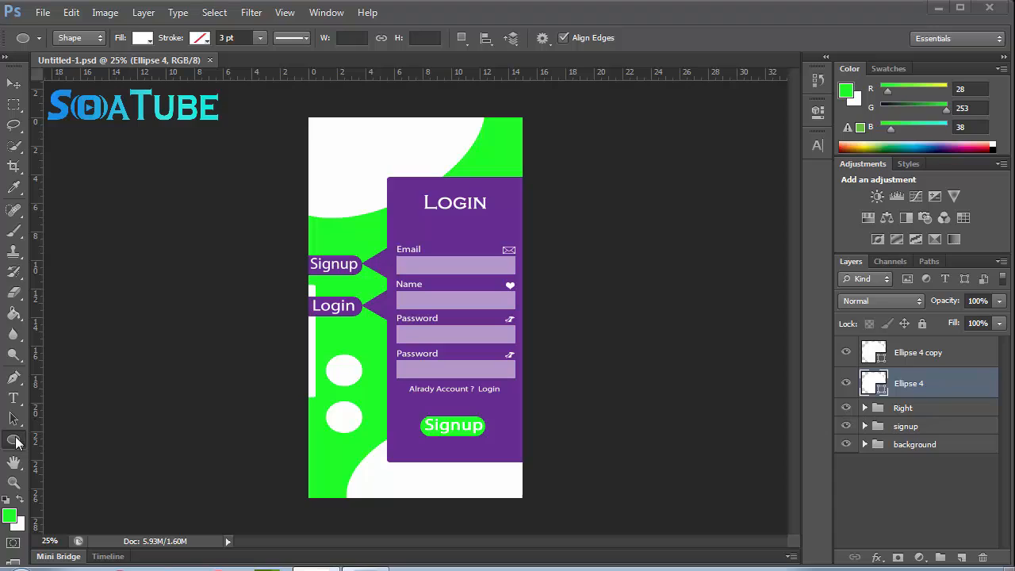
click(146, 40)
click(146, 39)
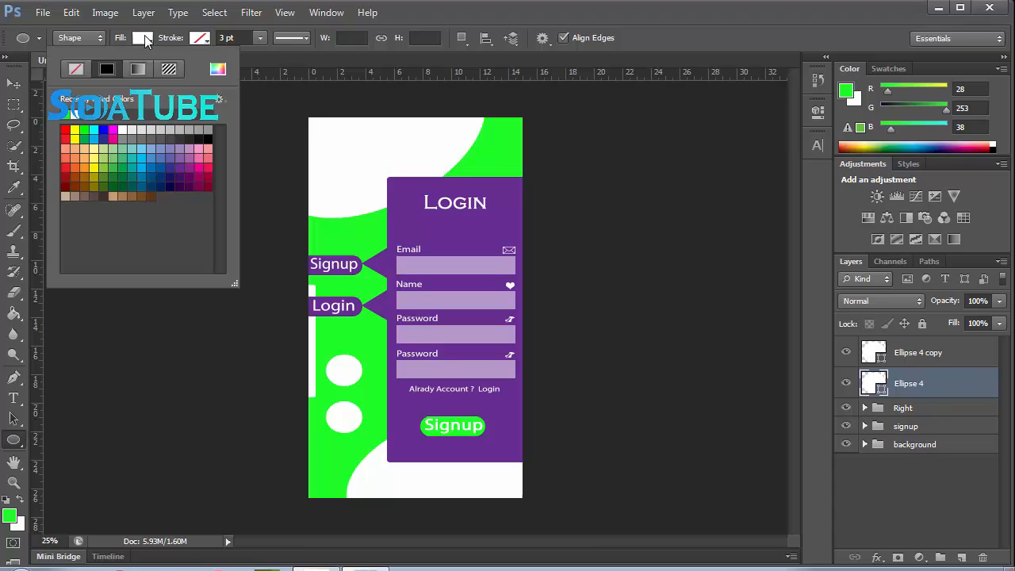
click(154, 179)
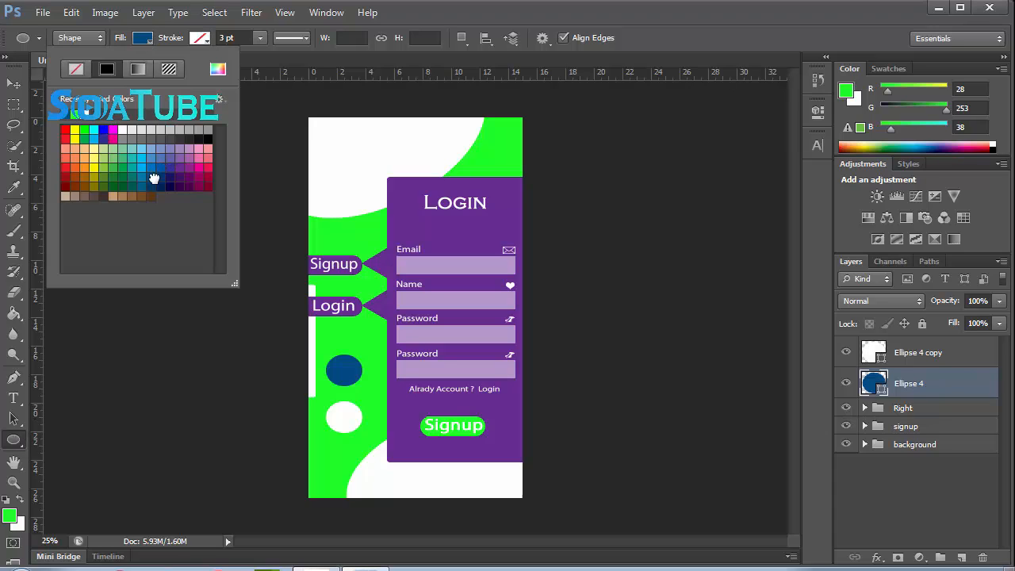
- Fill the lower ellipse, Ellipse 4 copy, with pure red from the colour swatches
click(918, 354)
double_click(918, 352)
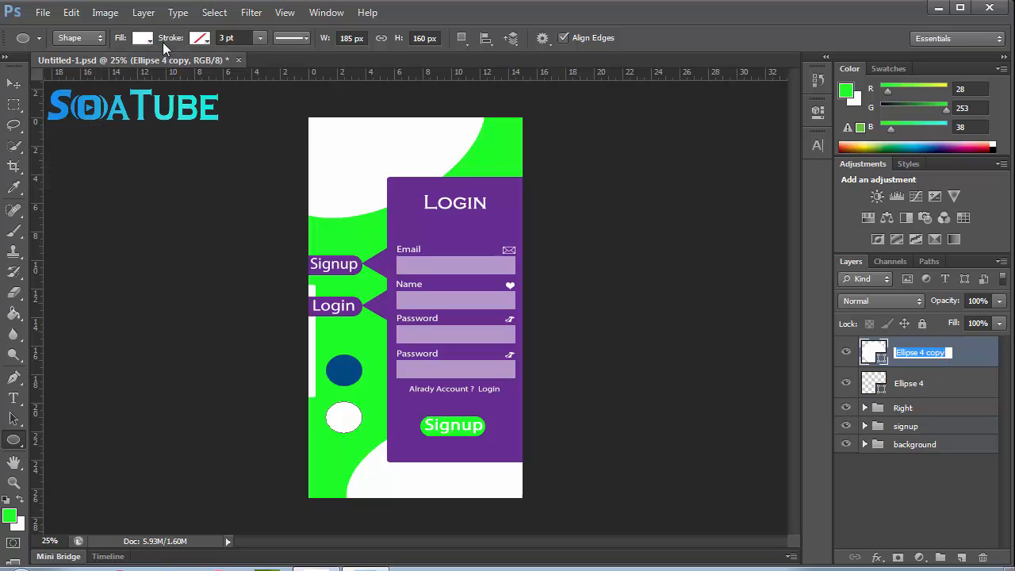
click(150, 37)
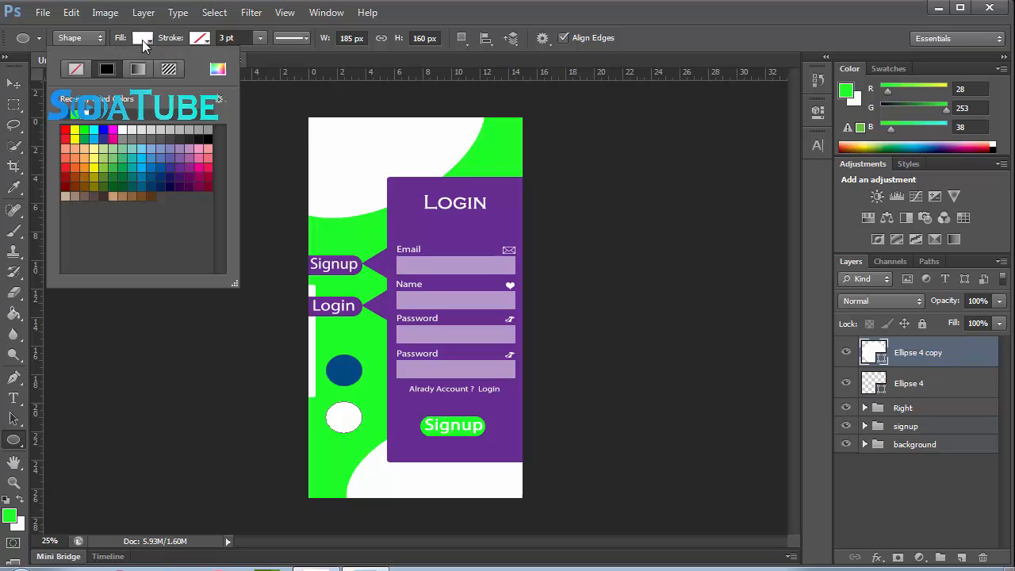
click(65, 131)
click(859, 502)
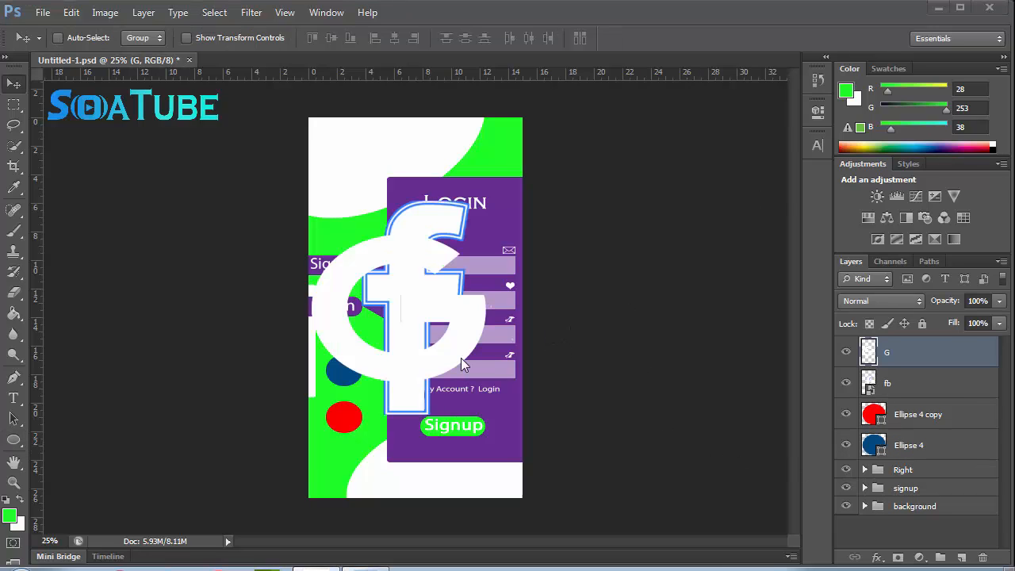
- Scale the G logo to 17.20% width and 16.17% height and place it over the dark blue circle
click(404, 328)
key(ctrl+t)
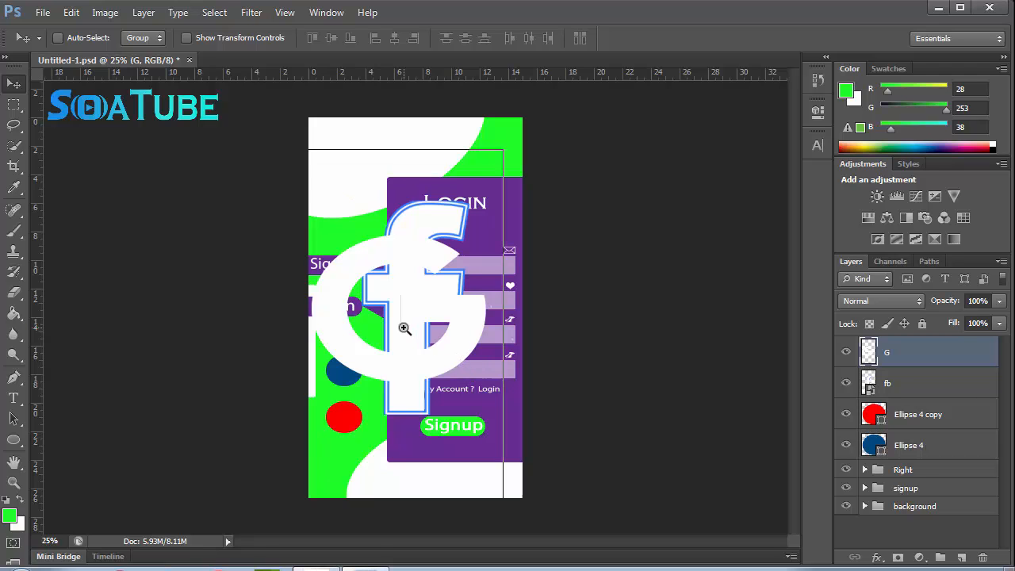
scroll(404, 327, up, 3)
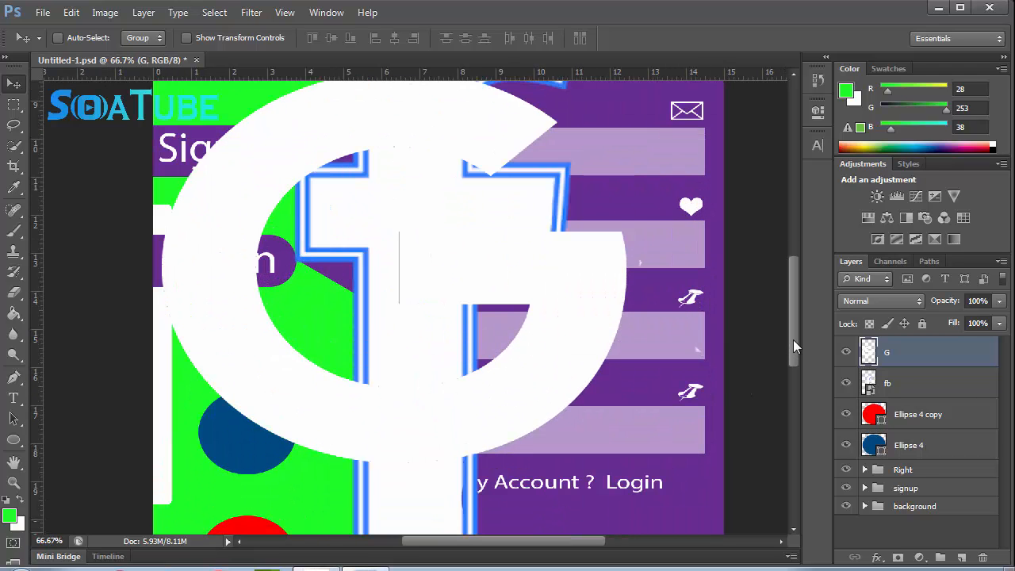
drag(793, 356, 793, 355)
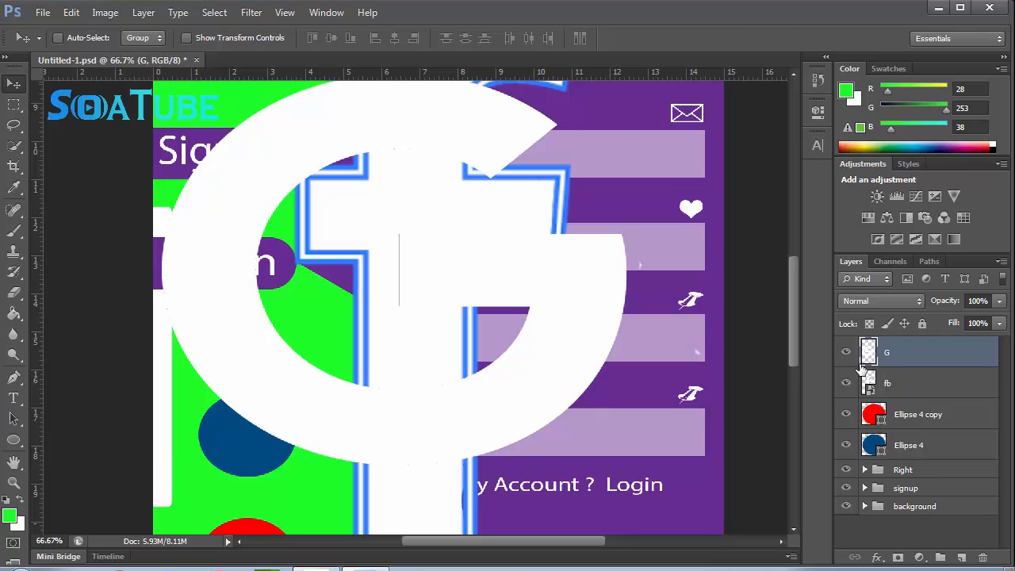
key(ctrl+t)
drag(706, 464, 344, 199)
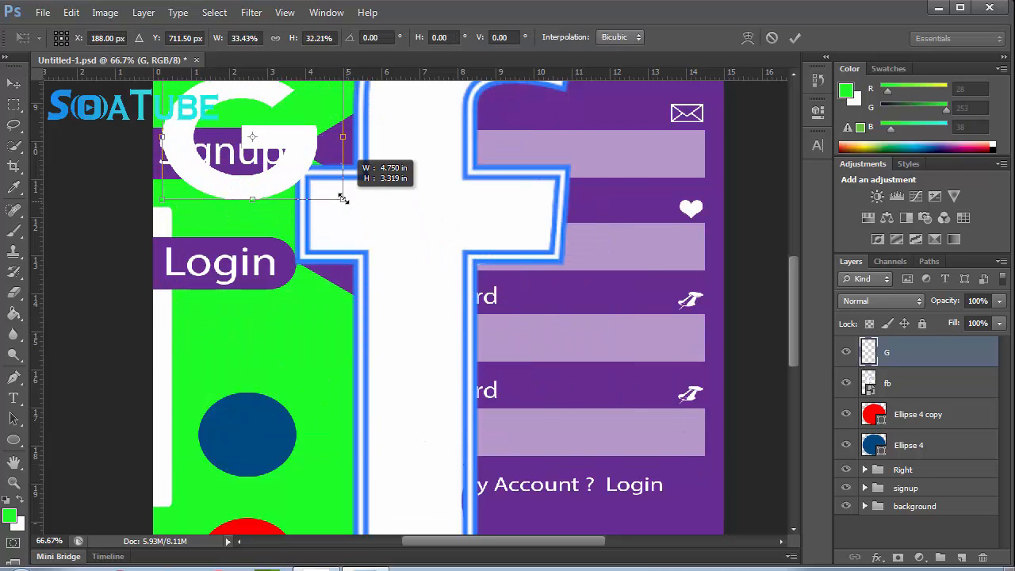
drag(256, 181, 275, 450)
drag(361, 468, 263, 452)
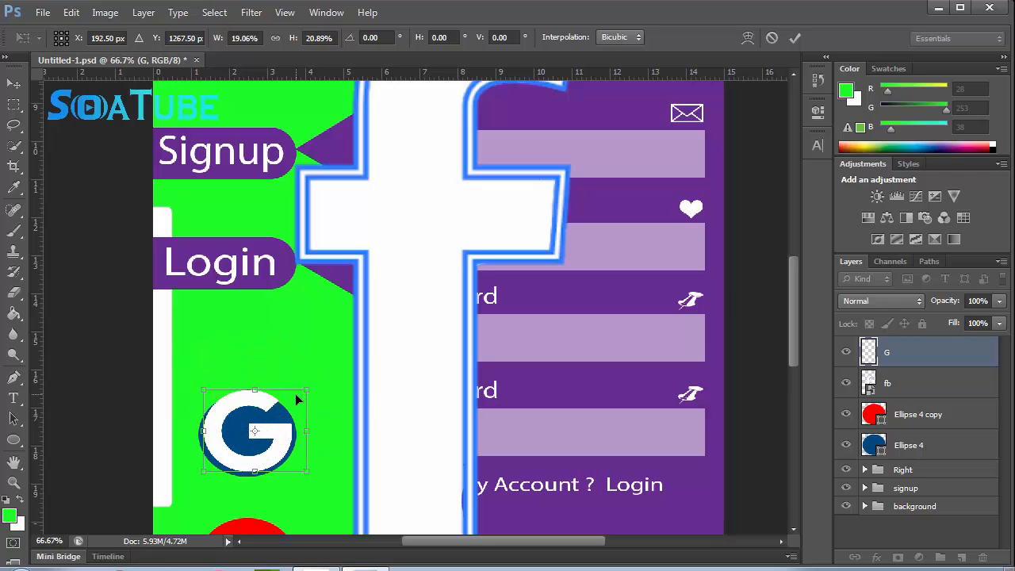
drag(313, 392, 307, 407)
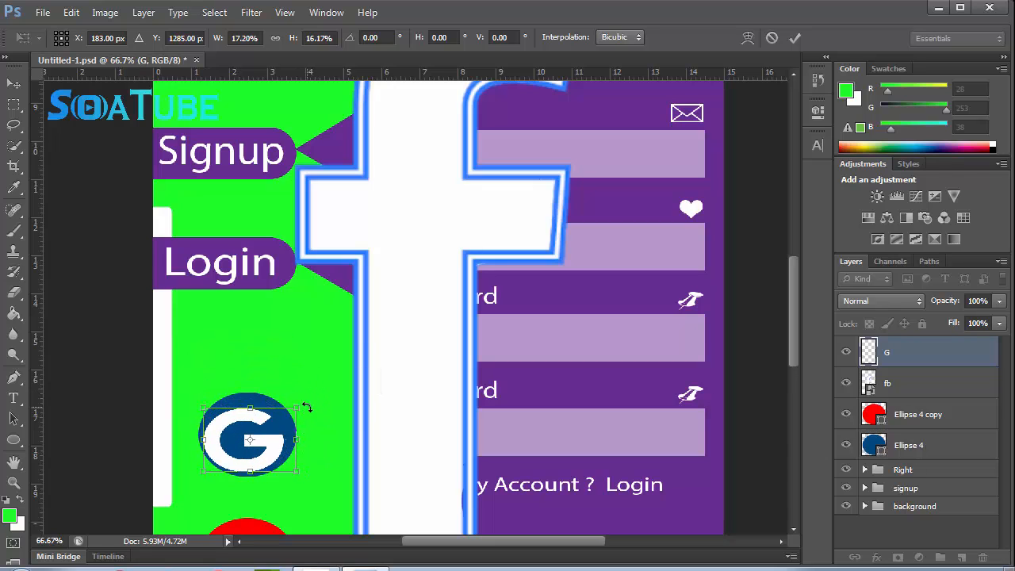
- Nudge the G logo 10 px up and 5 px right, apply the transformation, and move it straight down onto the red circle
key(Up)
key(Up)
key(Up)
key(Up)
key(Up)
key(Up)
key(Up)
key(Up)
key(Up)
key(Up)
key(Right)
key(Right)
key(Right)
key(Right)
key(Right)
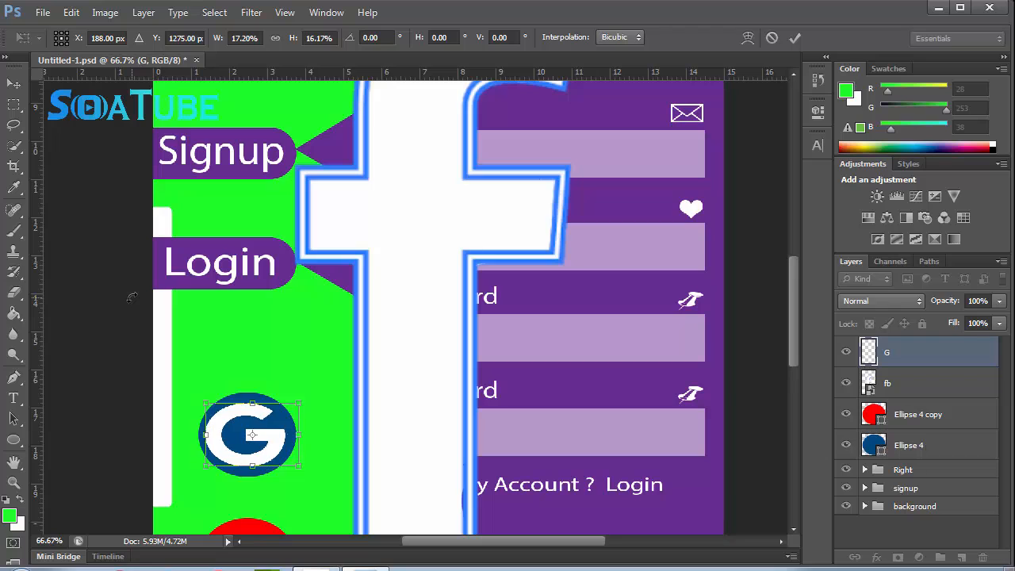
click(795, 37)
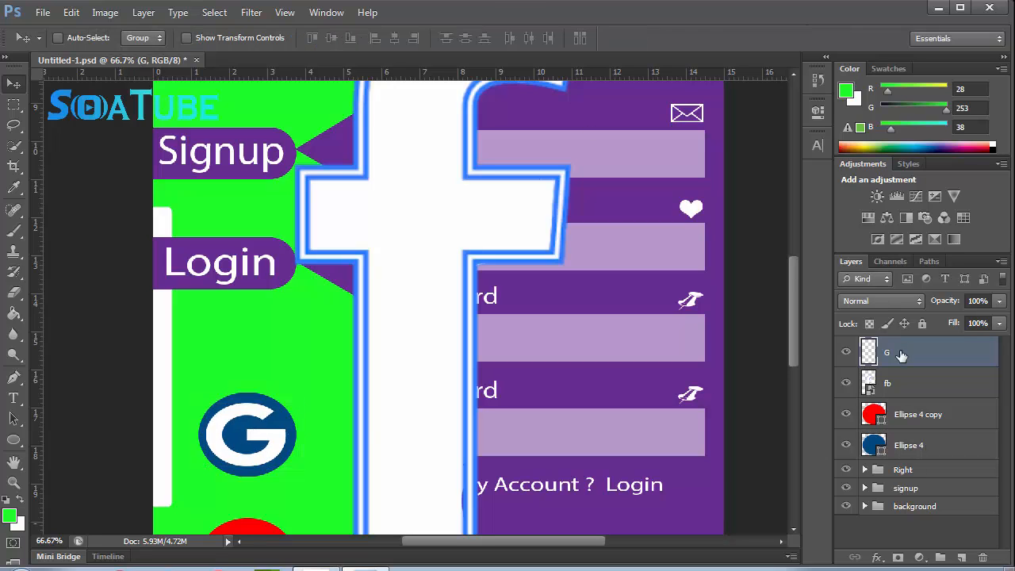
scroll(794, 320, down, 3)
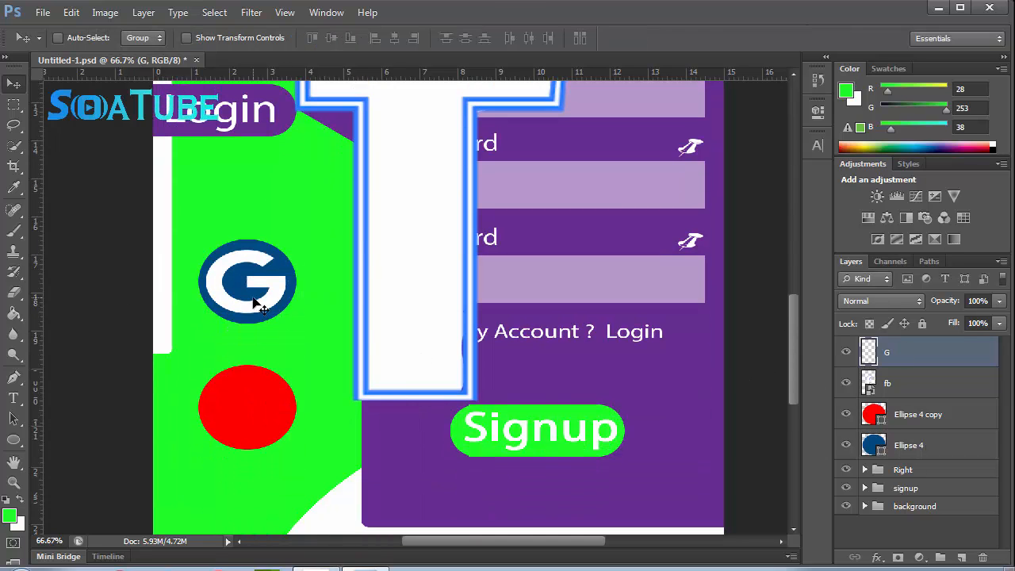
drag(253, 299, 253, 424)
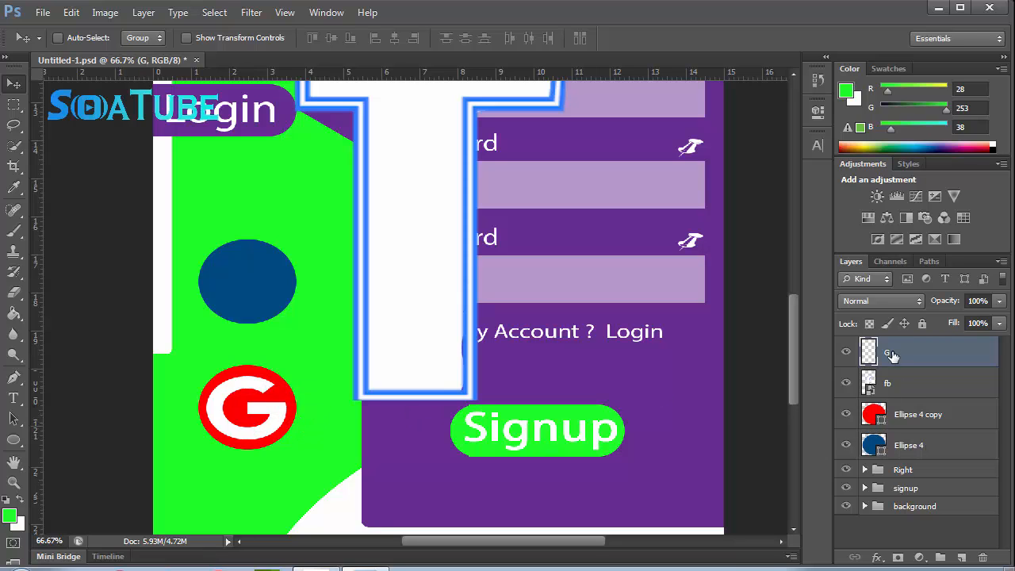
- Scale the fb logo to 9.22% width and 5.07% height and place it over the dark blue circle
click(901, 386)
key(ctrl+t)
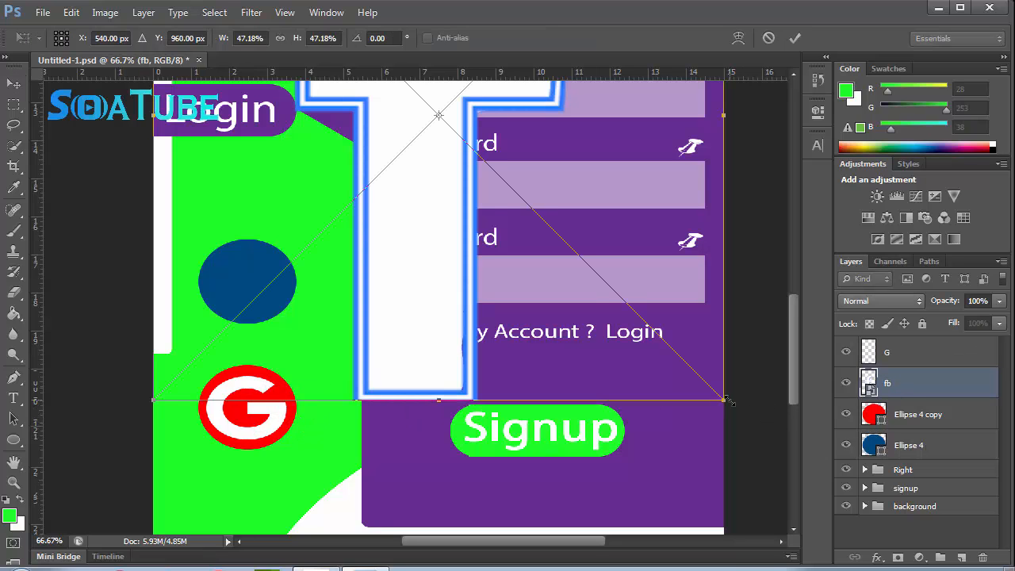
drag(729, 402, 274, 302)
drag(335, 285, 301, 285)
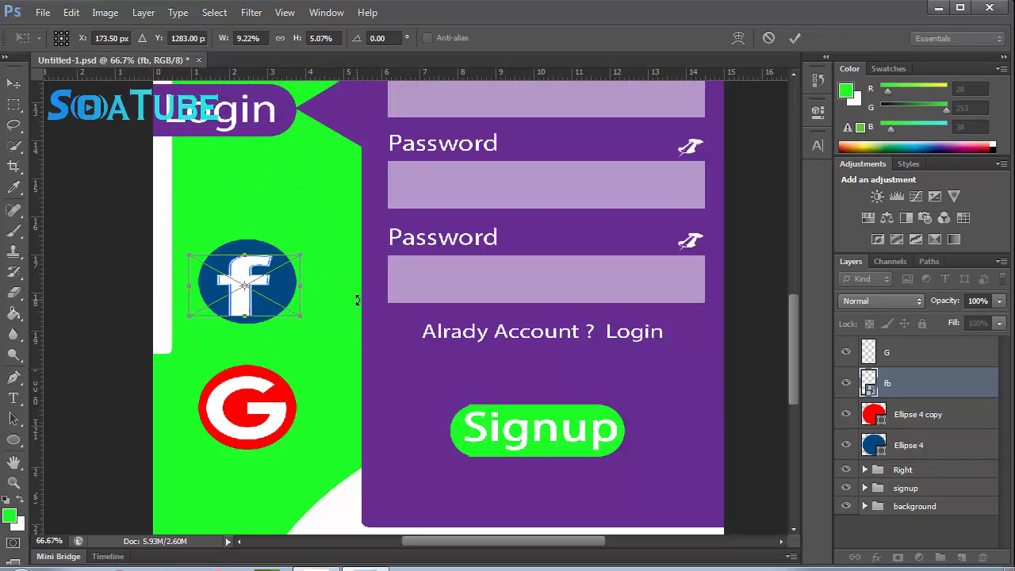
- Nudge the fb logo 6 px right and 3 px up to centre it in the blue circle, and apply the transformation
key(Right)
key(Right)
key(Right)
key(Right)
key(Up)
key(Up)
key(Up)
key(Right)
key(Right)
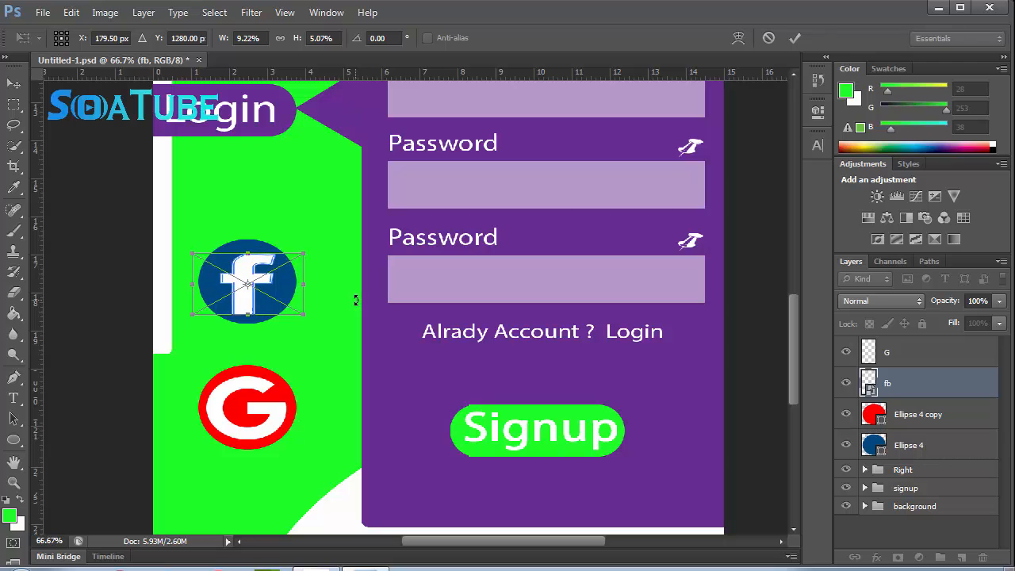
click(795, 37)
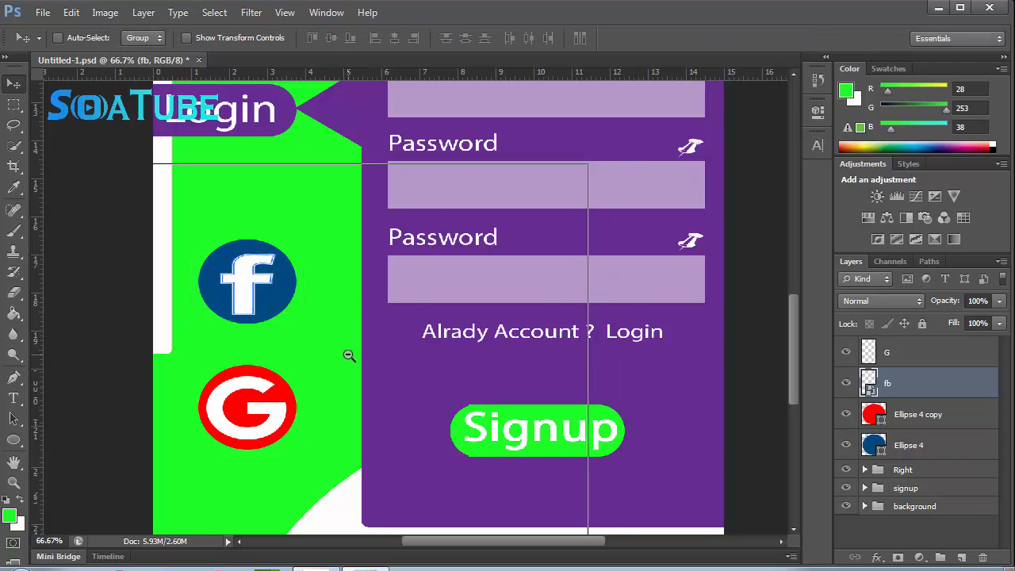
- Move the G, fb, Ellipse 4 copy and Ellipse 4 layers into the Right group
scroll(349, 354, down, 3)
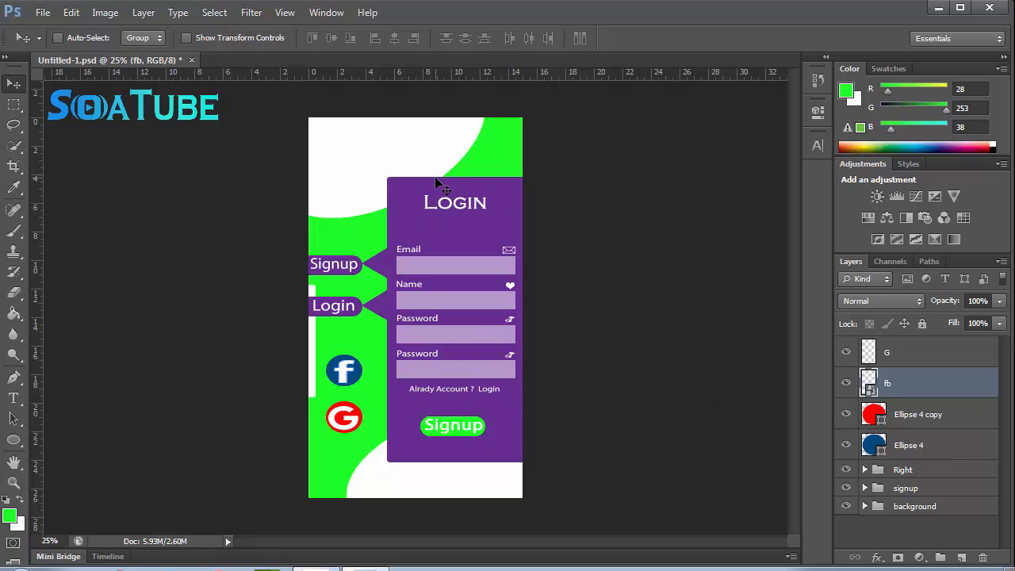
click(917, 456)
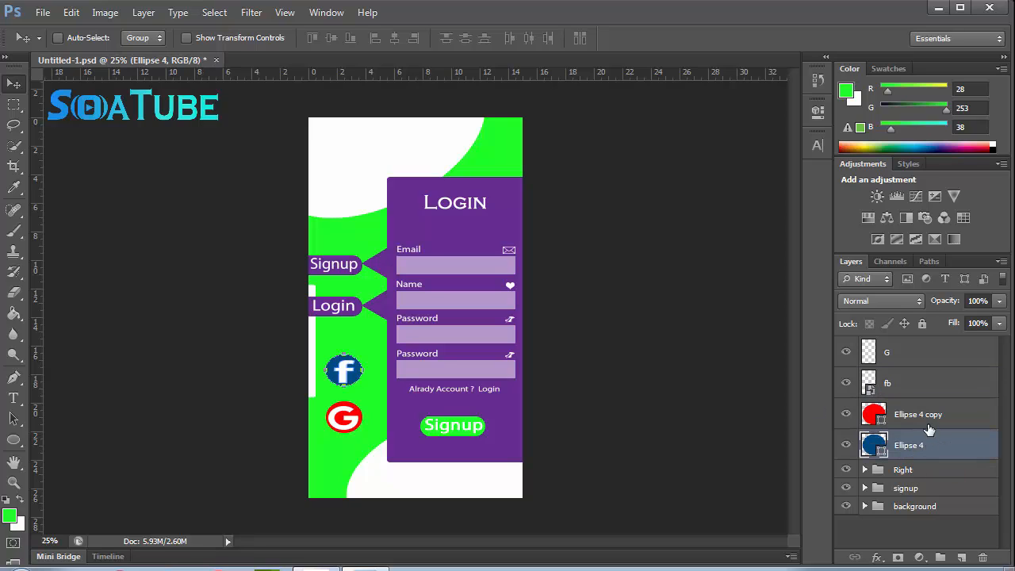
shift+click(928, 353)
drag(928, 353, 920, 458)
- Move the signup group into the Right group and rename the Right group as signup
click(910, 365)
click(848, 366)
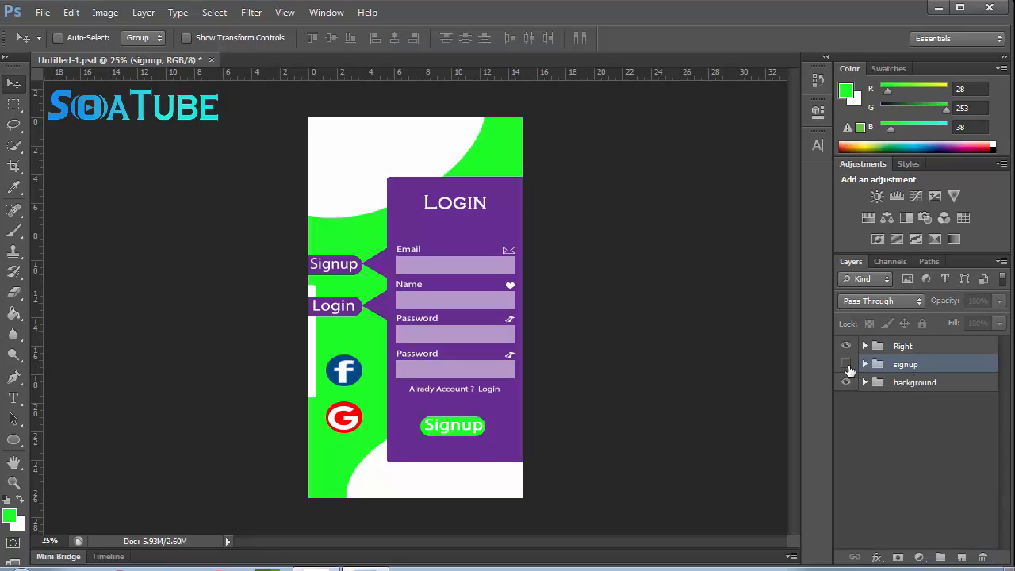
click(847, 365)
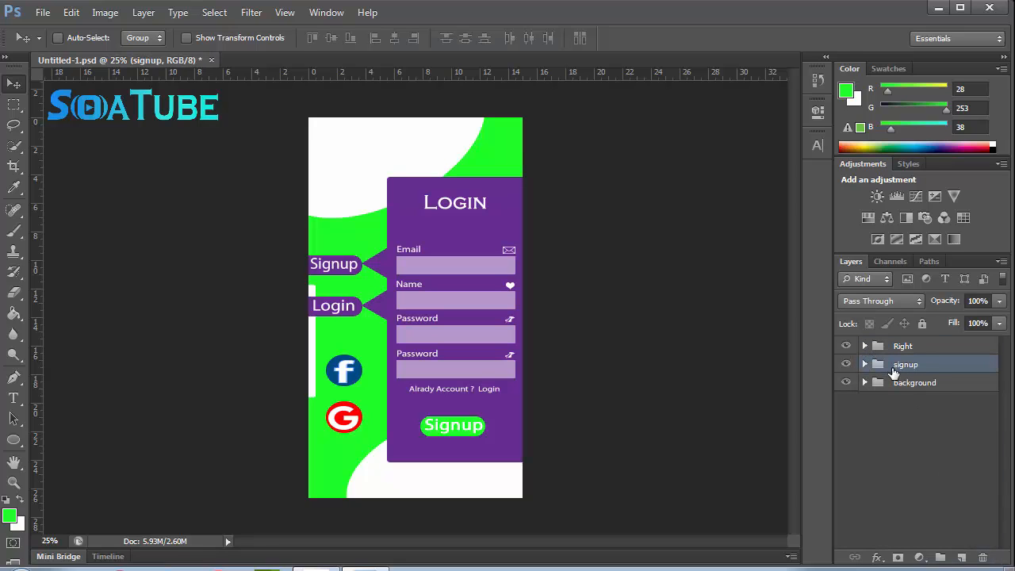
mouse_move(899, 370)
mouse_down()
mouse_move(884, 370)
mouse_move(888, 349)
mouse_move(896, 356)
mouse_up()
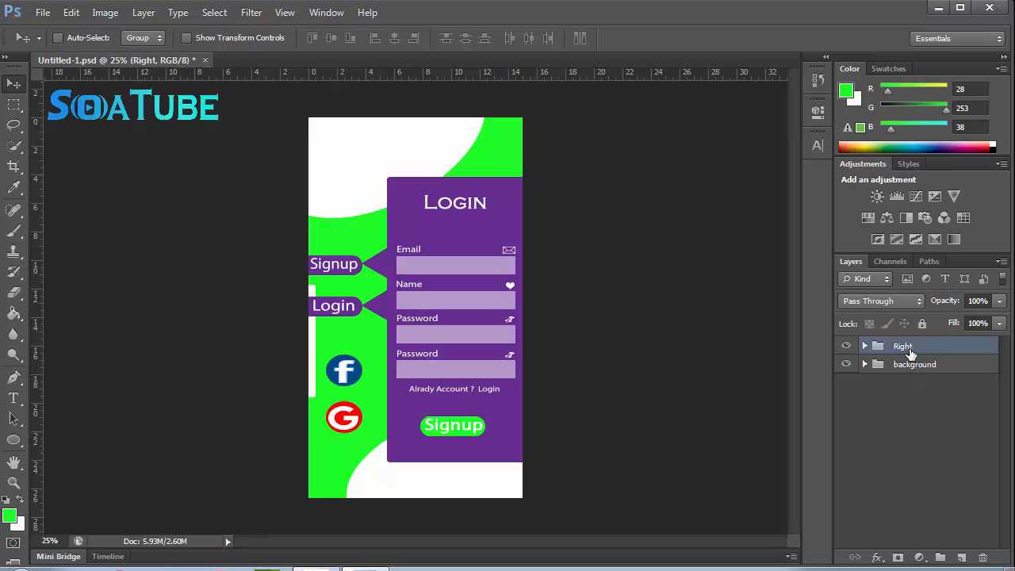
double_click(908, 349)
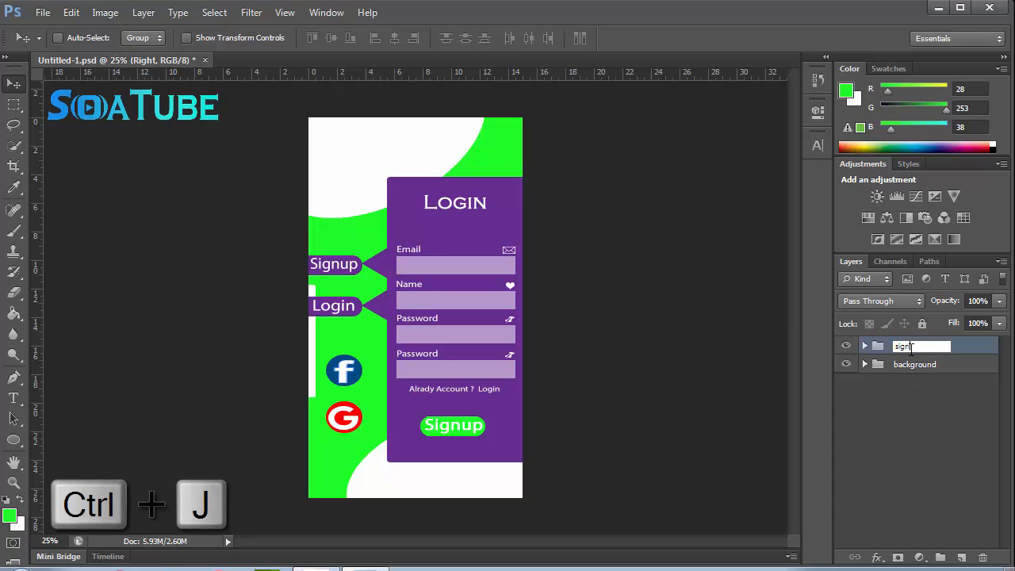
key(Return)
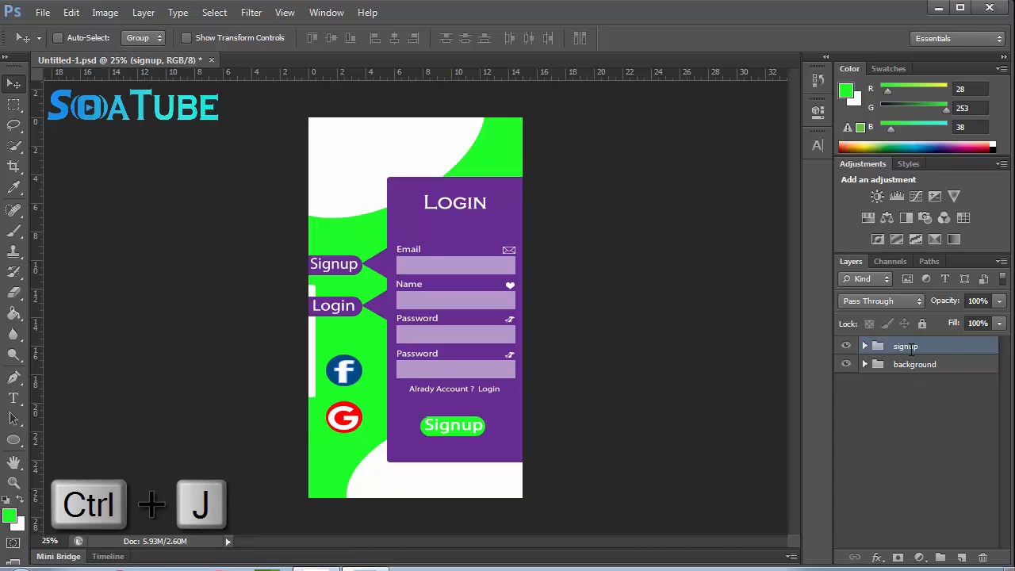
- Duplicate the signup group and rename the copy as login
key(ctrl+j)
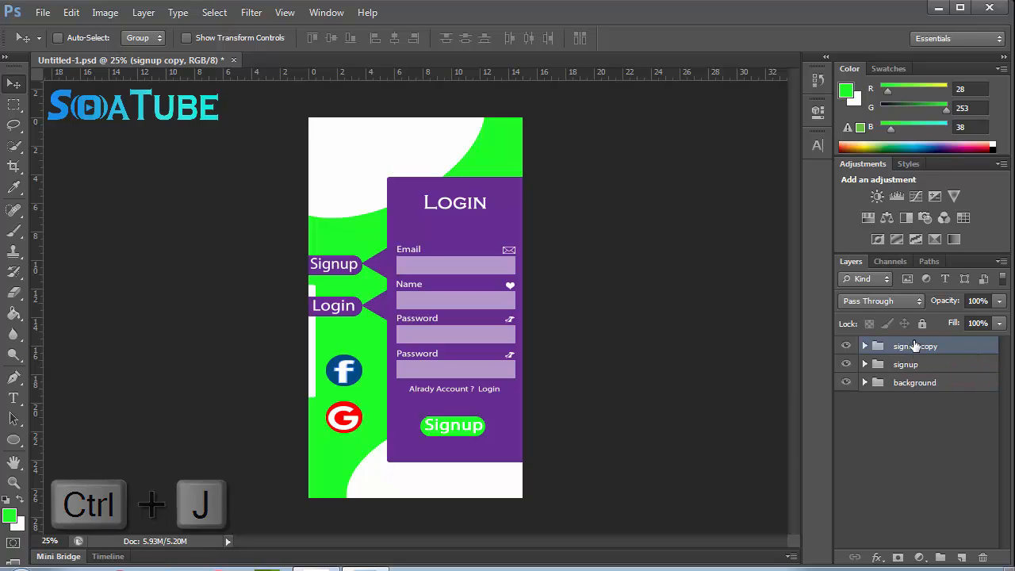
double_click(915, 348)
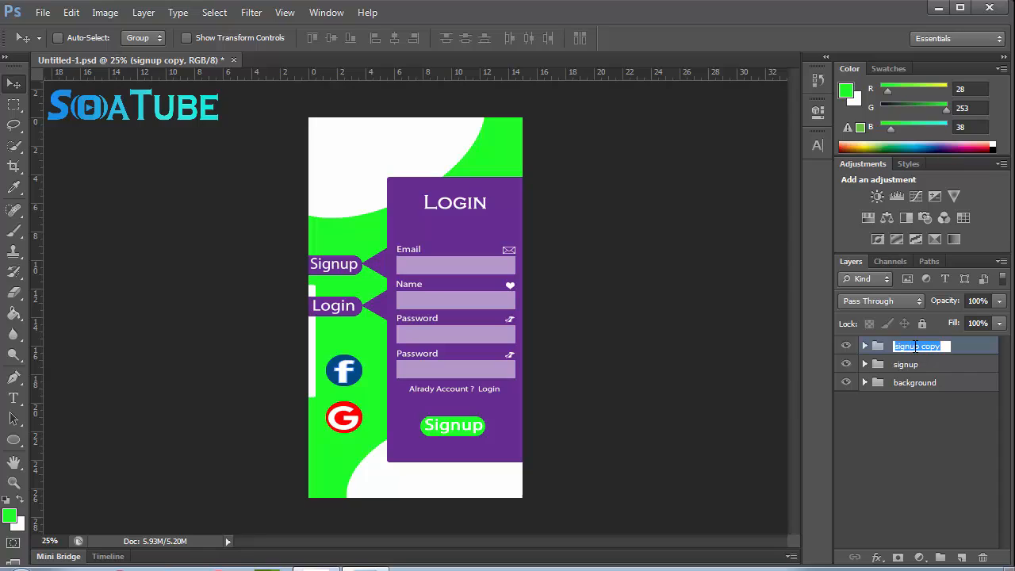
text(login)
key(Return)
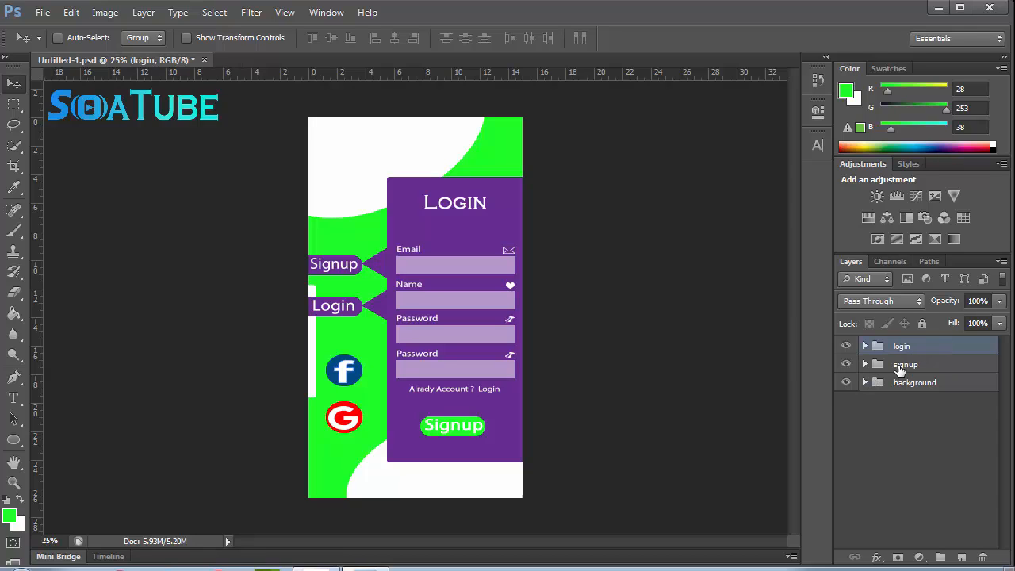
- Hide the login group and expand the signup group to show its layers
click(900, 367)
click(845, 346)
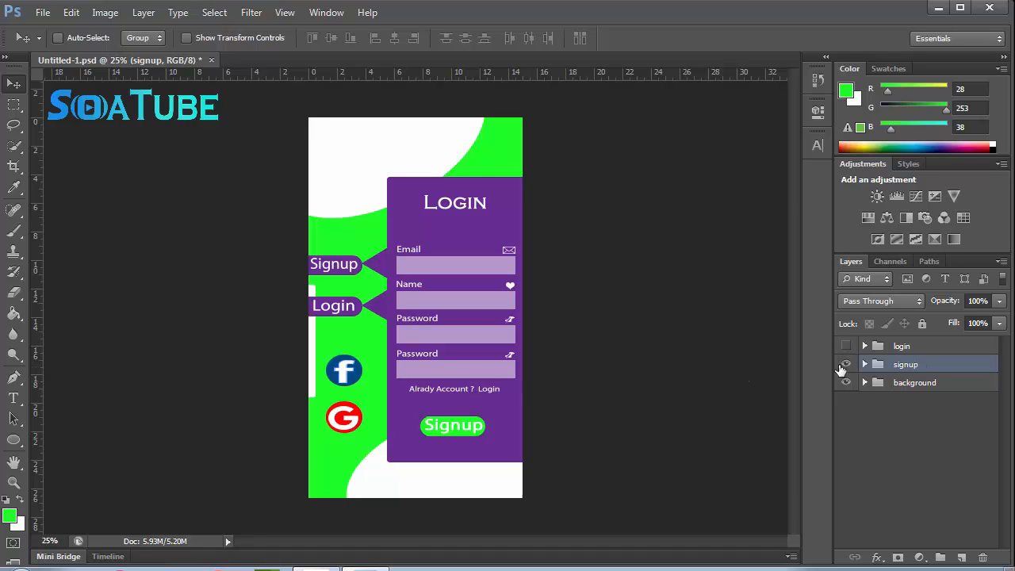
click(864, 364)
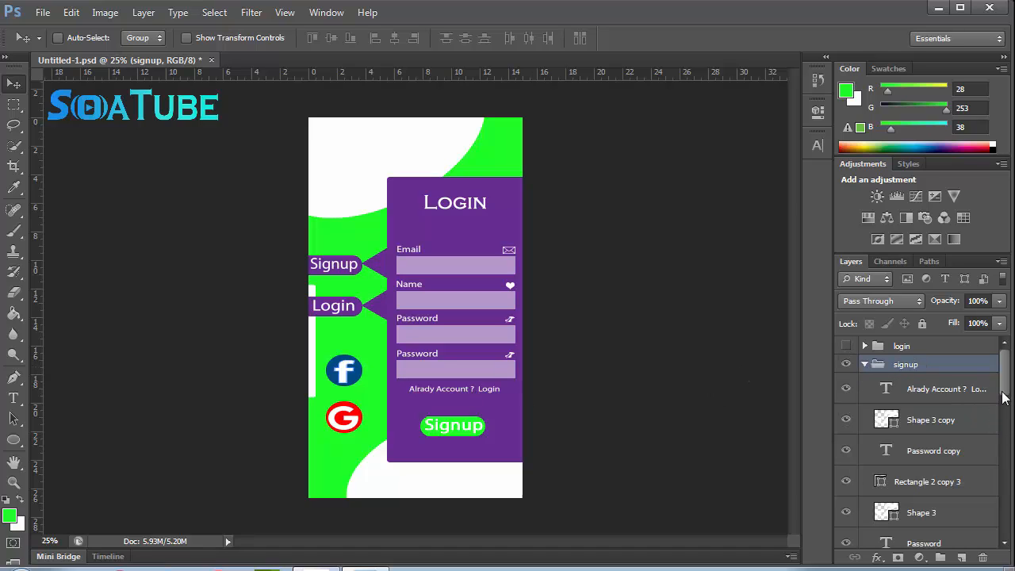
- Expand the login group's layers and show that group in place of the signup group
drag(1004, 396, 1009, 442)
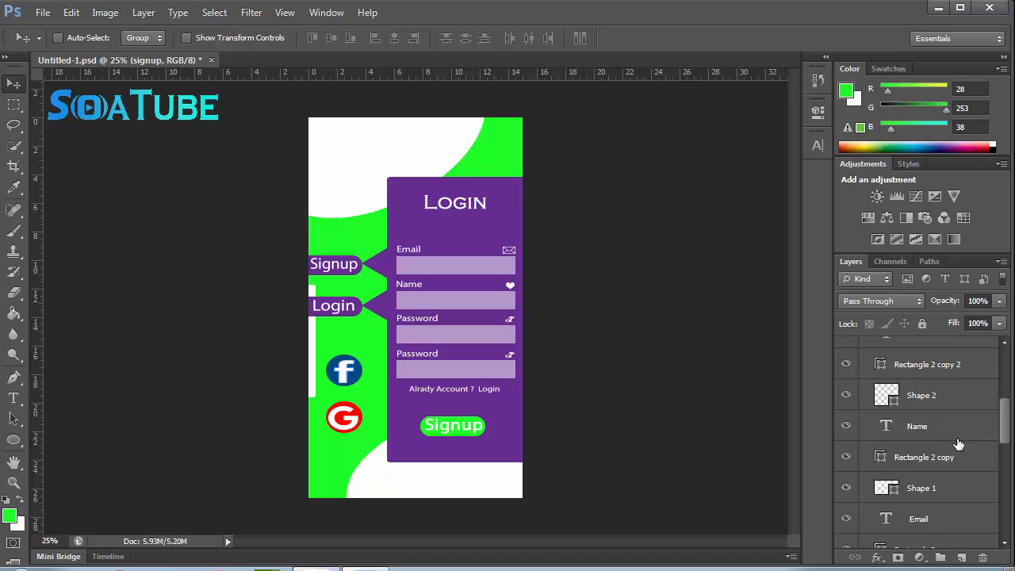
drag(1001, 429, 1001, 379)
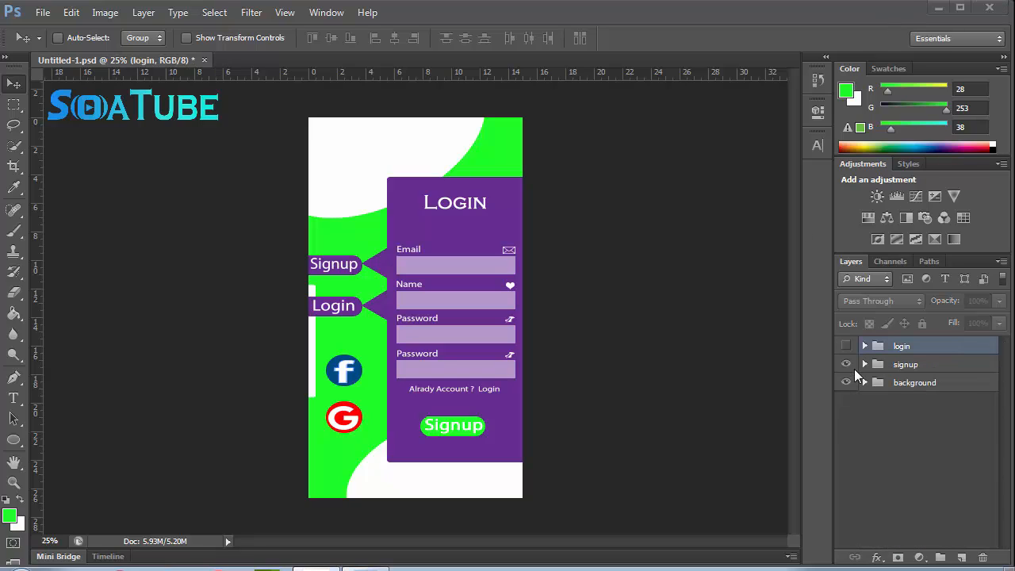
click(864, 346)
drag(1004, 379, 1003, 395)
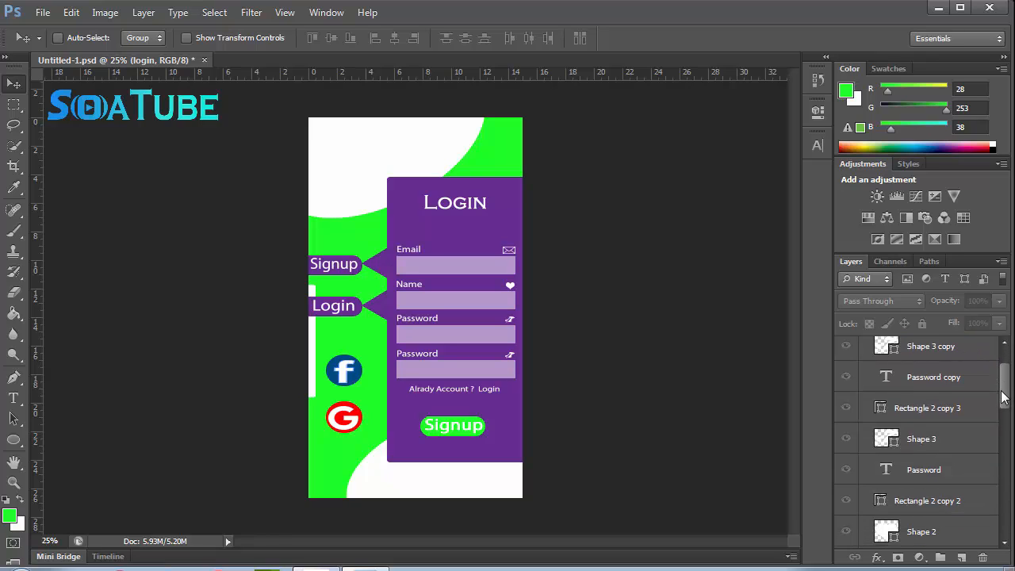
click(500, 341)
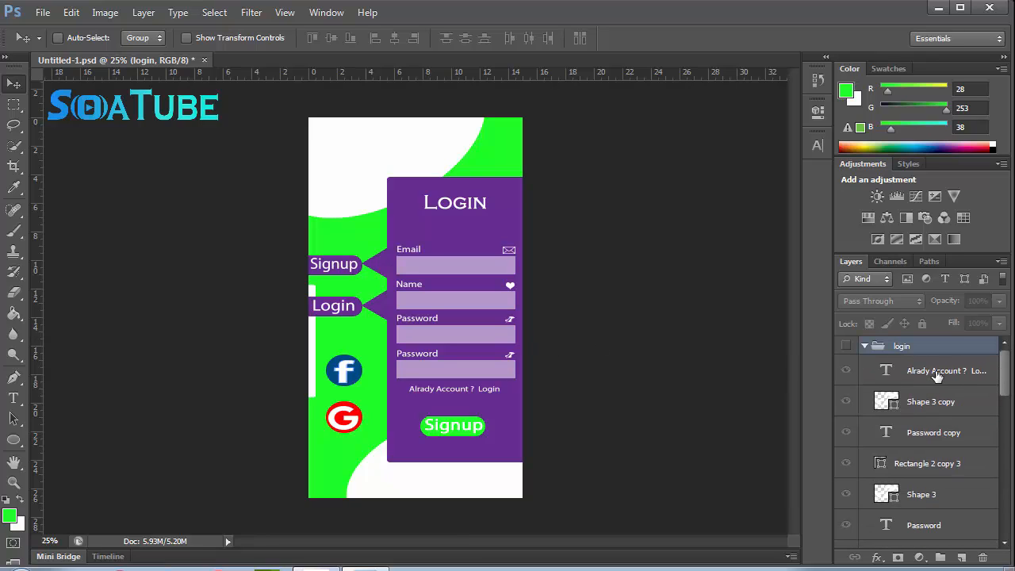
drag(1004, 383, 1006, 447)
- Toggle the tab label, Email field and envelope icon layers in the login group to identify what each one shows
click(857, 488)
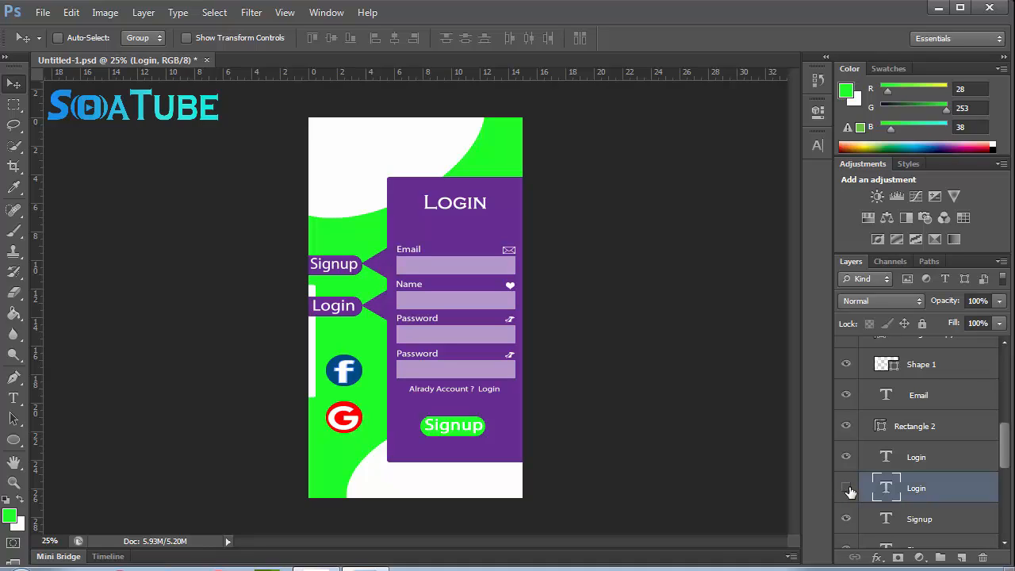
click(847, 488)
click(847, 489)
click(855, 519)
click(847, 520)
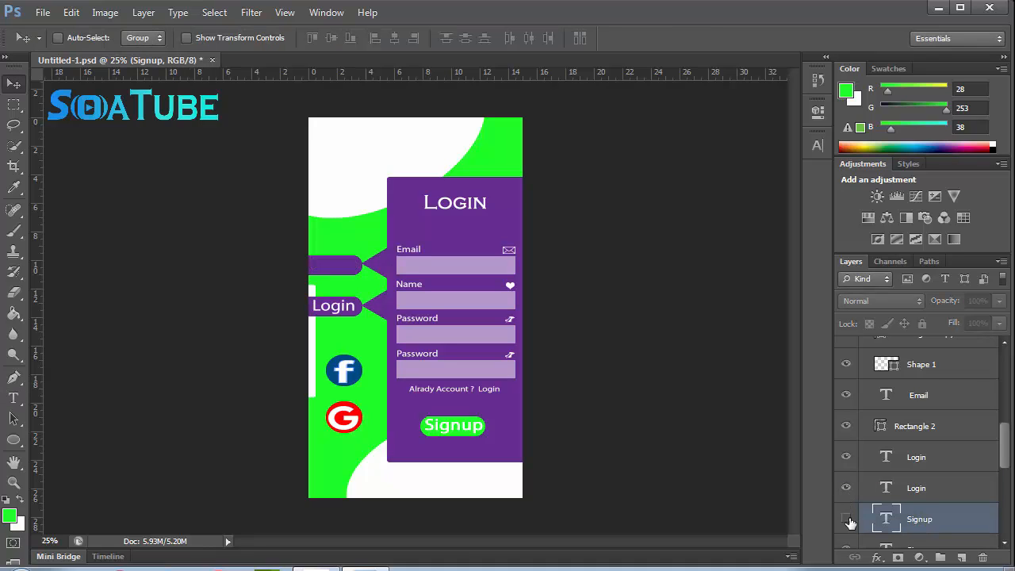
click(847, 521)
scroll(930, 482, up, 2)
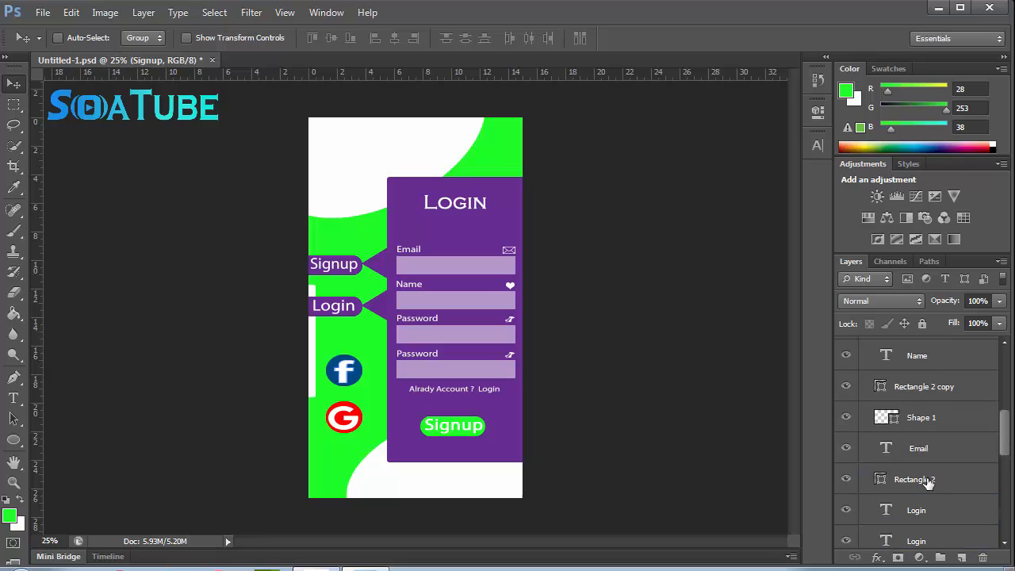
click(929, 481)
click(846, 480)
click(846, 480)
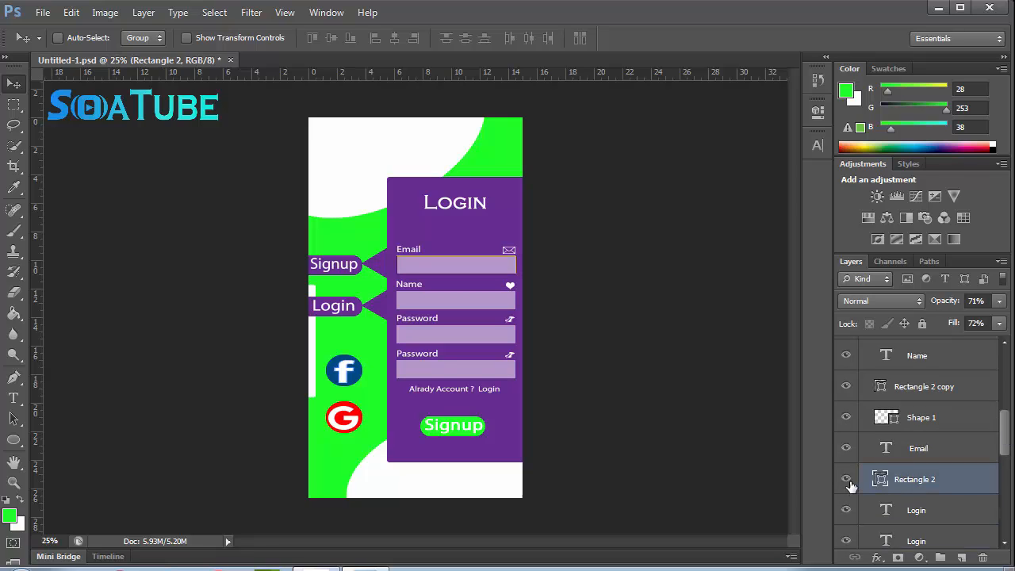
click(872, 448)
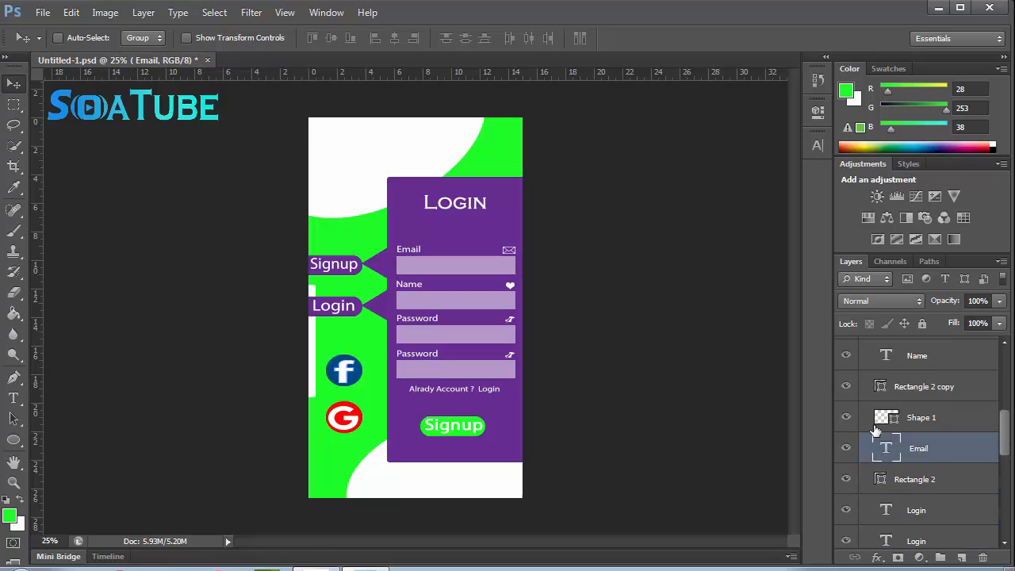
click(845, 417)
click(845, 417)
- Delete the Name field's layers from the login group: Rectangle 2 copy, Name and Shape 2
scroll(975, 444, up, 3)
click(939, 466)
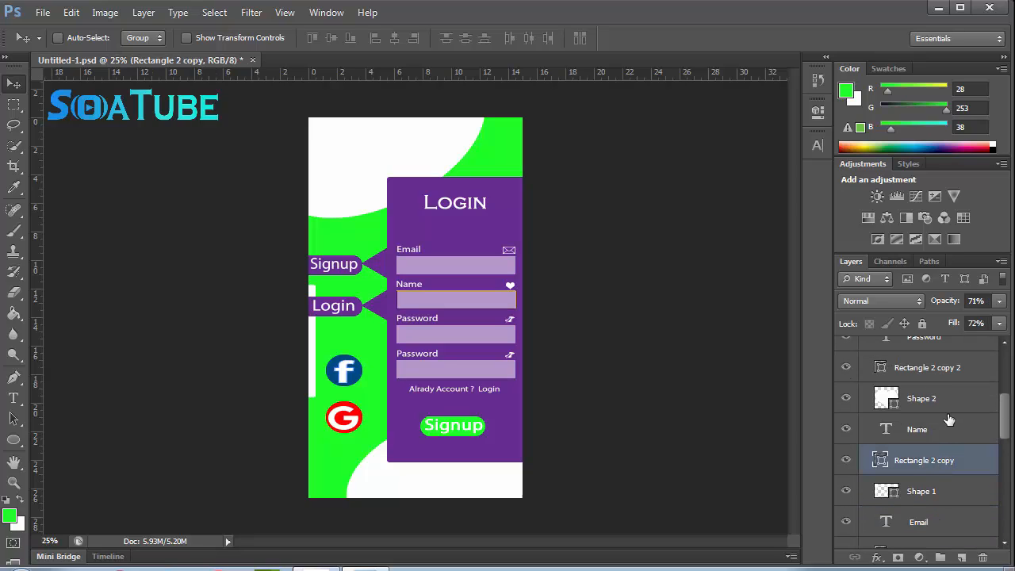
shift+click(945, 408)
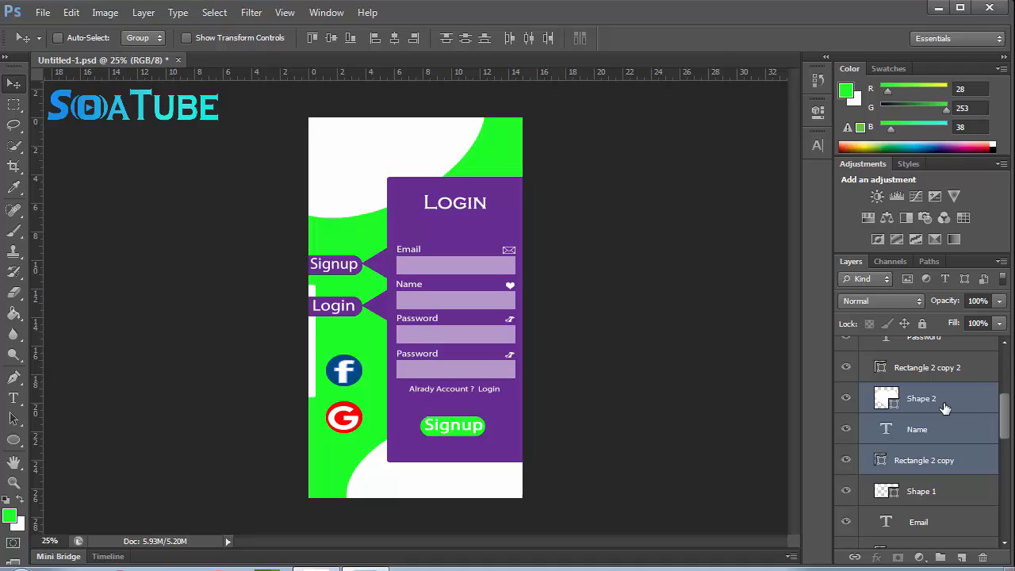
key(Delete)
- Delete the upper Password field's layers from the login group: Rectangle 2 copy 2, Password and Shape 3
scroll(1004, 427, up, 3)
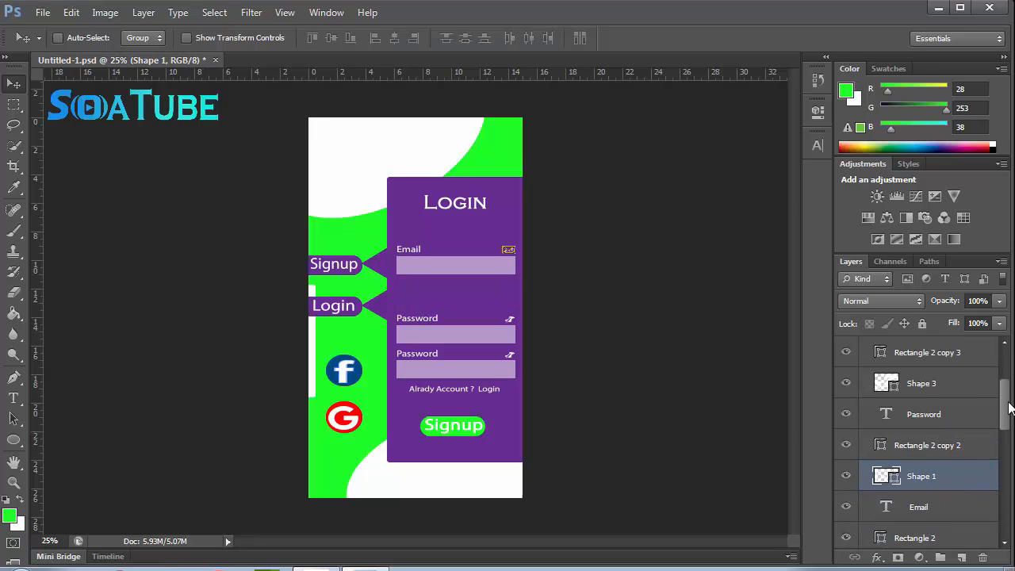
click(958, 452)
click(946, 396)
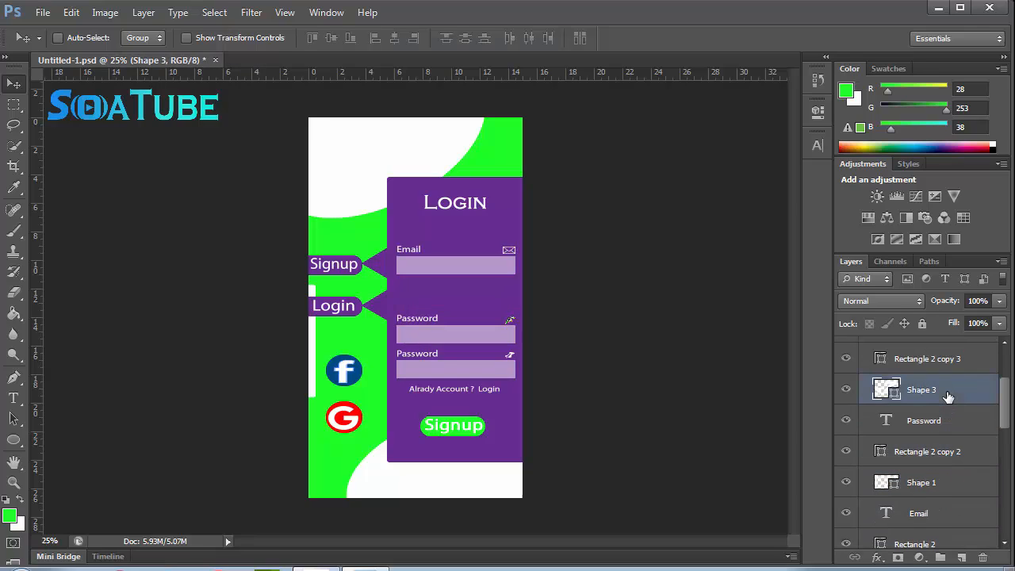
shift+click(948, 460)
key(Delete)
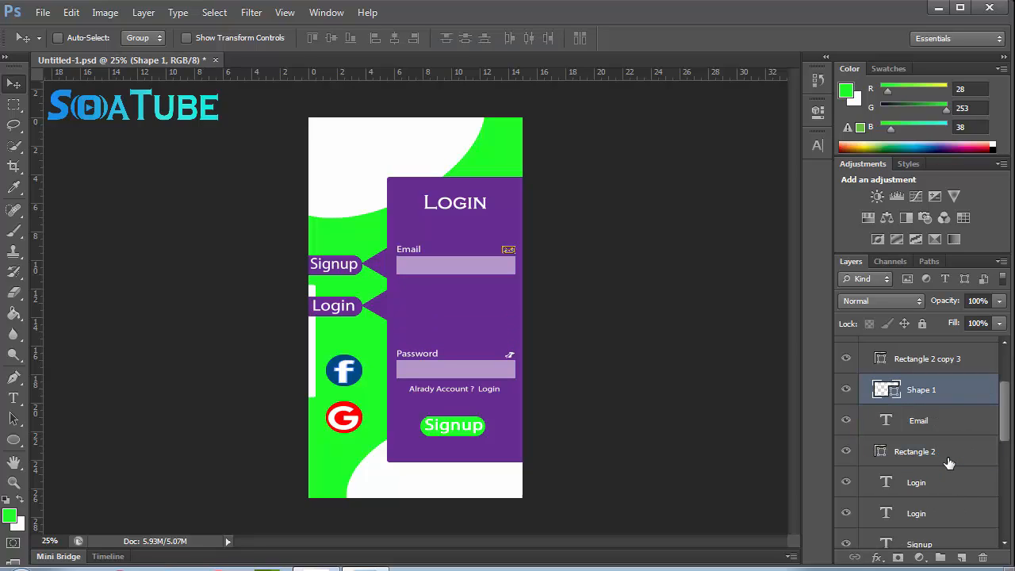
- Move the Email label, box and envelope icon together down slightly on the purple panel
scroll(981, 435, down, 2)
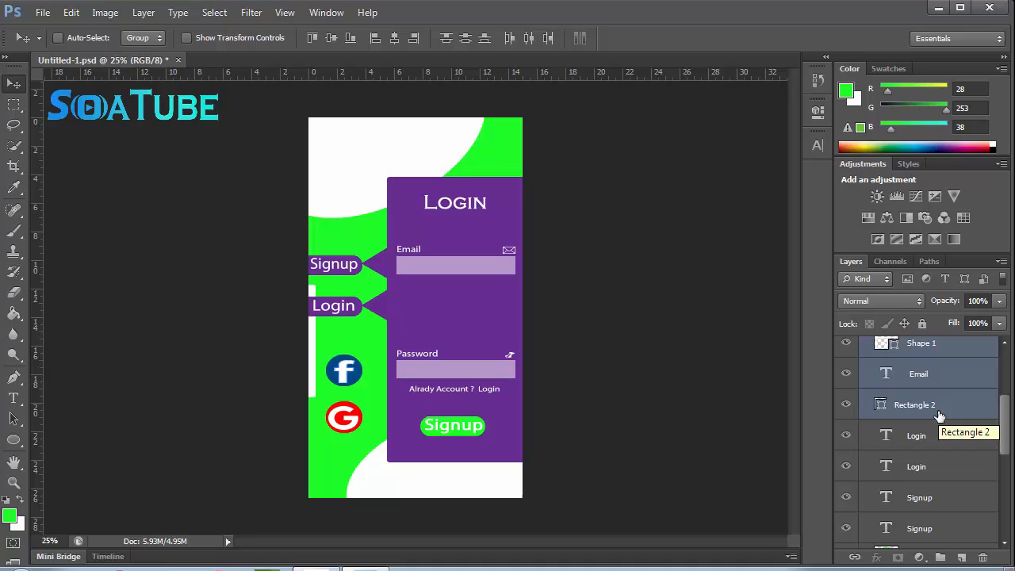
drag(403, 310, 408, 332)
key(shift+Up)
key(shift+Up)
key(shift+Up)
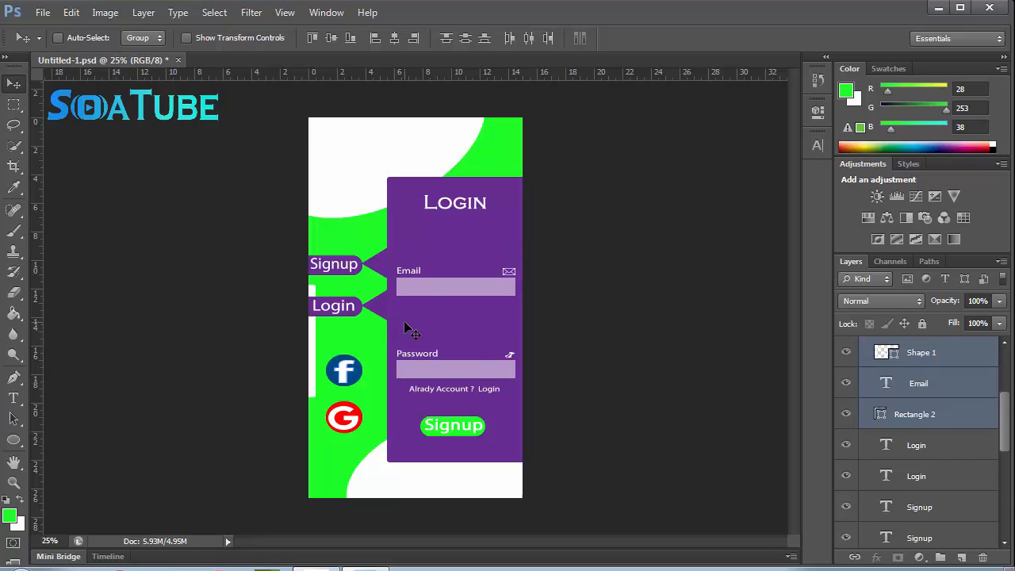
- Move the remaining Password label, box and icon together up to sit just below the Email field
scroll(1007, 435, up, 2)
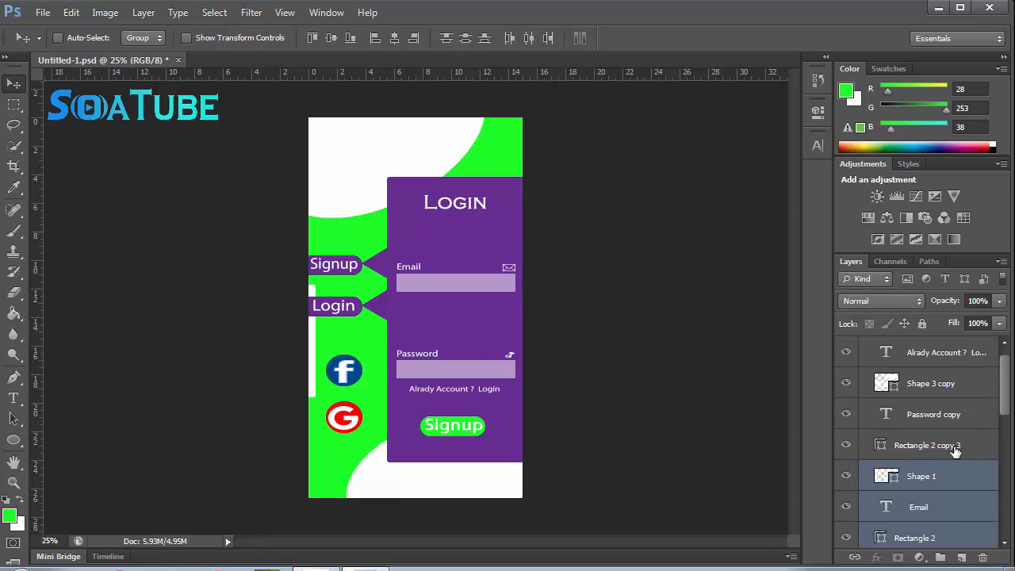
click(952, 448)
shift+click(942, 384)
key(shift+Up)
key(shift+Up)
key(shift+Up)
key(shift+Up)
key(shift+Up)
key(shift+Up)
key(shift+Up)
key(shift+Up)
key(shift+Up)
key(shift+Up)
key(shift+Up)
key(shift+Up)
key(shift+Up)
key(shift+Up)
key(shift+Up)
key(shift+Up)
key(shift+Up)
key(shift+Up)
key(shift+Up)
key(shift+Up)
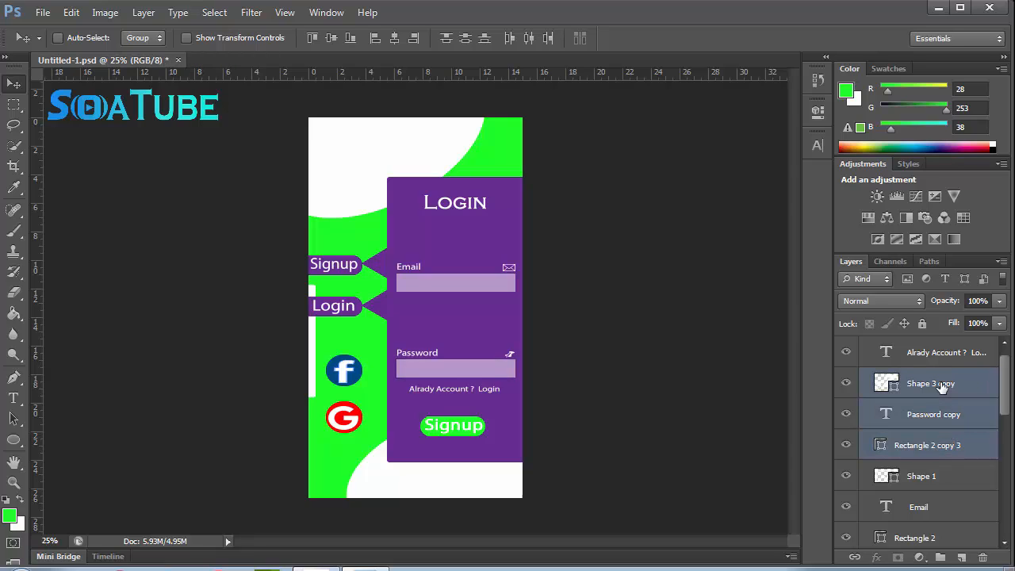
key(Down)
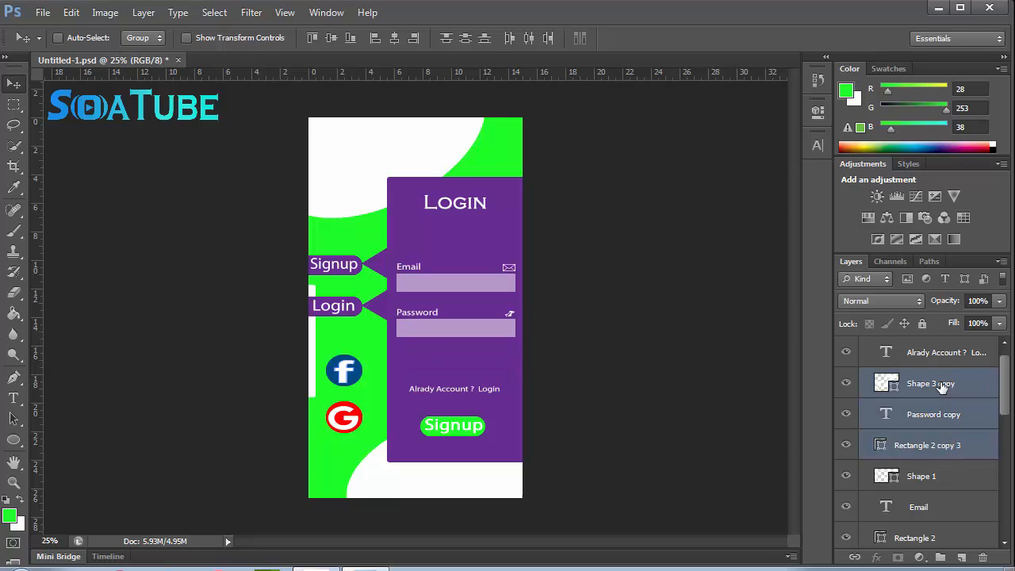
- Replace the "Alrady Account ? Login" text in the login group with "Forgot Password ? Rest Password"
scroll(1007, 427, down, 2)
scroll(992, 471, down, 5)
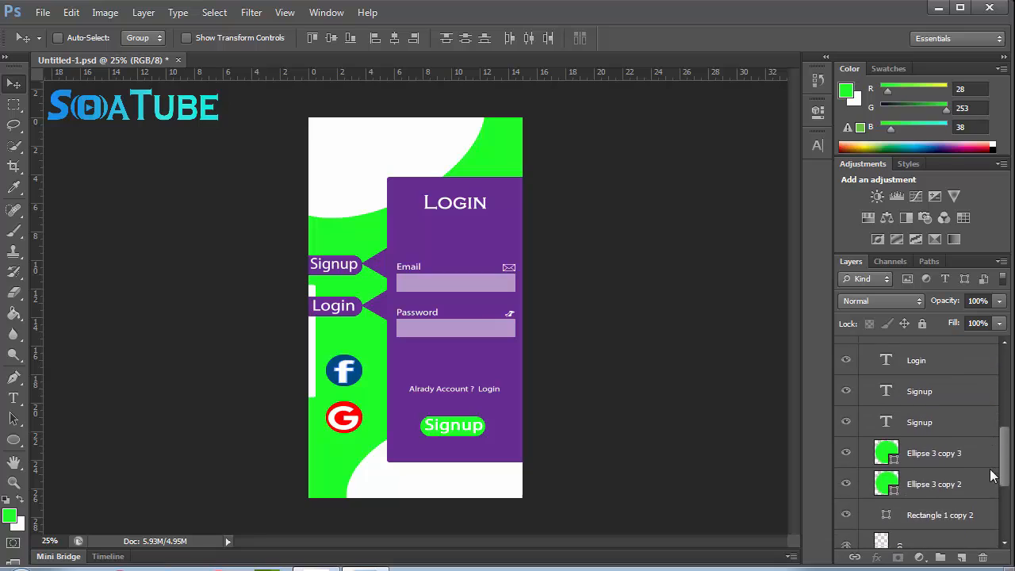
scroll(976, 513, up, 7)
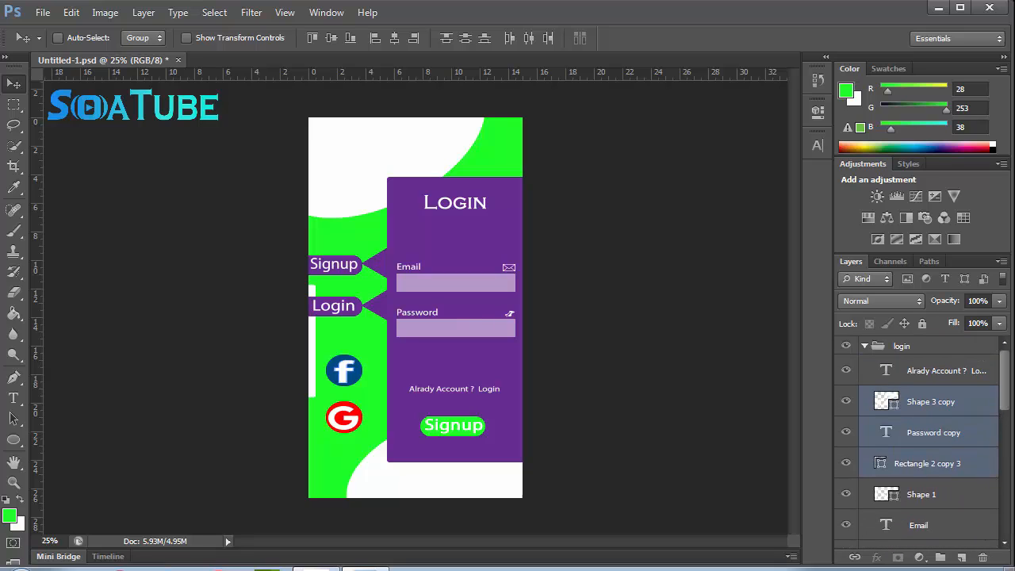
click(963, 372)
click(14, 398)
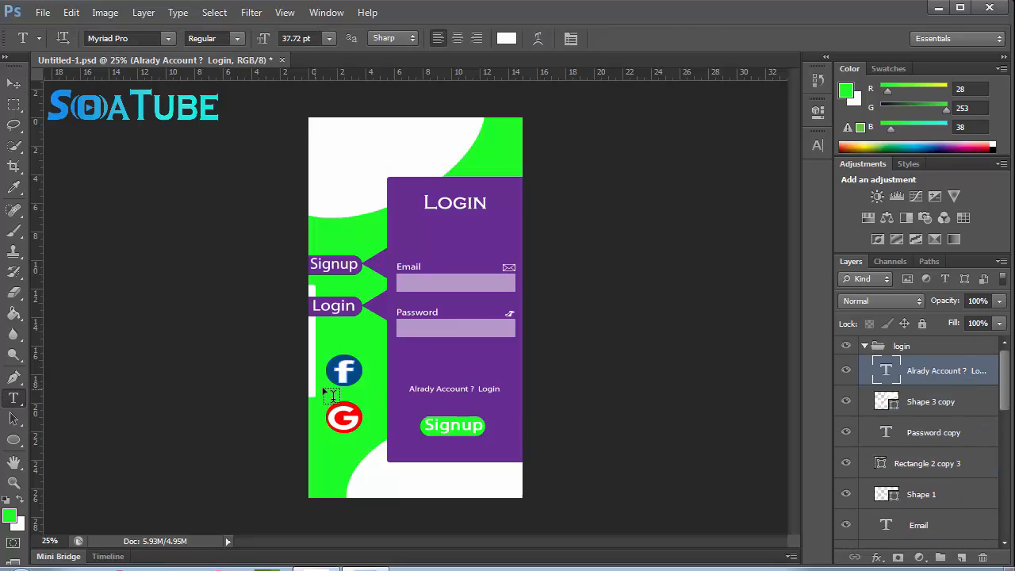
click(441, 388)
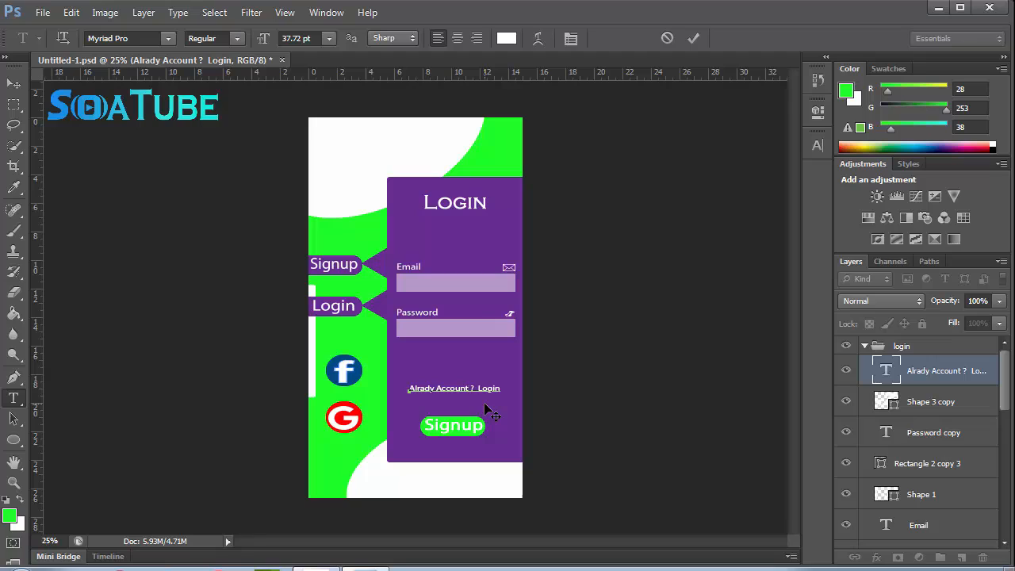
key(BackSpace)
key(BackSpace)
key(BackSpace)
key(BackSpace)
key(BackSpace)
key(BackSpace)
key(BackSpace)
key(BackSpace)
key(BackSpace)
key(BackSpace)
key(BackSpace)
key(BackSpace)
key(BackSpace)
key(BackSpace)
text(FORGOT)
key(BackSpace)
key(BackSpace)
key(BackSpace)
key(BackSpace)
key(BackSpace)
key(BackSpace)
text(Forgot Password ? Rest Passw)
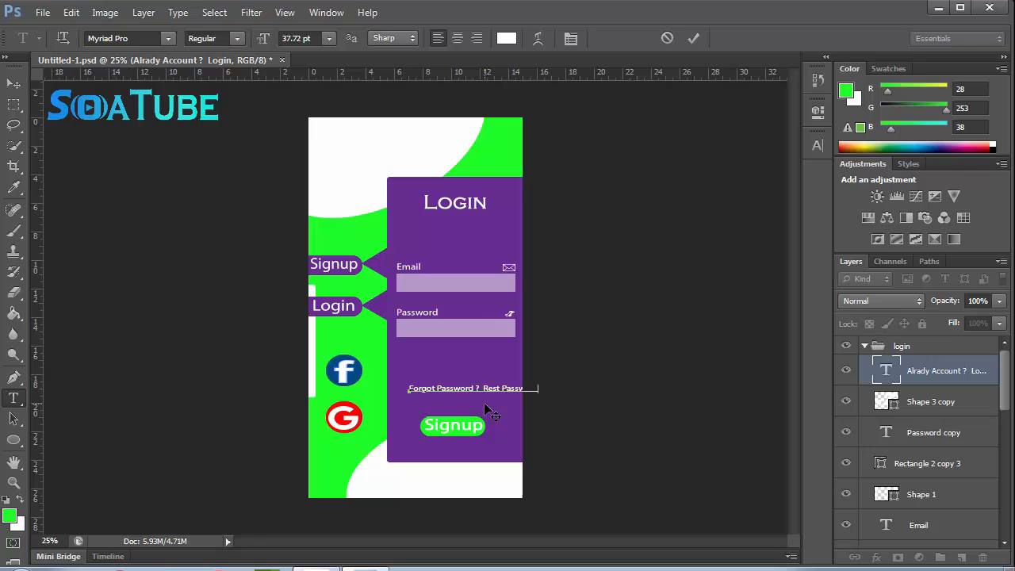
click(694, 37)
- Move the Forgot Password text left to fit the purple panel and up to just below the Password box
click(13, 83)
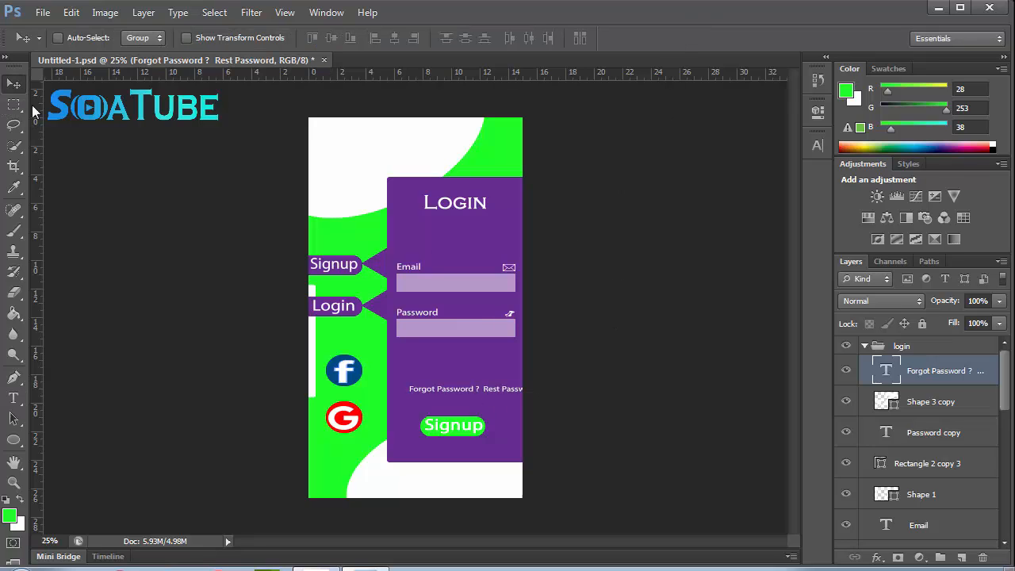
key(shift+Left)
key(shift+Left)
key(shift+Left)
key(shift+Left)
key(shift+Left)
key(shift+Left)
key(shift+Left)
key(shift+Left)
key(shift+Left)
key(shift+Left)
key(shift+Left)
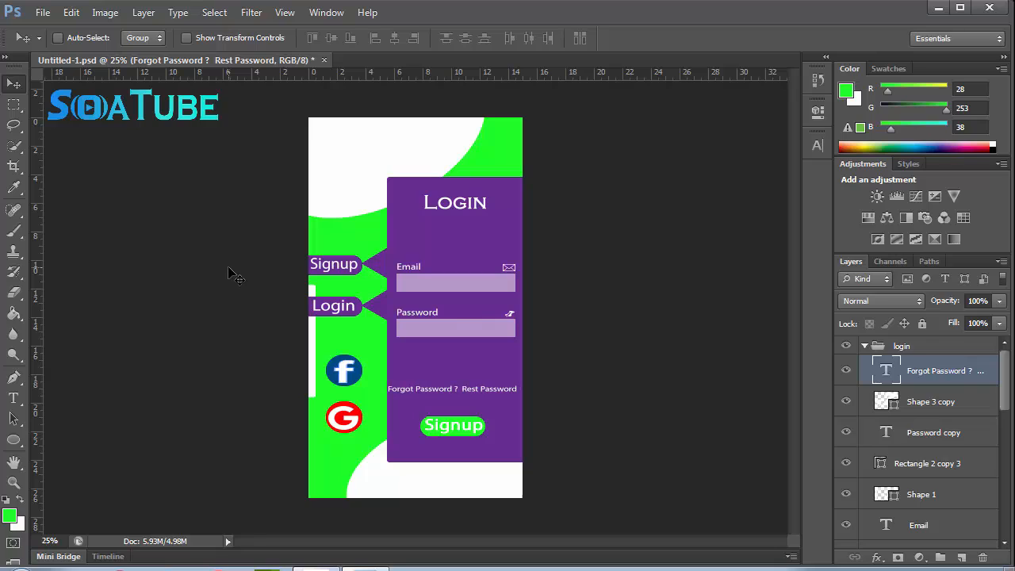
key(shift+Up)
key(shift+Up)
key(shift+Up)
key(shift+Up)
key(shift+Up)
key(shift+Up)
key(shift+Up)
key(shift+Up)
key(shift+Up)
key(shift+Up)
key(shift+Up)
key(shift+Up)
key(shift+Up)
key(shift+Up)
key(shift+Up)
key(shift+Up)
key(shift+Up)
key(shift+Up)
key(shift+Up)
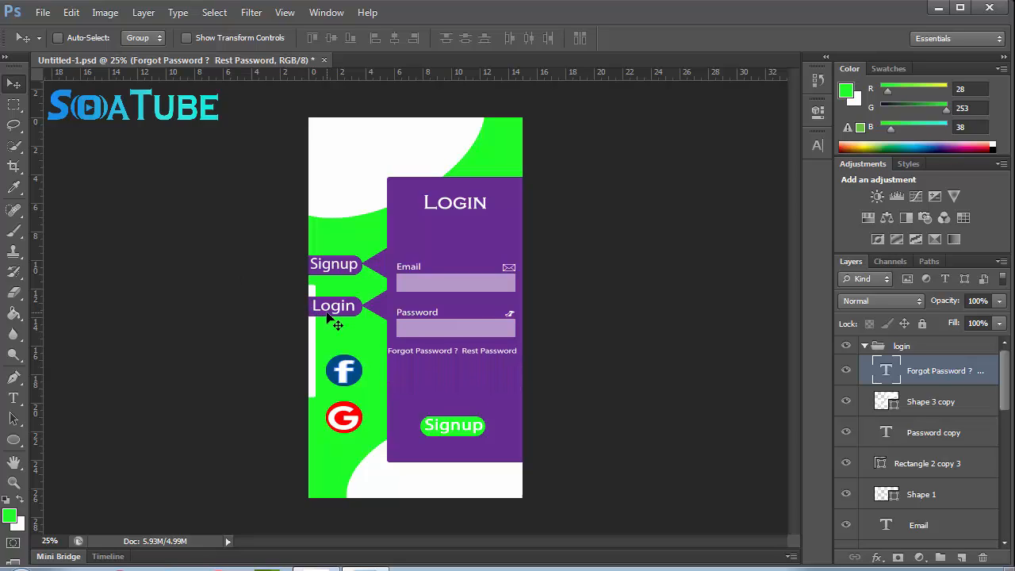
- Break the Forgot Password text so that "Rest Password" sits on a second line
click(14, 398)
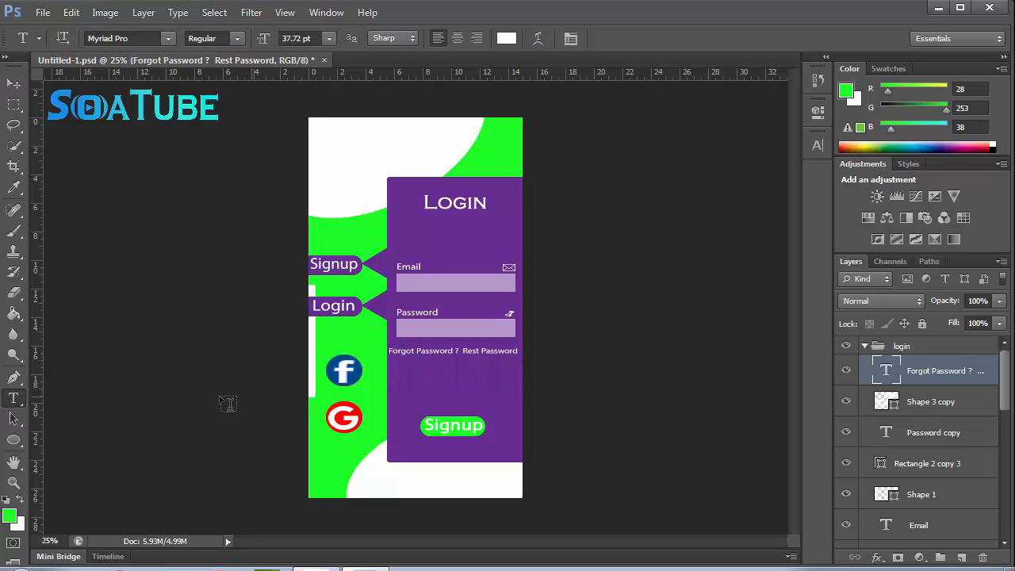
click(464, 349)
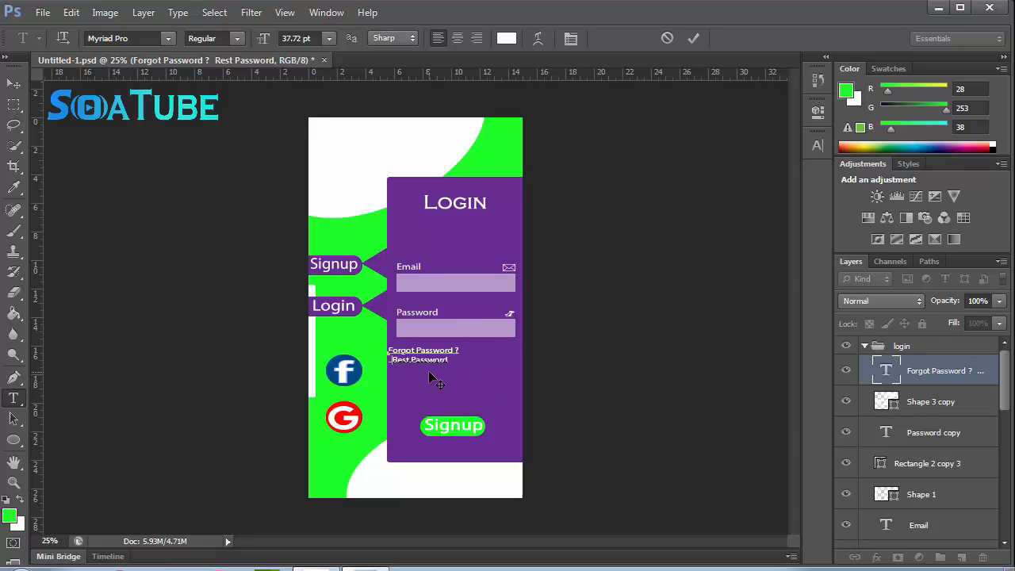
click(693, 37)
- Move the two-line Forgot Password text right to the middle of the panel and slightly closer to the Password box
click(13, 83)
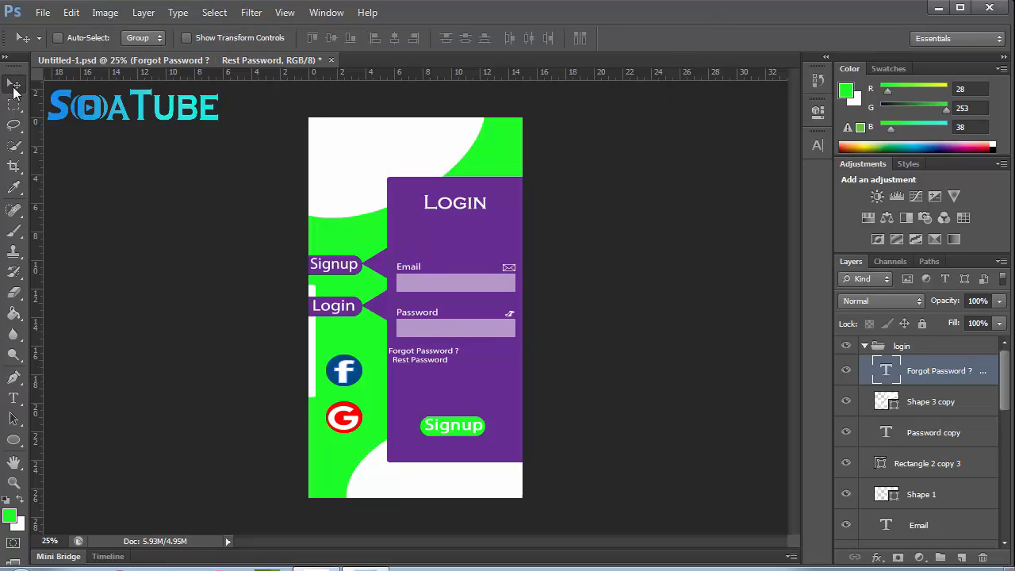
key(shift+Right)
key(shift+Right)
key(shift+Right)
key(shift+Right)
key(shift+Right)
key(shift+Right)
key(shift+Right)
key(shift+Right)
key(shift+Right)
key(shift+Right)
key(shift+Right)
key(shift+Right)
key(shift+Right)
key(shift+Right)
key(shift+Right)
key(shift+Right)
key(shift+Up)
key(shift+Up)
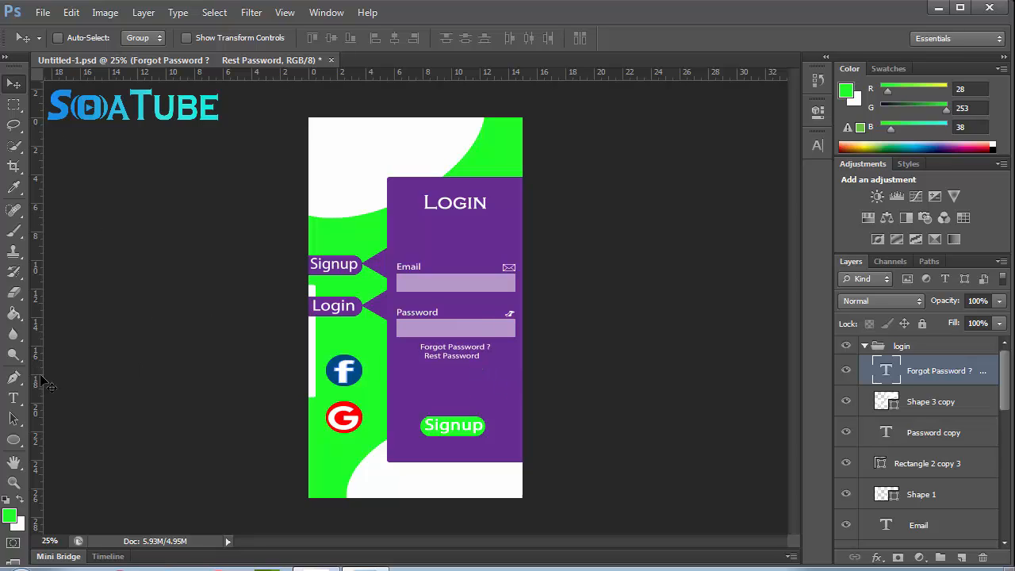
- Underline the words "Rest Password" in the two-line text
click(13, 398)
click(474, 354)
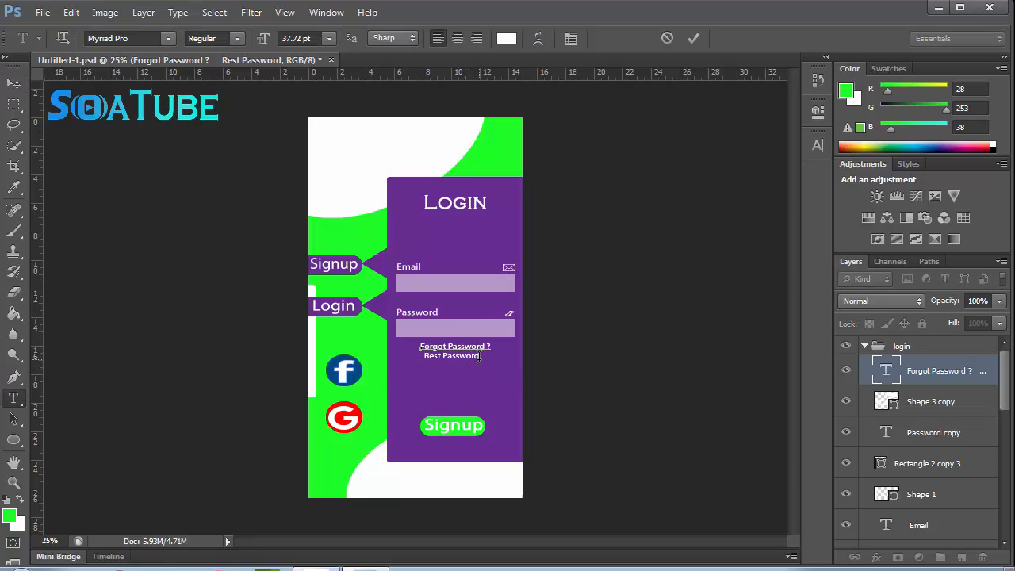
key(shift+Left)
key(shift+Left)
key(shift+Left)
key(shift+Left)
key(shift+Left)
key(shift+Left)
key(shift+Left)
key(shift+Left)
key(shift+Left)
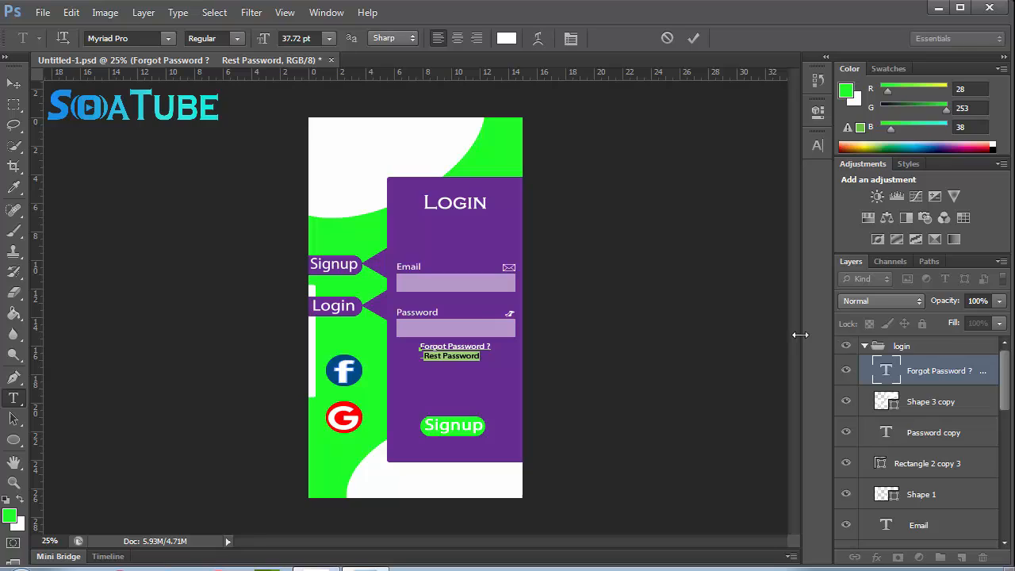
click(821, 149)
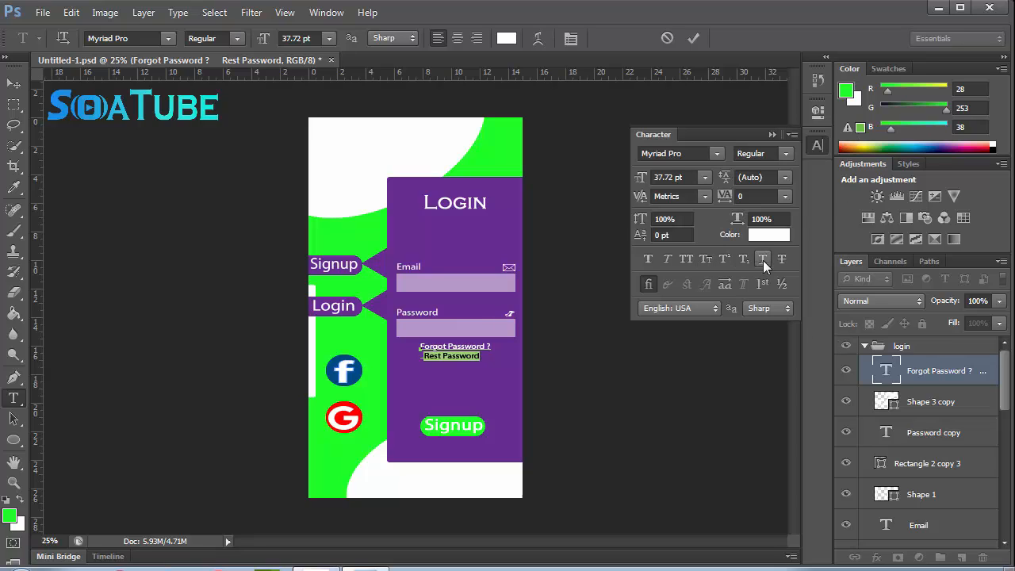
click(824, 150)
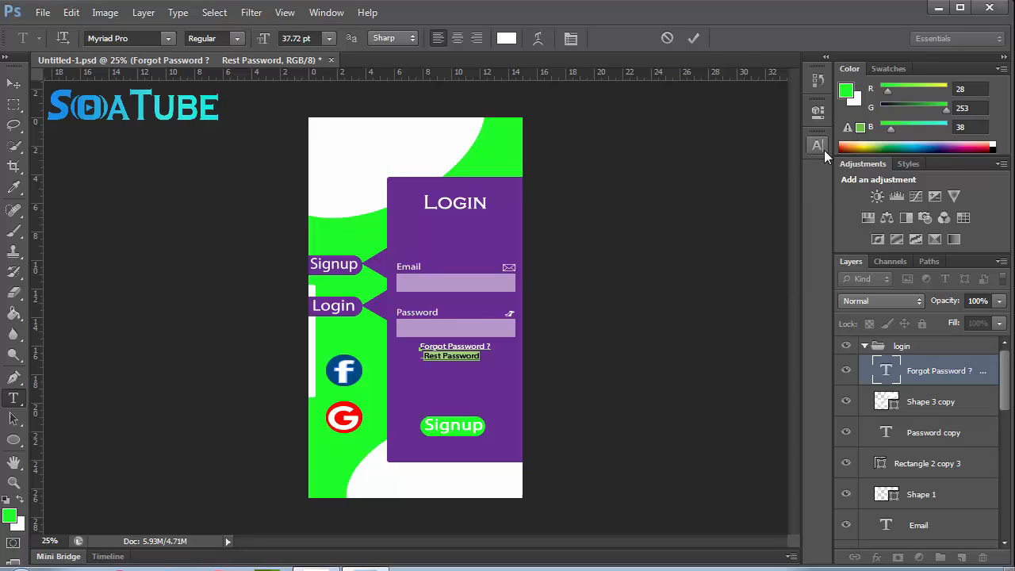
- Replace the text of the green Signup button in the login group with "Login"
click(695, 39)
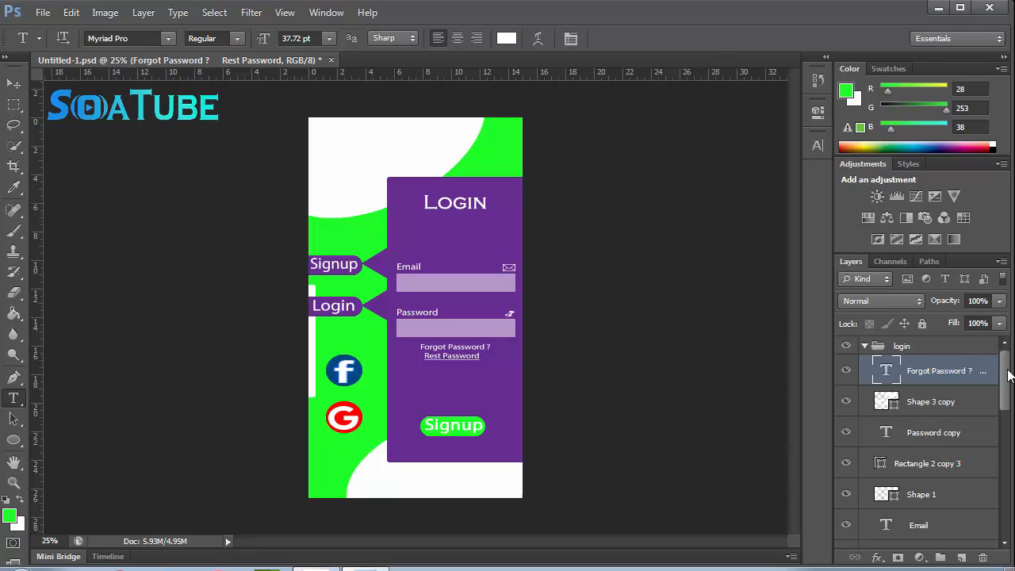
drag(1006, 377, 1005, 426)
click(902, 449)
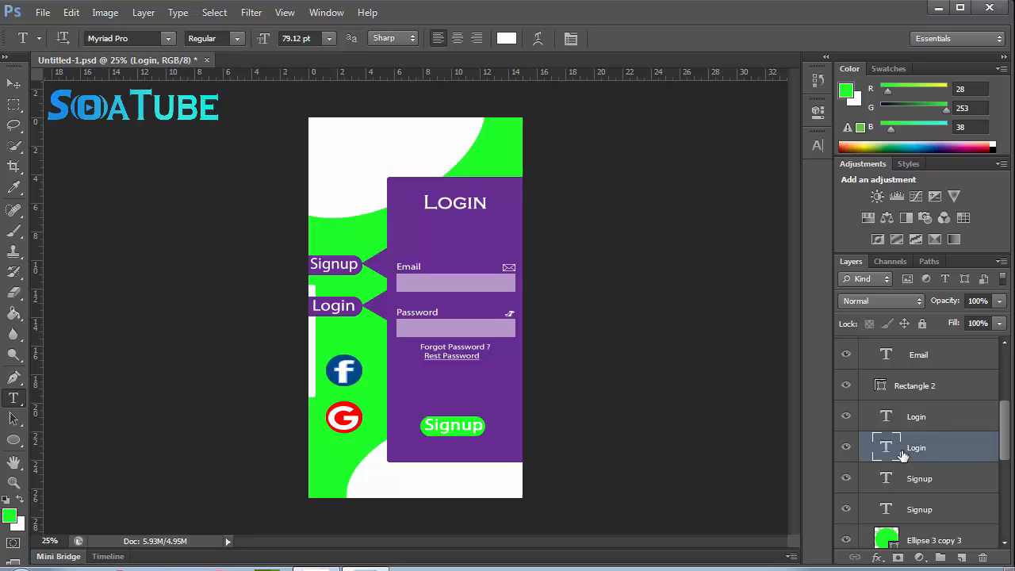
click(846, 448)
click(846, 448)
click(847, 479)
click(847, 478)
drag(1009, 444, 1011, 481)
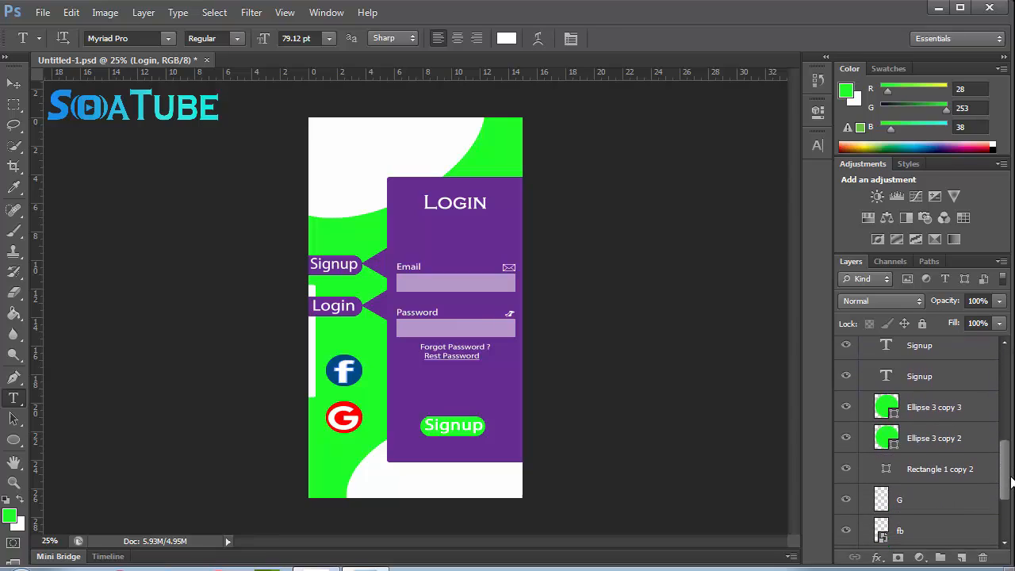
click(846, 376)
click(846, 376)
double_click(886, 376)
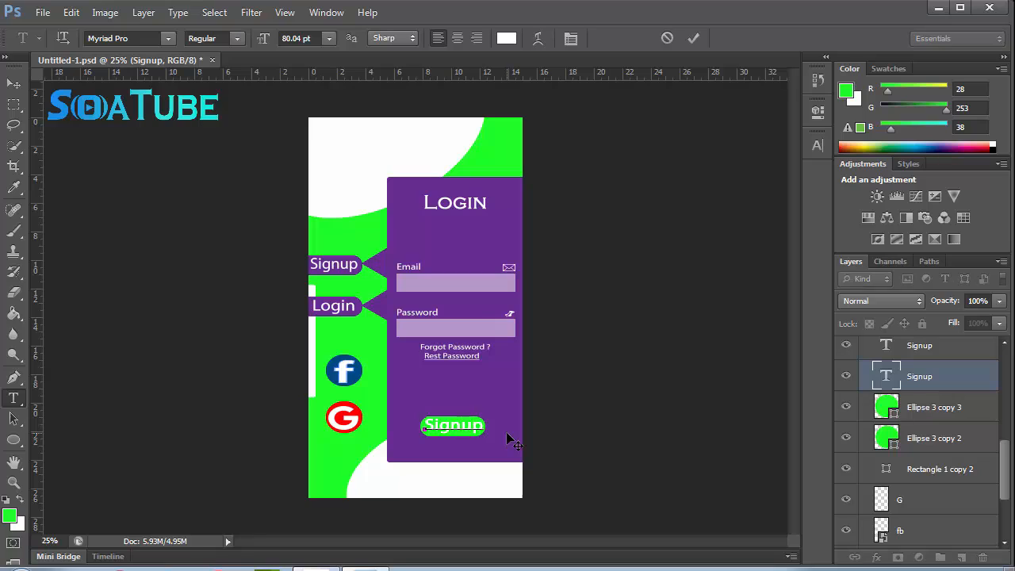
text(S)
key(BackSpace)
text(Login)
click(693, 37)
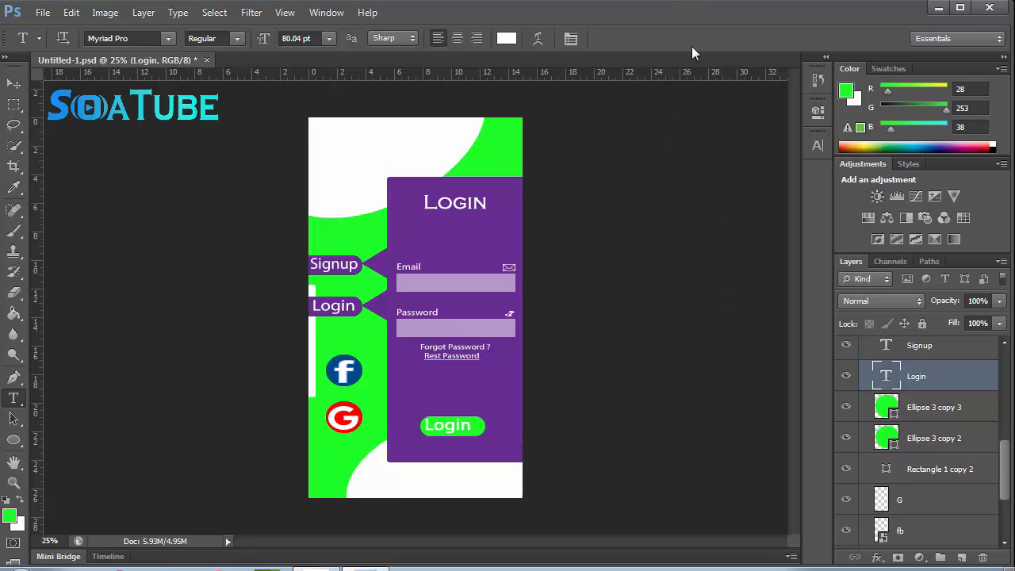
- Nudge the Login text right until it is centred on the green button
key(ctrl+Right)
key(ctrl+Right)
key(ctrl+Right)
key(ctrl+Right)
key(ctrl+Right)
key(ctrl+Right)
key(ctrl+Right)
key(ctrl+Right)
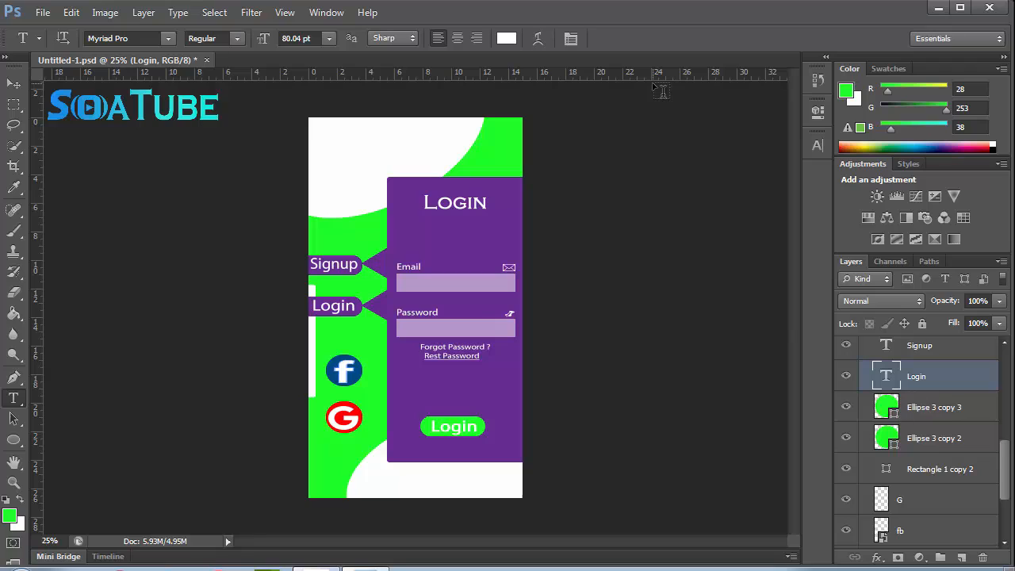
- Move the Login text together with its green button shapes up towards the Forgot Password text and slightly right
shift+click(954, 420)
shift+click(942, 441)
shift+click(948, 470)
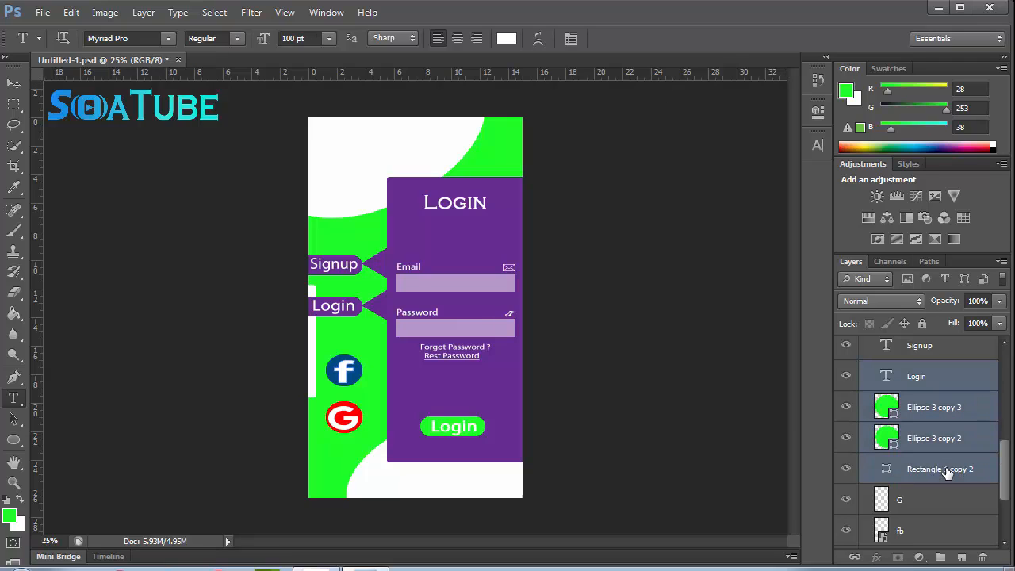
key(ctrl+shift+Up)
key(ctrl+shift+Up)
key(ctrl+shift+Up)
key(ctrl+shift+Up)
key(ctrl+shift+Up)
key(ctrl+shift+Up)
key(ctrl+shift+Up)
key(ctrl+shift+Up)
key(ctrl+shift+Up)
key(ctrl+shift+Up)
key(ctrl+shift+Up)
key(ctrl+shift+Up)
key(ctrl+shift+Up)
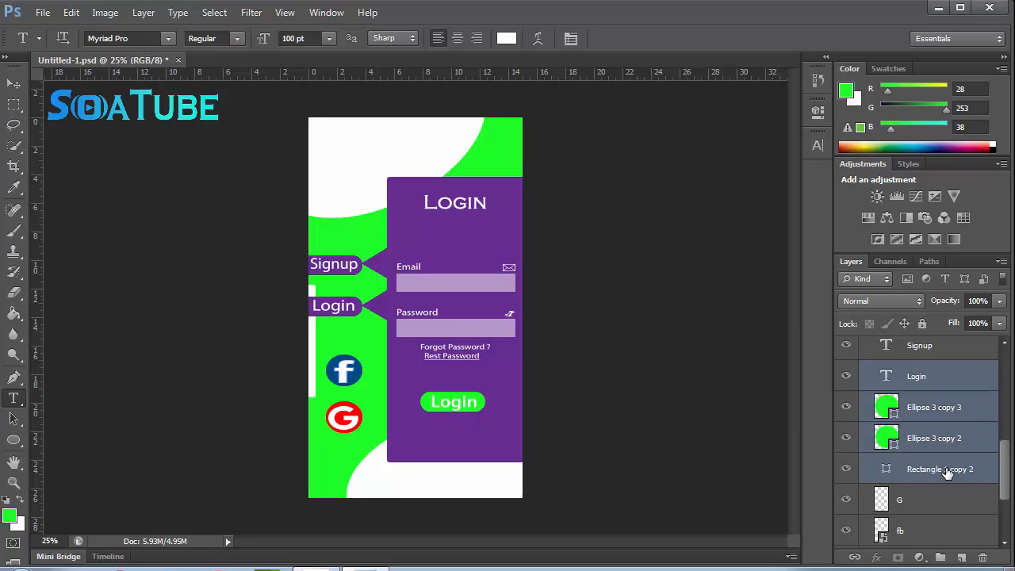
key(ctrl+shift+Up)
key(ctrl+shift+Up)
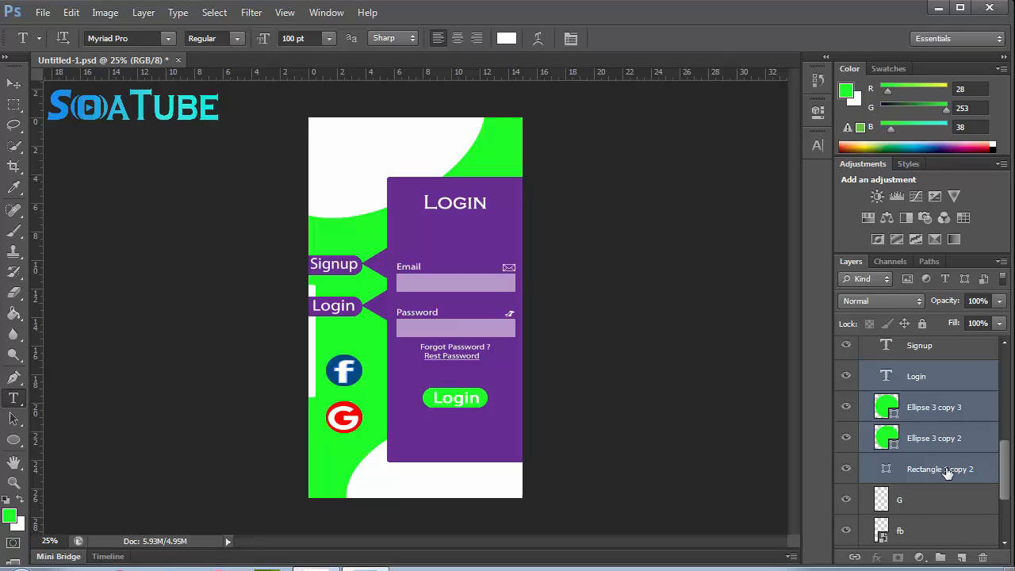
- Examine the login group's nested signup layers to identify which shapes make up the Signup and Login tabs
drag(1006, 458, 1004, 511)
click(877, 503)
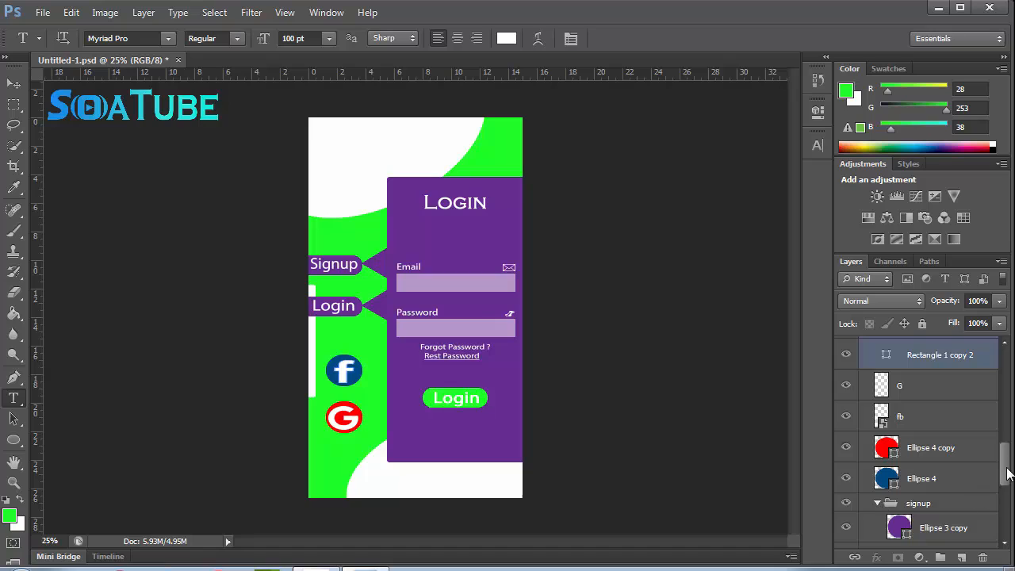
mouse_move(1009, 474)
mouse_down()
mouse_move(998, 517)
mouse_move(1001, 471)
mouse_up()
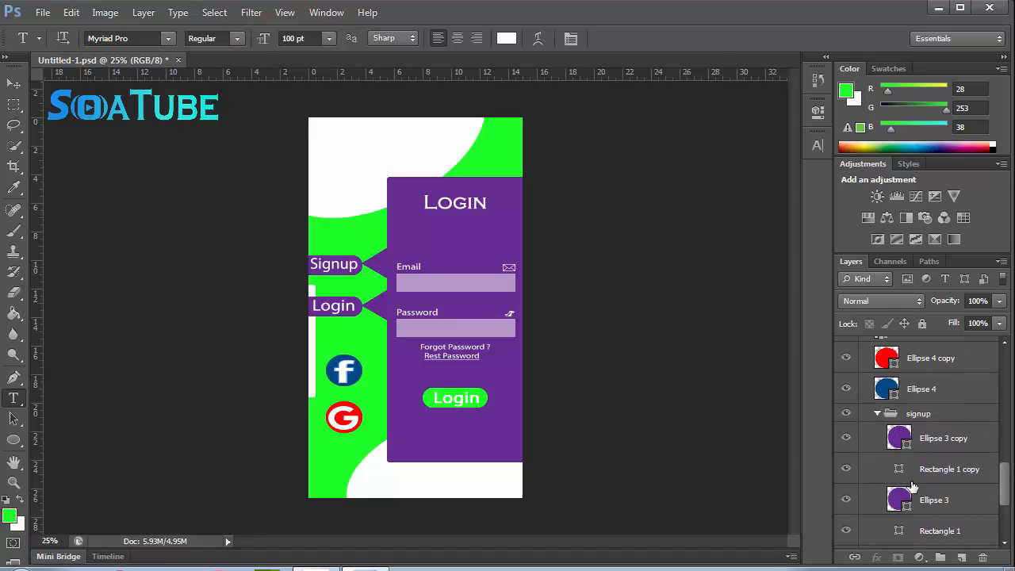
click(846, 439)
drag(1002, 474, 1012, 351)
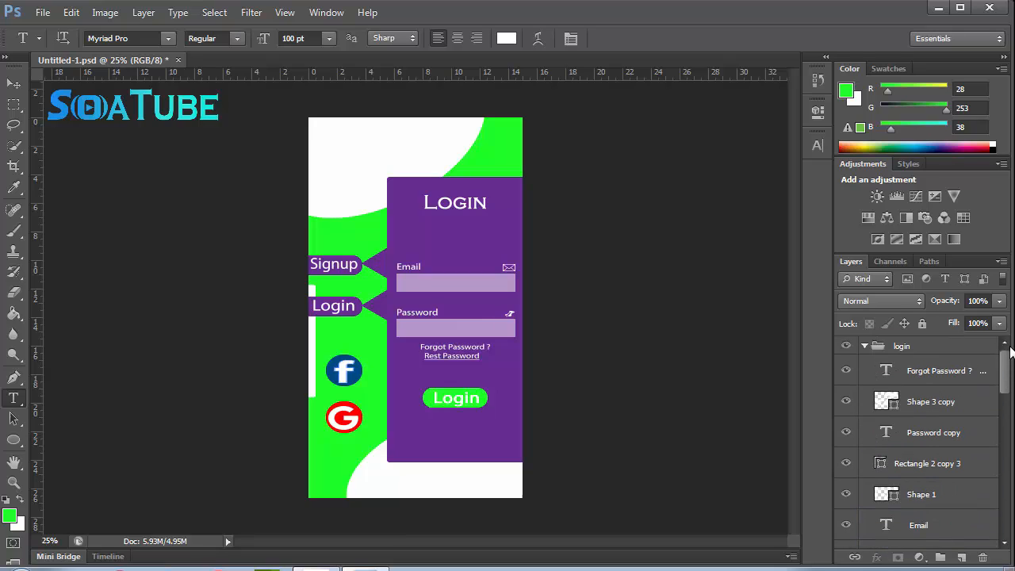
click(865, 346)
click(846, 364)
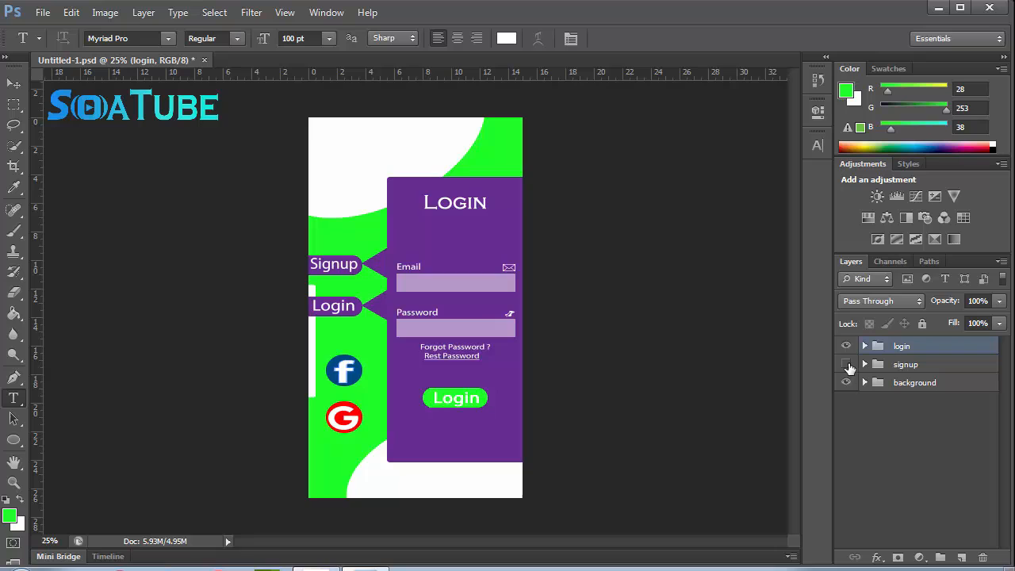
click(865, 347)
drag(1004, 378, 1003, 504)
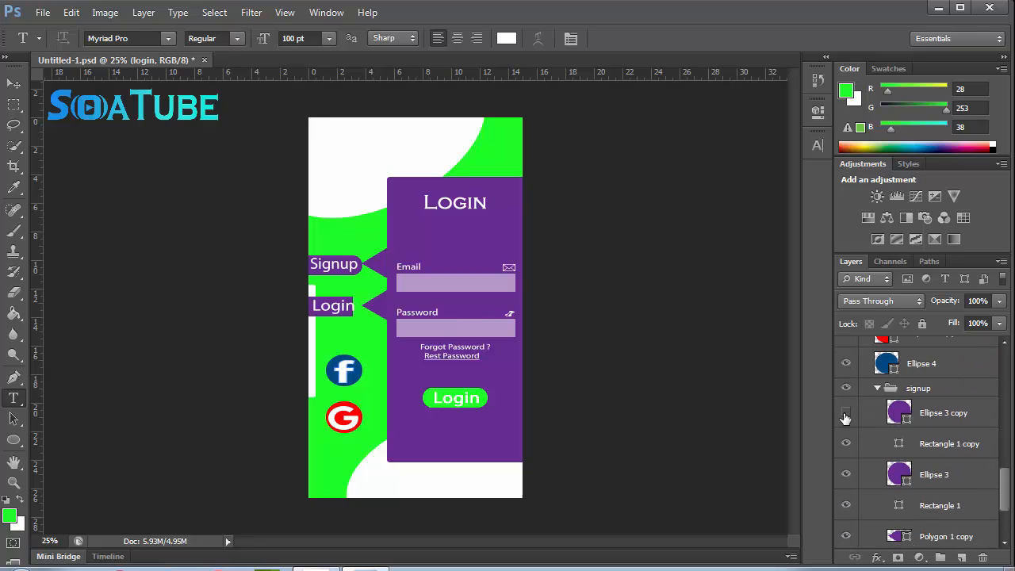
click(846, 414)
click(878, 388)
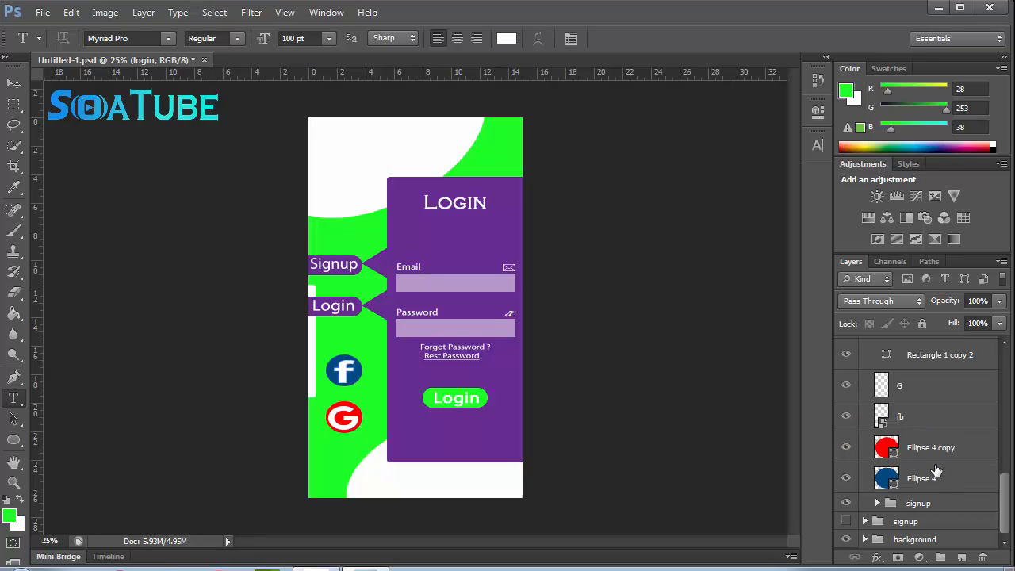
click(877, 503)
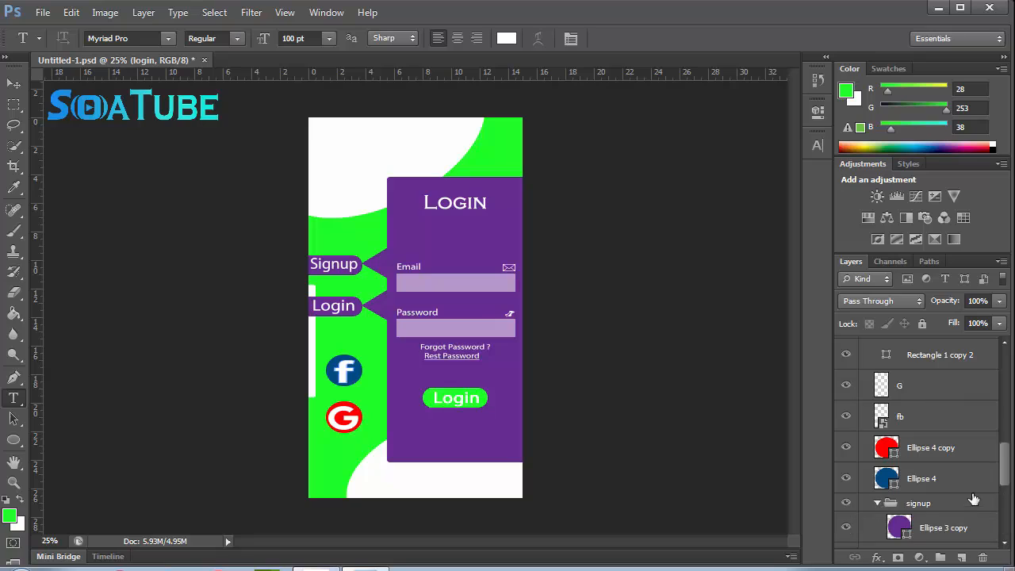
scroll(974, 500, down, 7)
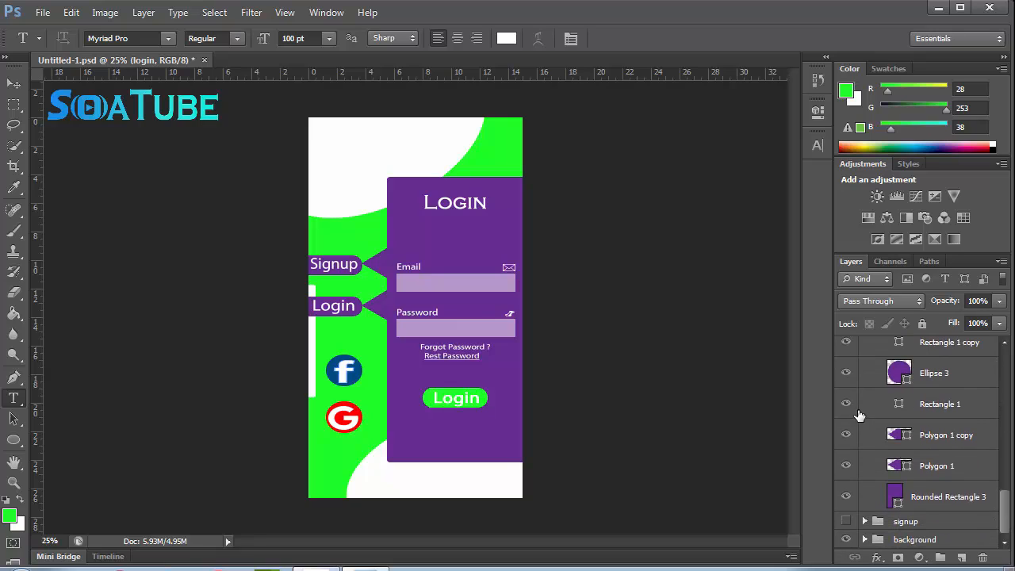
- Try hiding the shapes and label of the Signup tab in the login group
click(845, 404)
click(845, 373)
click(846, 342)
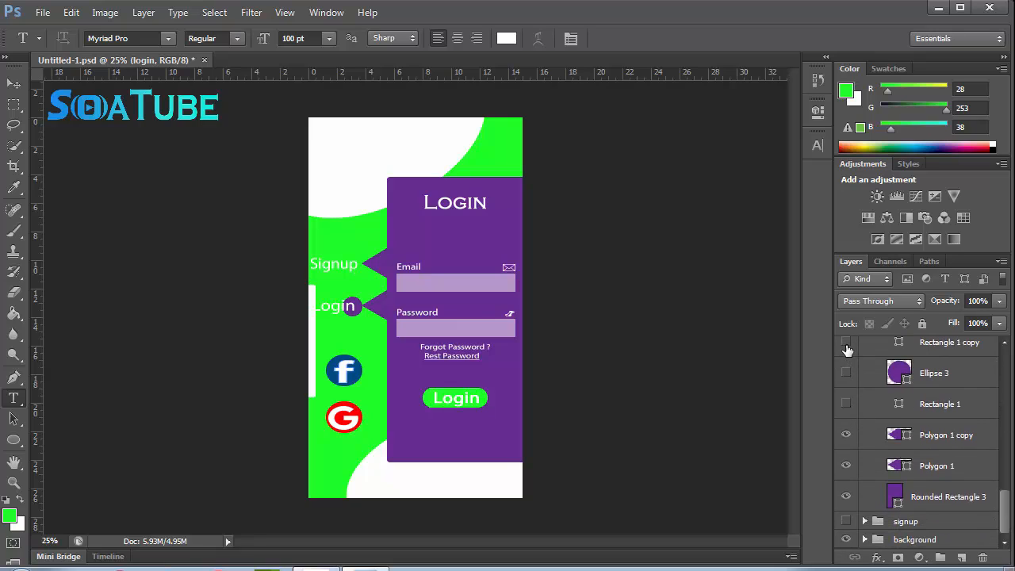
click(846, 373)
click(845, 342)
click(847, 374)
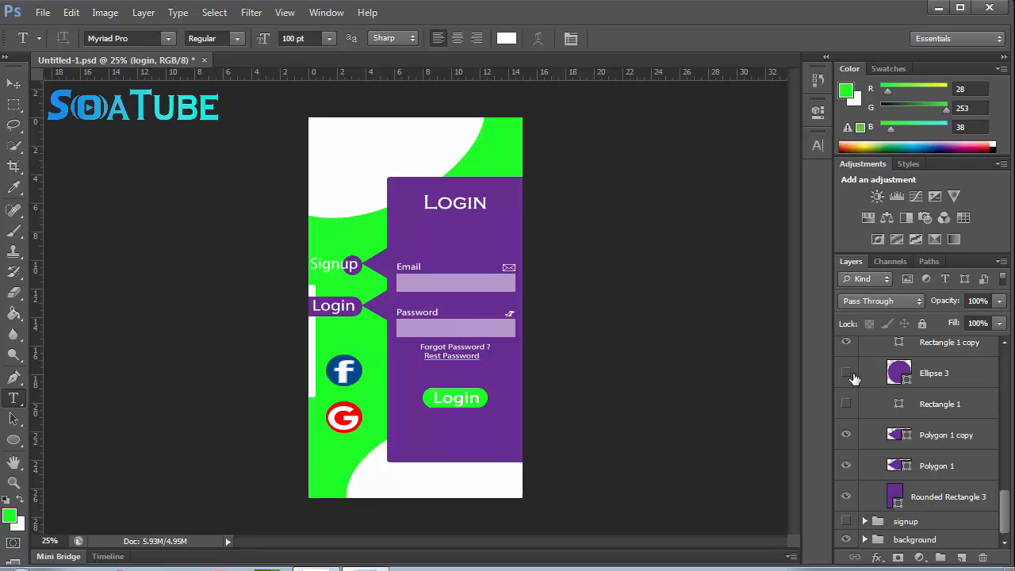
drag(1006, 503, 1003, 423)
click(847, 421)
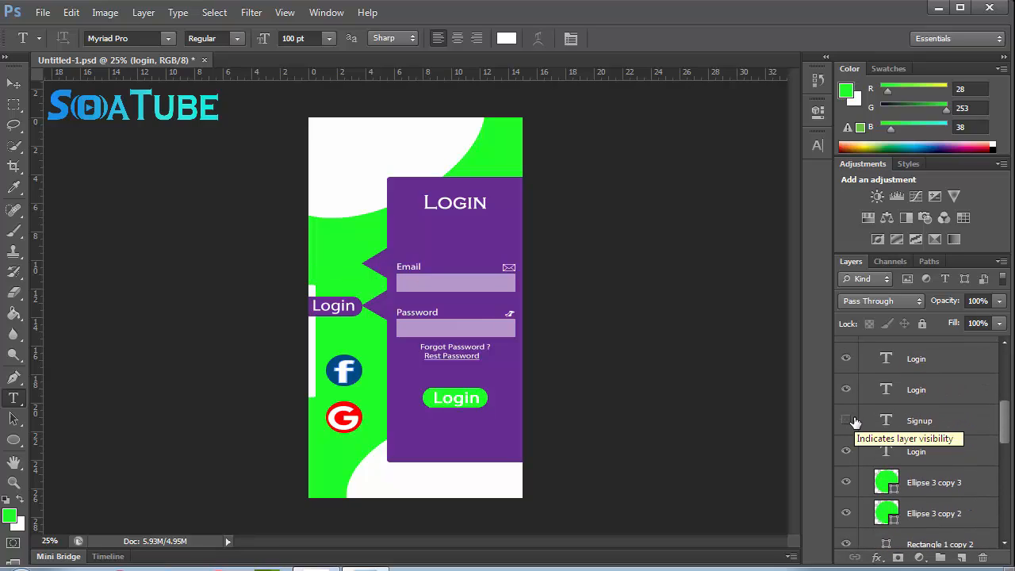
click(847, 421)
drag(1009, 429, 1006, 524)
click(847, 472)
click(846, 502)
- Hide the arrow joining the Signup tab to the purple panel in the login group and collapse the group
click(847, 465)
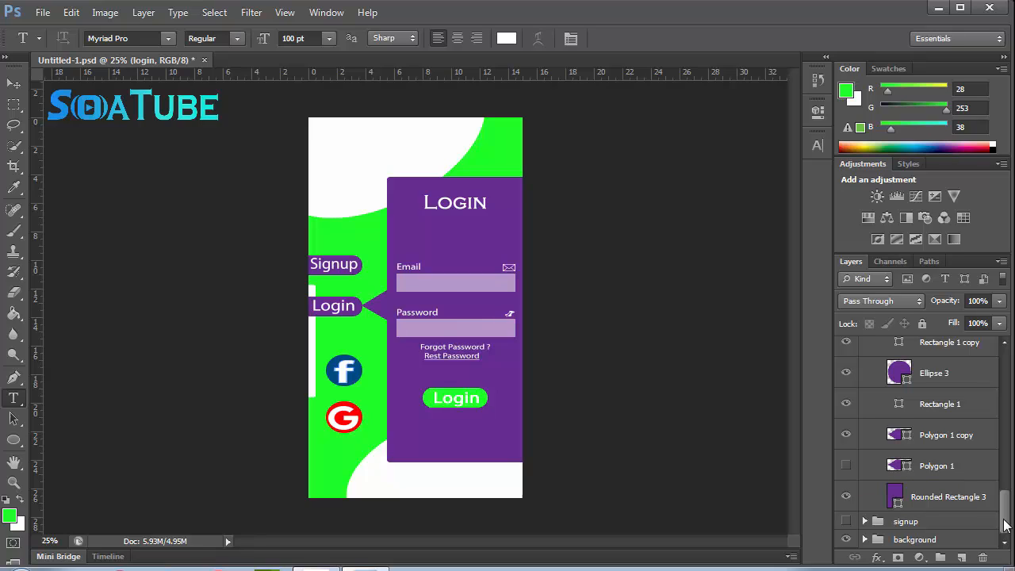
drag(1005, 524, 1006, 379)
click(866, 347)
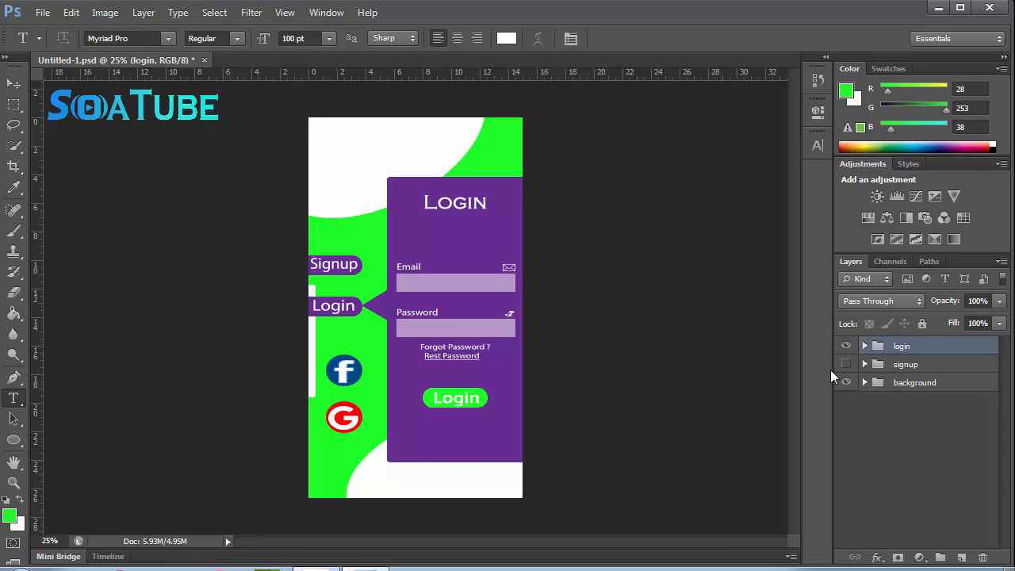
- Show the signup group instead of the login group and replace its panel heading with "Signup"
click(845, 346)
click(845, 365)
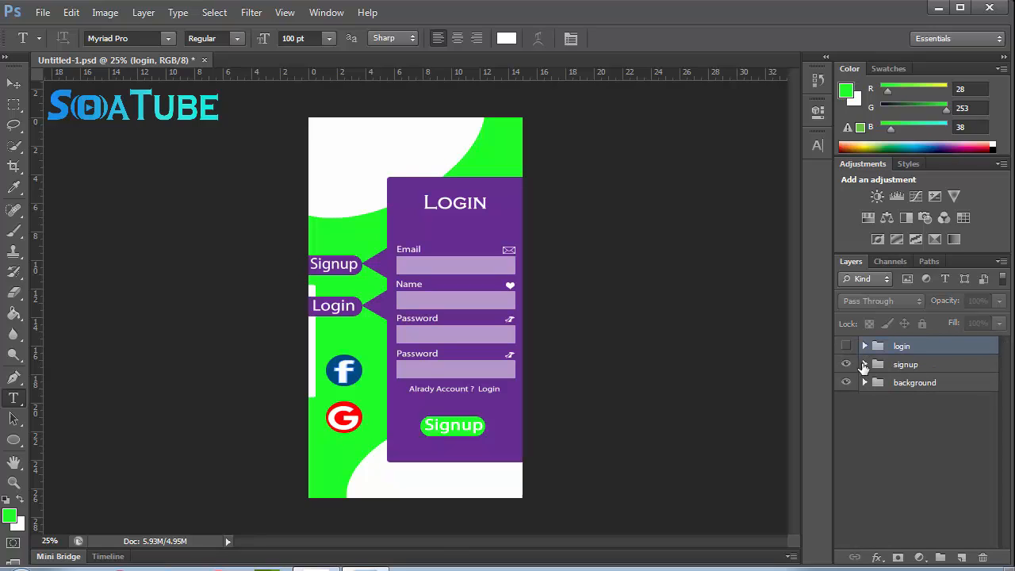
click(865, 364)
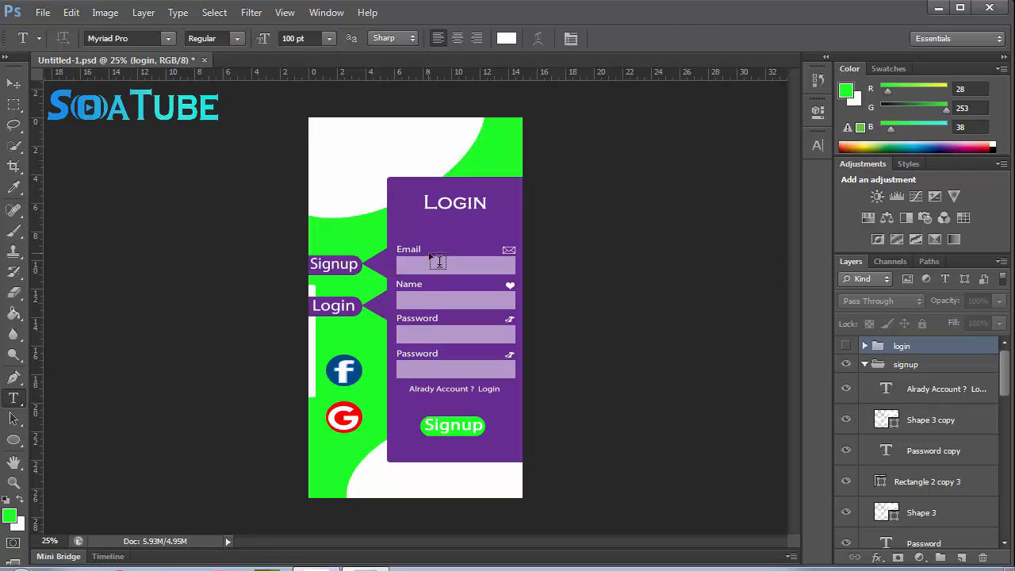
click(464, 202)
key(BackSpace)
key(BackSpace)
key(BackSpace)
key(BackSpace)
key(BackSpace)
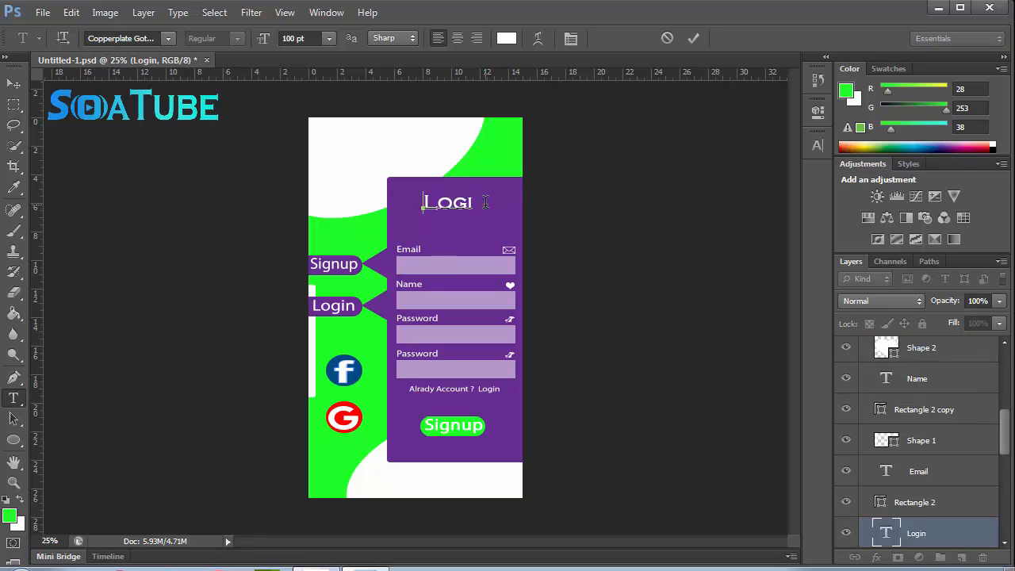
text(Signup)
click(692, 42)
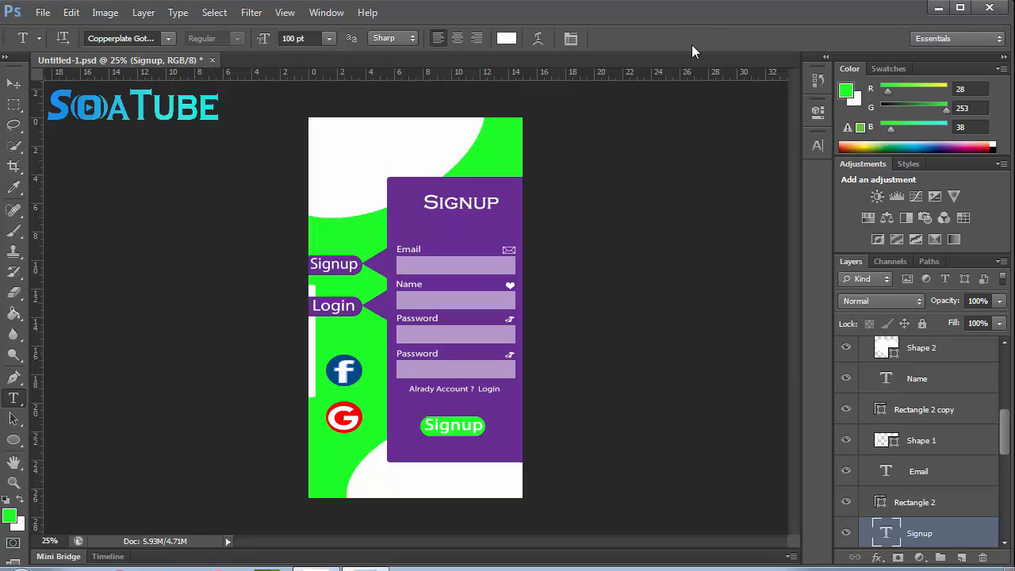
- Nudge the Signup heading left and slightly down to centre it on the purple panel
key(ctrl+shift+Left)
key(ctrl+shift+Left)
key(ctrl+shift+Down)
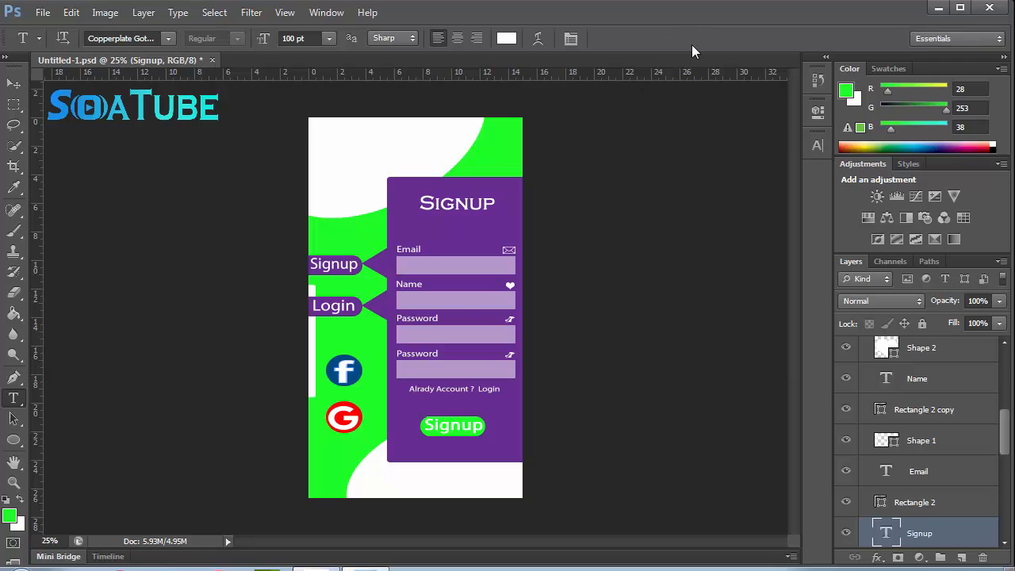
- Hide the arrow joining the Login tab to the panel in the signup group and collapse the group
drag(1004, 435, 1010, 529)
click(878, 521)
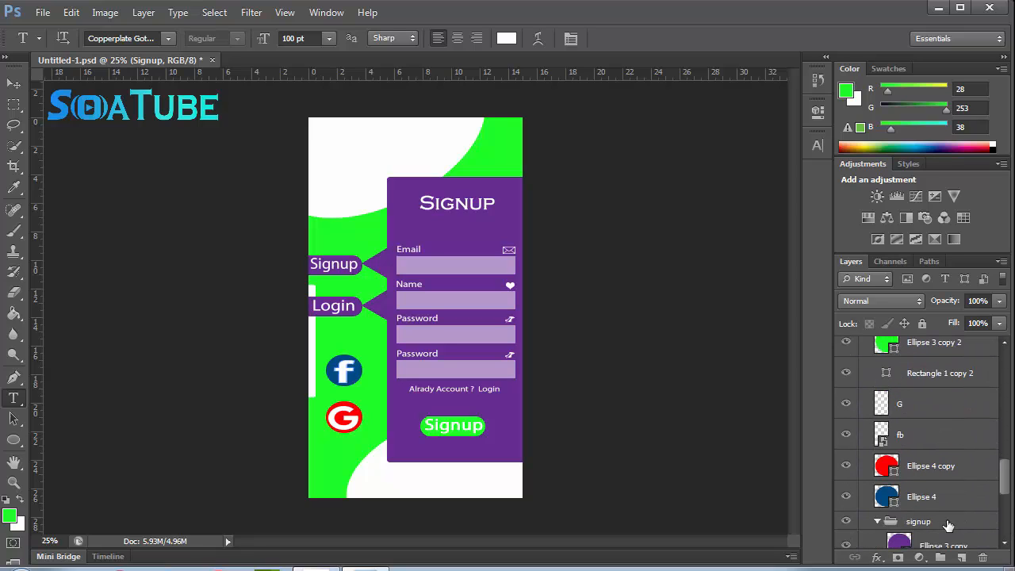
drag(1004, 489, 1006, 525)
click(847, 484)
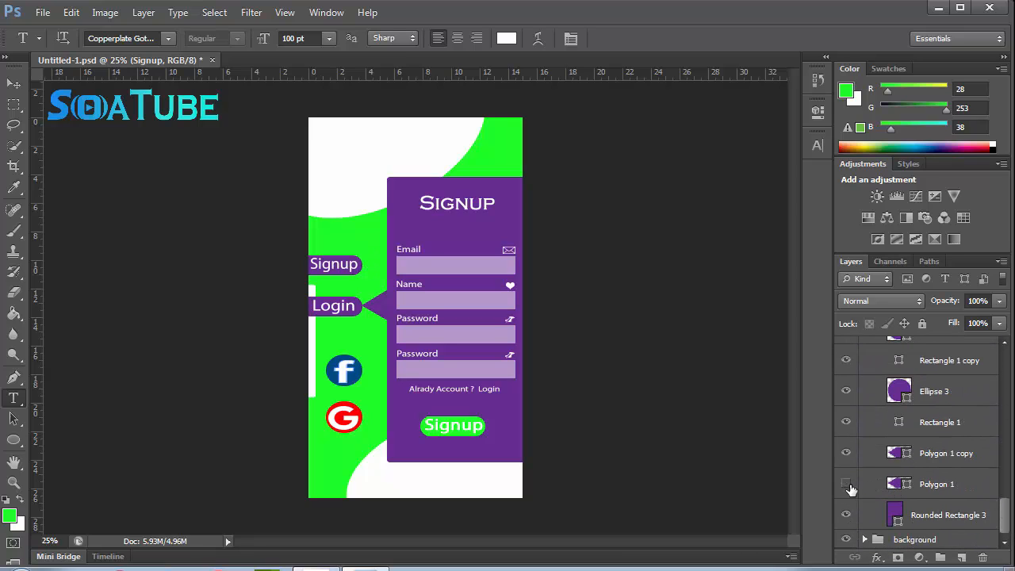
click(847, 484)
click(846, 453)
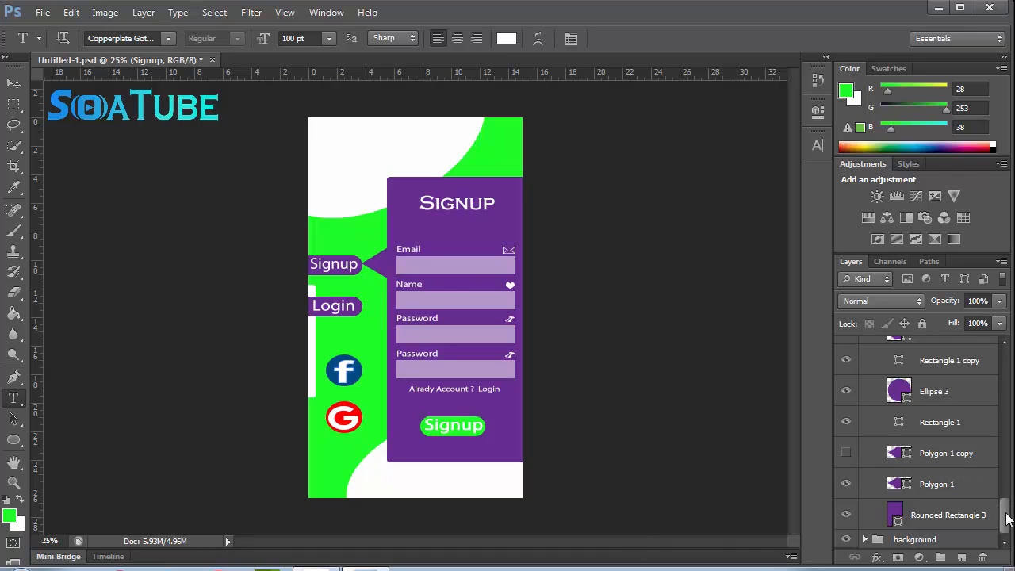
drag(1005, 516, 1013, 365)
click(865, 364)
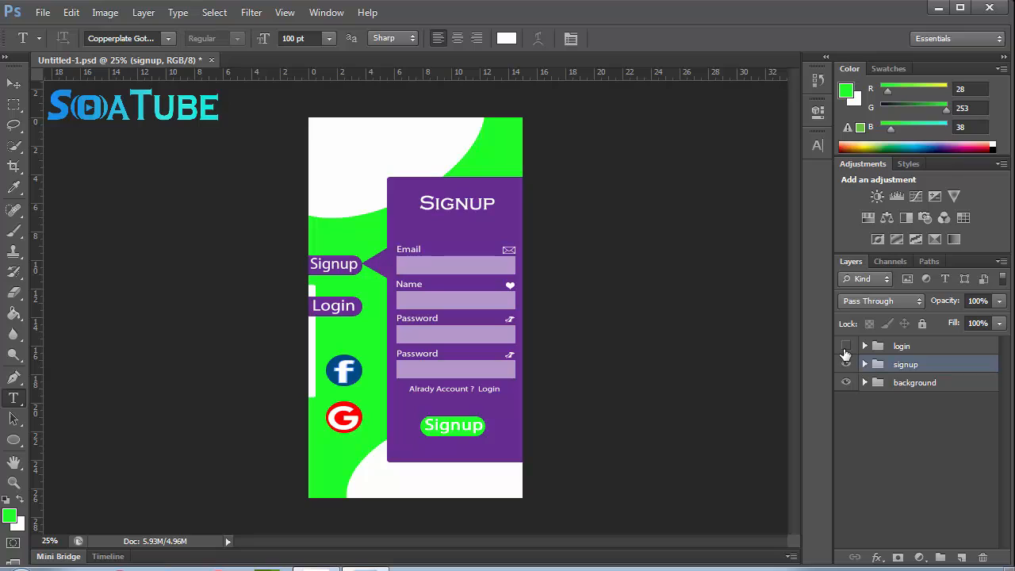
- Alternate the visibility of the login and signup groups to compare the two screens, leaving both groups shown
click(847, 346)
click(846, 366)
click(847, 348)
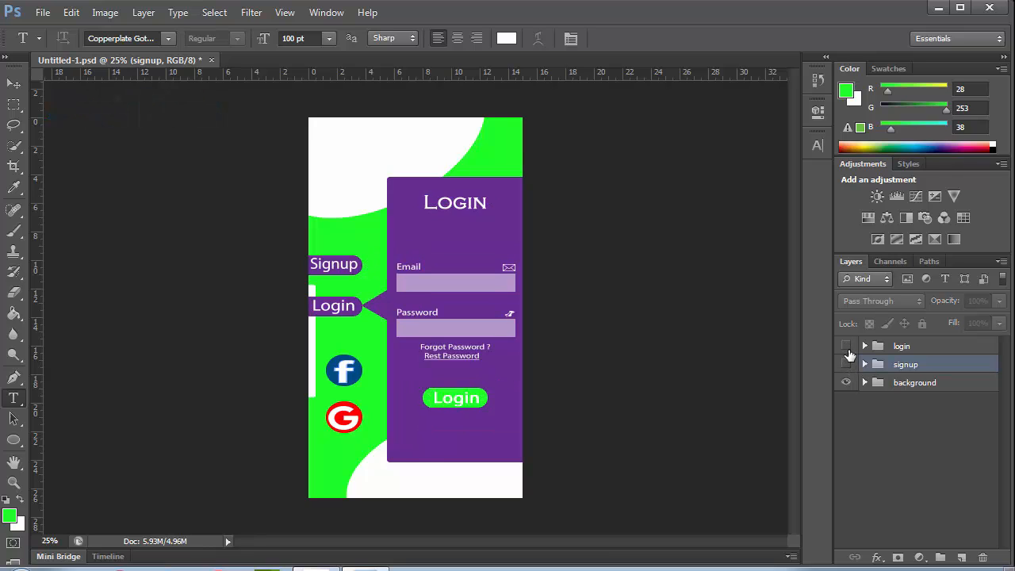
click(846, 366)
click(847, 347)
click(846, 347)
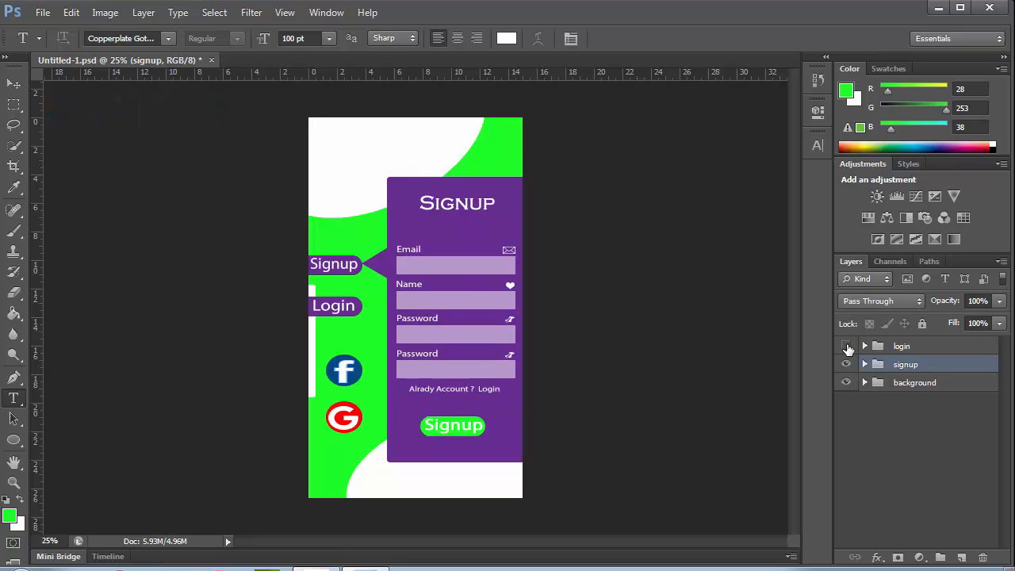
click(846, 347)
click(846, 364)
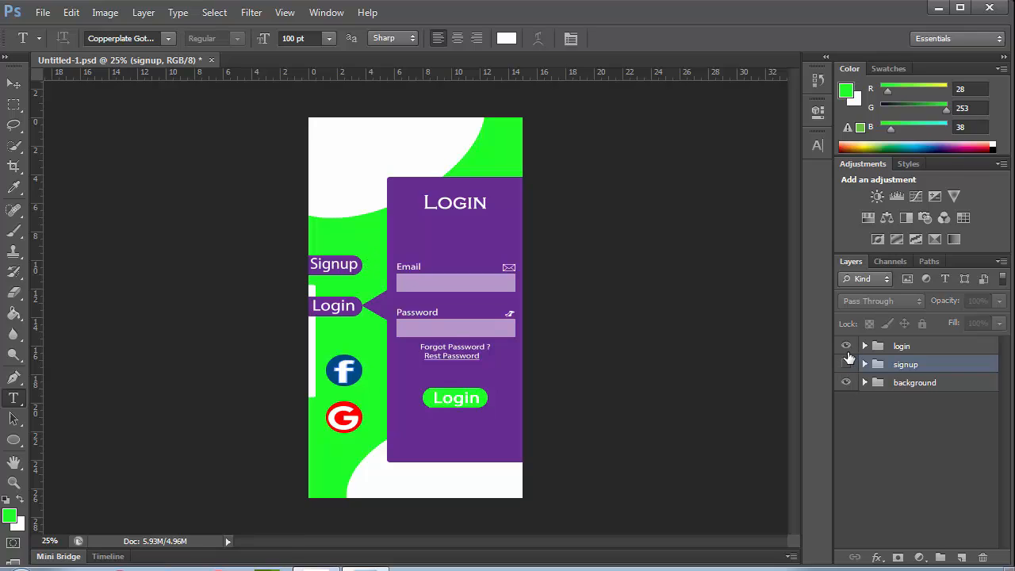
click(847, 366)
click(847, 365)
click(846, 365)
click(848, 348)
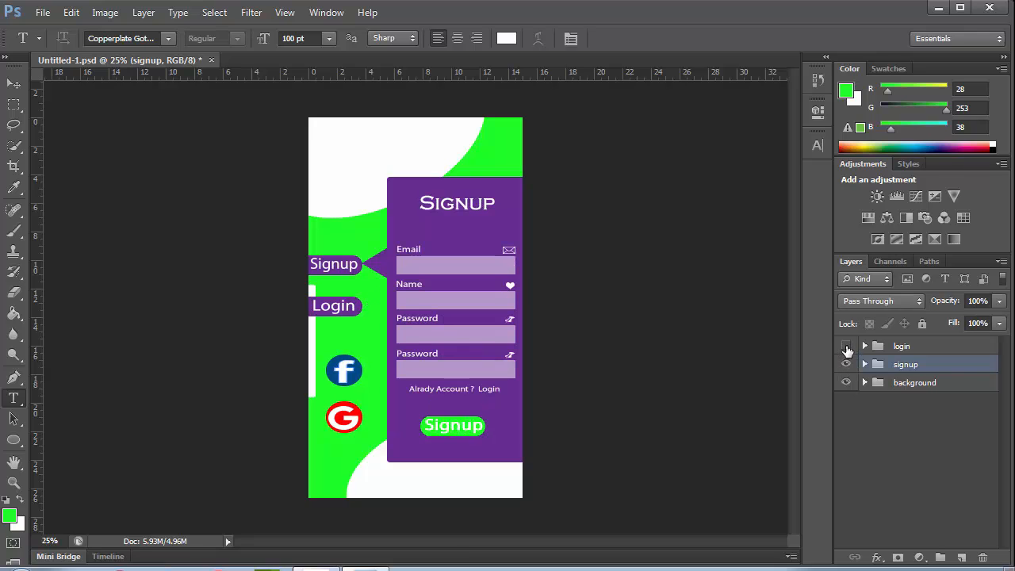
click(846, 349)
click(847, 348)
click(847, 365)
click(847, 365)
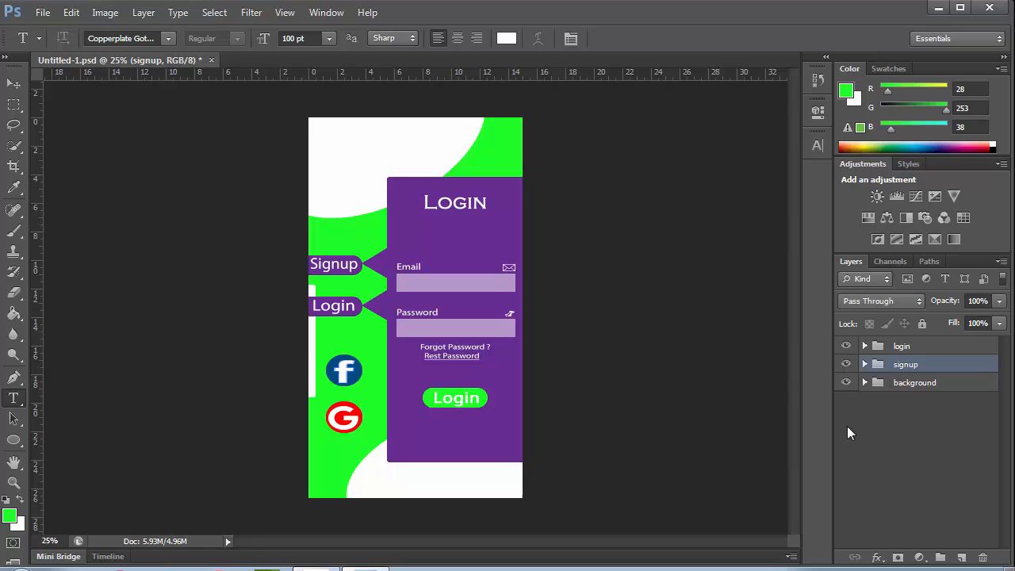